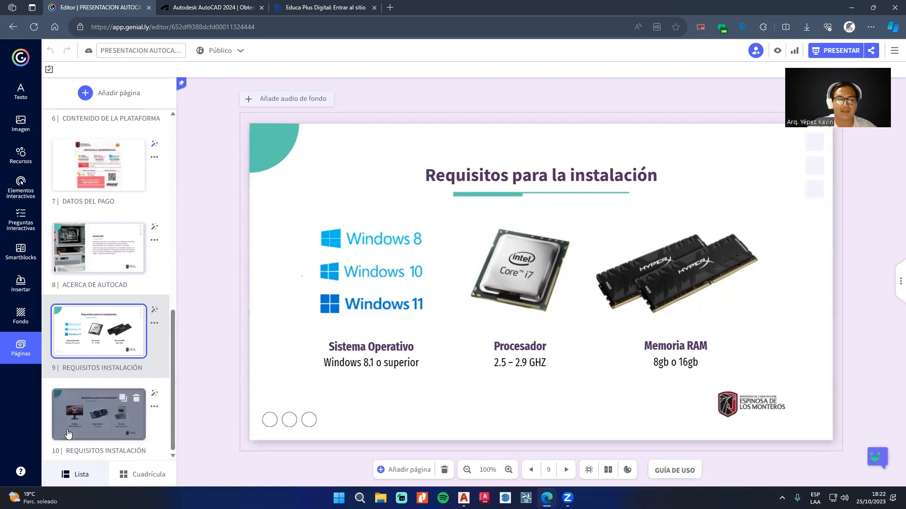
Step: Show presentation page 10 with the display, graphics card and storage requirements
{"action": "left_click", "coordinate": [98, 414]}
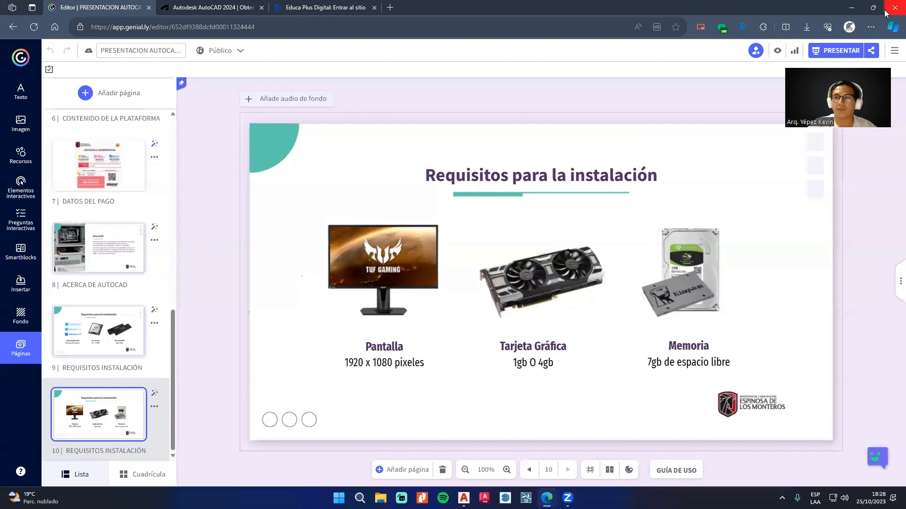
Step: Minimize the browser and open the properties of Este equipo from File Explorer
{"action": "left_click", "coordinate": [857, 6]}
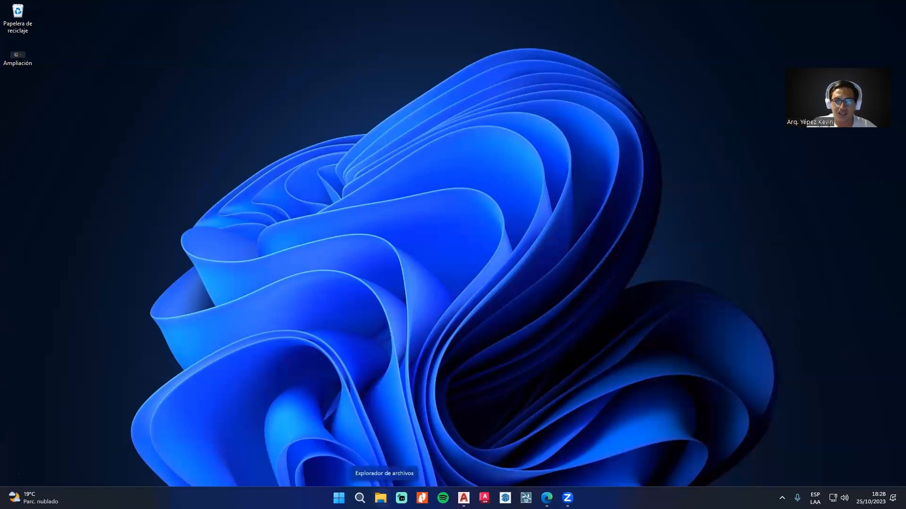
{"action": "left_click", "coordinate": [380, 498]}
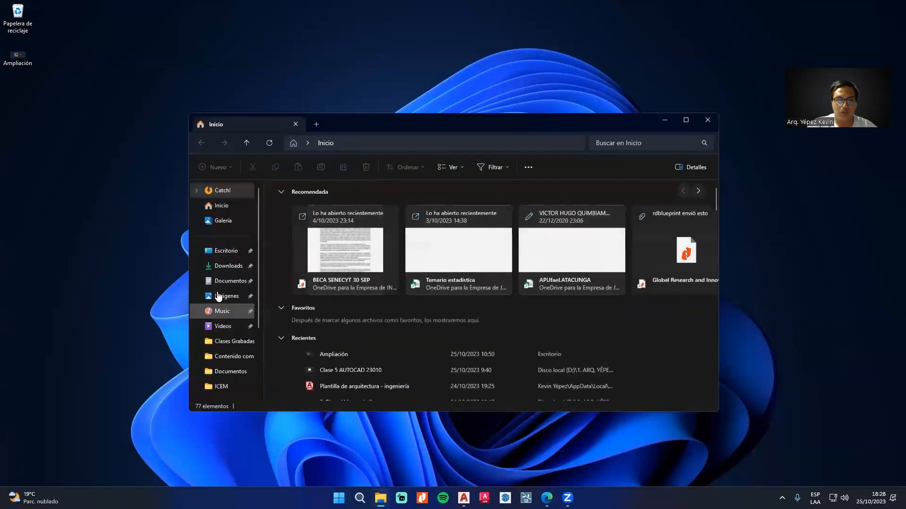
{"action": "left_click", "coordinate": [227, 251]}
{"action": "scroll", "coordinate": [229, 302], "scroll_direction": "down", "scroll_amount": 2}
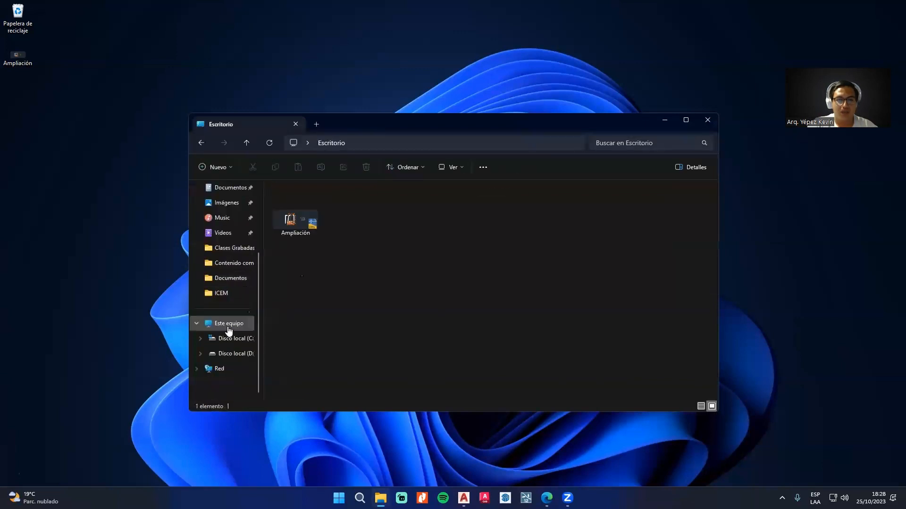
{"action": "left_click", "coordinate": [228, 325]}
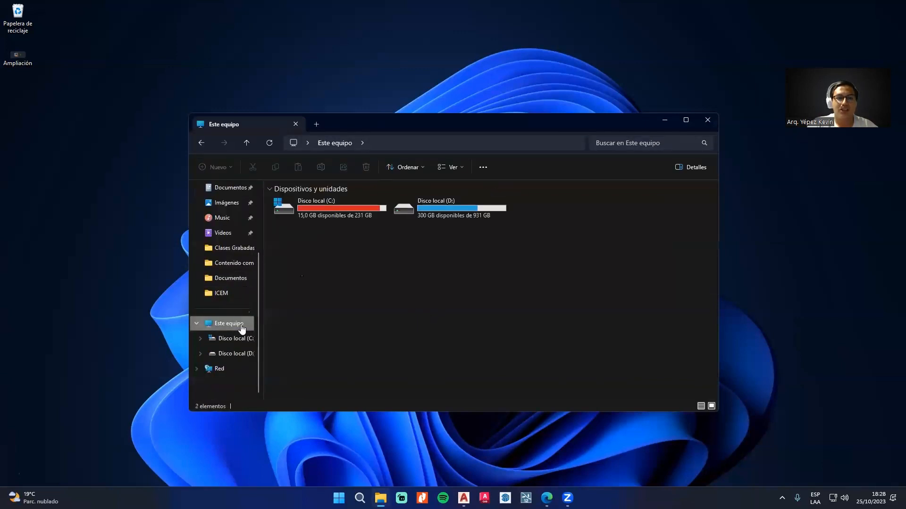
{"action": "right_click", "coordinate": [242, 329]}
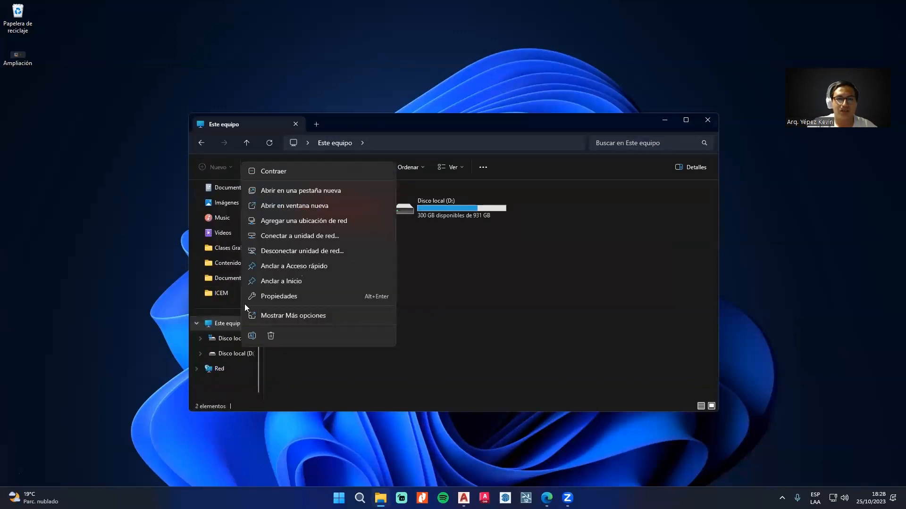
{"action": "left_click", "coordinate": [279, 296]}
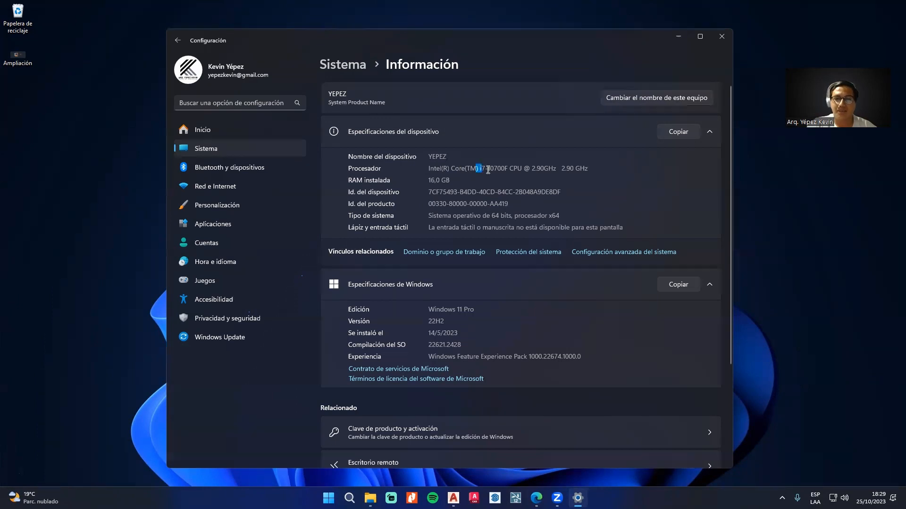
Step: Highlight the processor generation and clock speed in the device specifications and compare them with the processor requirement on presentation page 9
{"action": "left_click_drag", "start_coordinate": [488, 169], "coordinate": [495, 169]}
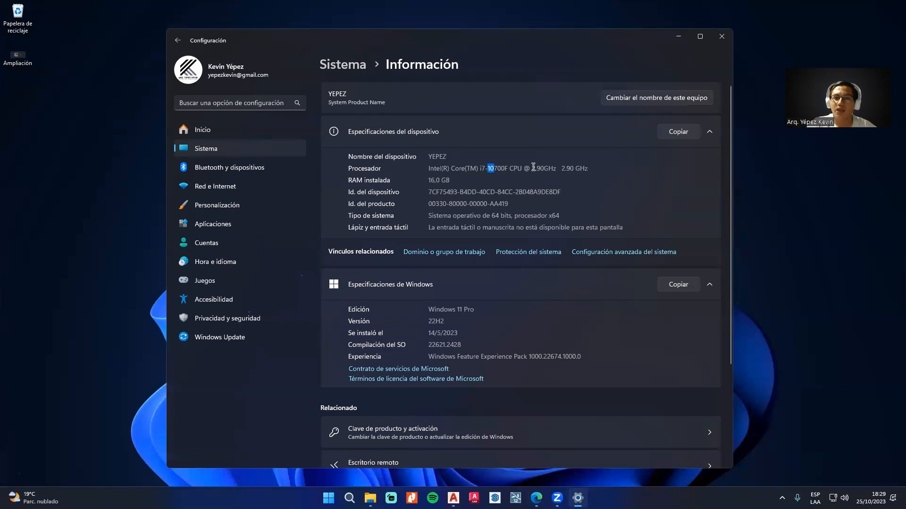
{"action": "left_click_drag", "start_coordinate": [532, 168], "coordinate": [556, 165]}
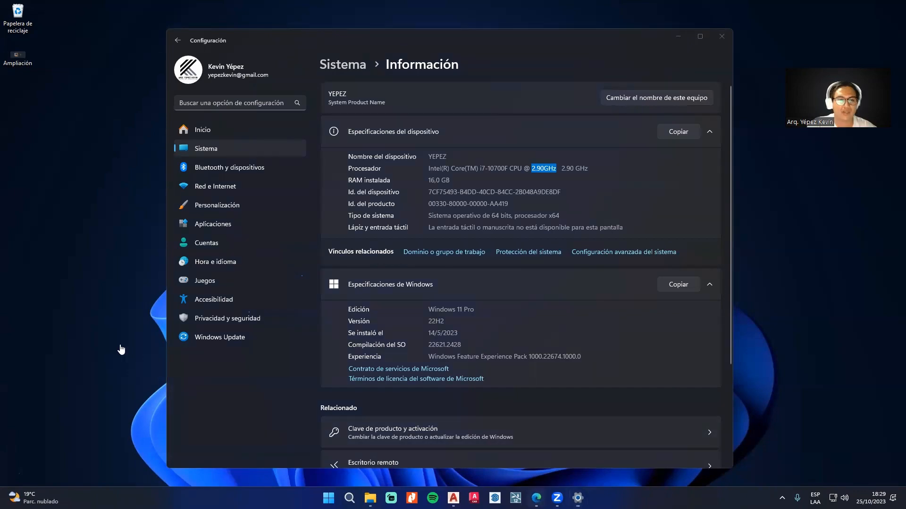
{"action": "key", "text": "alt+Tab"}
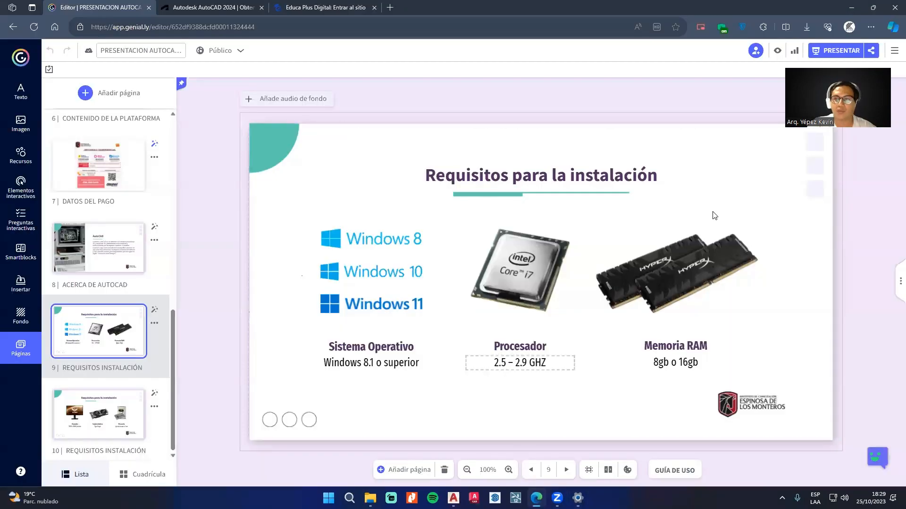
{"action": "left_click", "coordinate": [851, 8]}
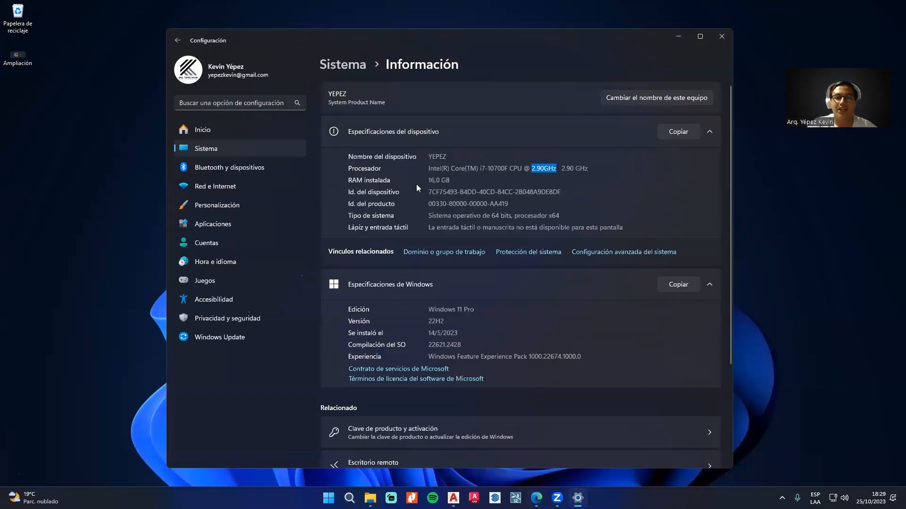
Step: Highlight the installed RAM in the device specifications and compare it with the Memoria RAM requirement in the presentation
{"action": "left_click_drag", "start_coordinate": [428, 180], "coordinate": [447, 180]}
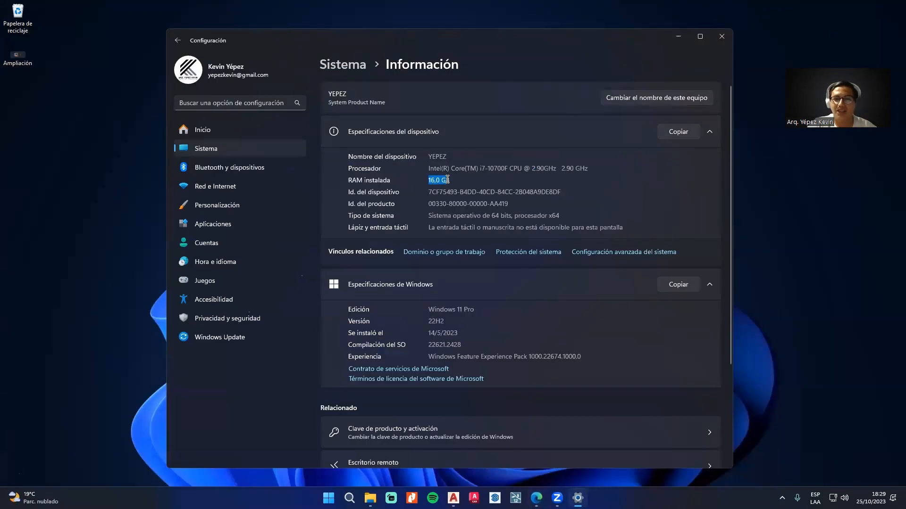
{"action": "key", "text": "alt+Tab"}
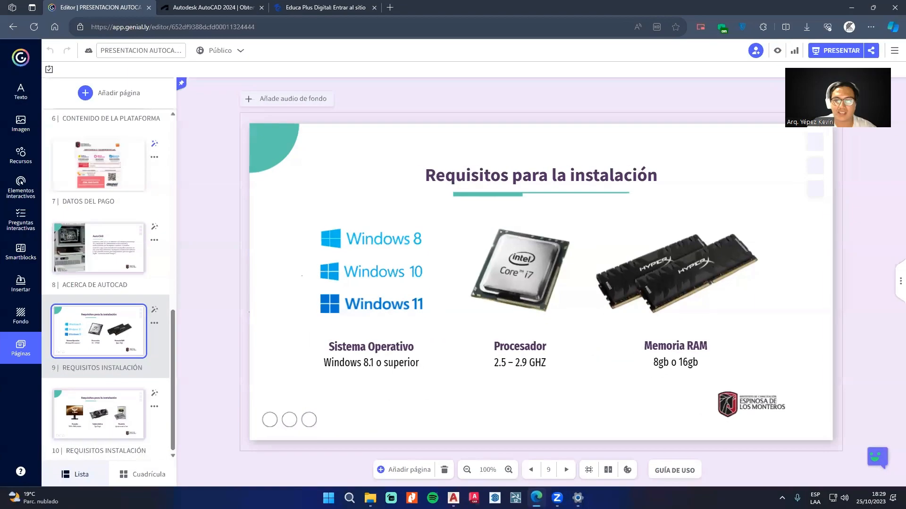
{"action": "left_click", "coordinate": [716, 277]}
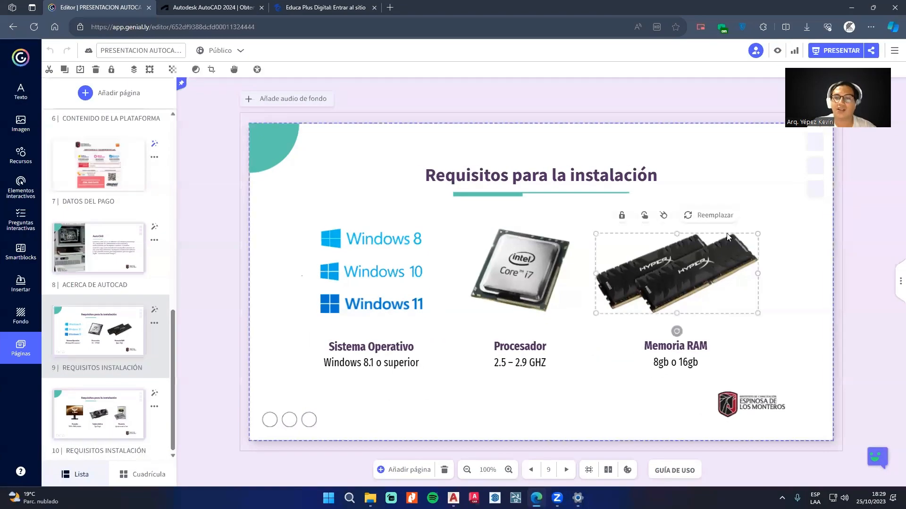
{"action": "left_click", "coordinate": [853, 6]}
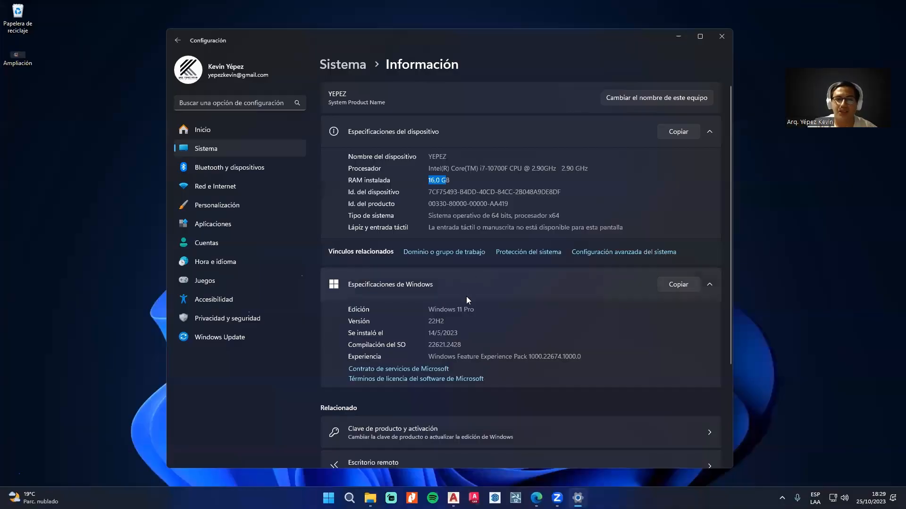
Step: Examine the Windows edition and version in the Windows specifications, and close the Settings and File Explorer windows
{"action": "left_click", "coordinate": [430, 319]}
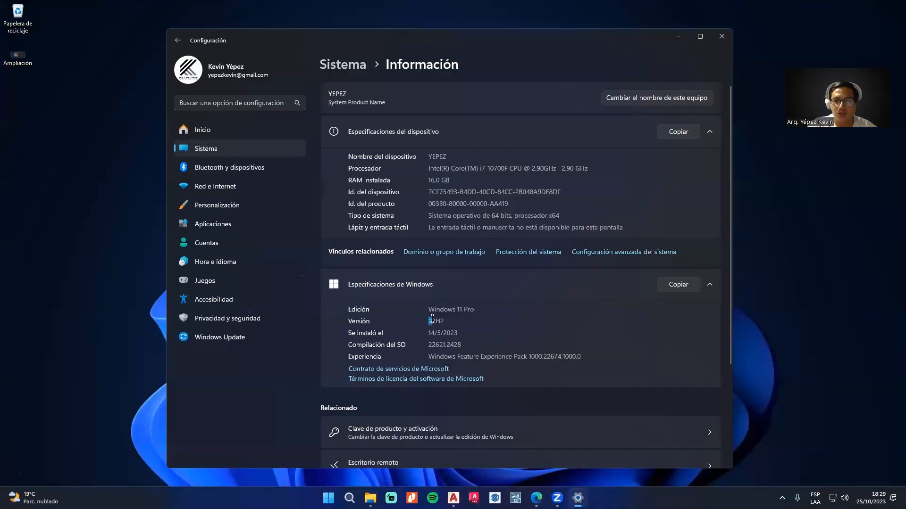
{"action": "left_click_drag", "start_coordinate": [453, 308], "coordinate": [468, 309]}
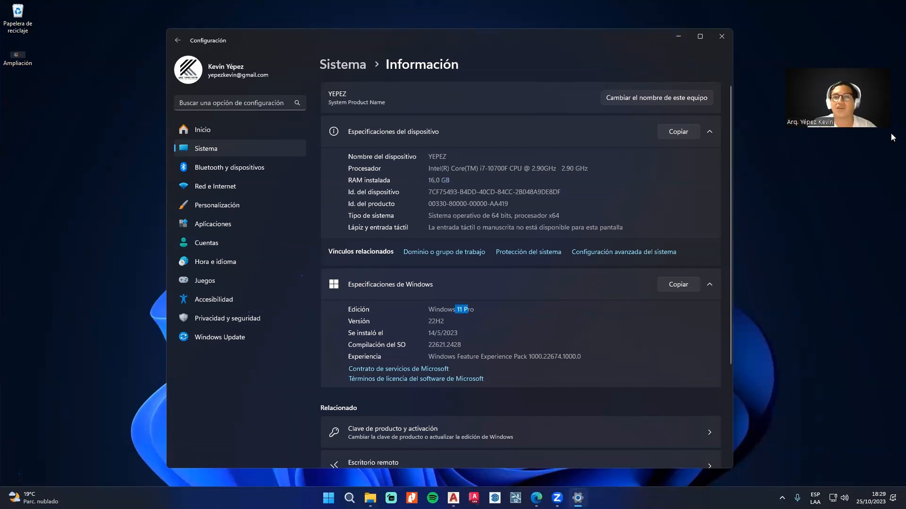
{"action": "left_click", "coordinate": [537, 319]}
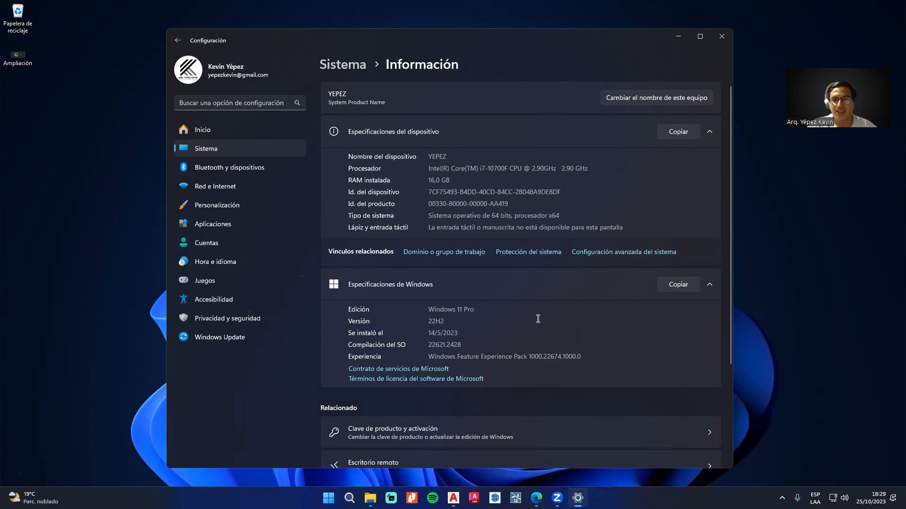
{"action": "scroll", "coordinate": [538, 319], "scroll_direction": "down", "scroll_amount": 3}
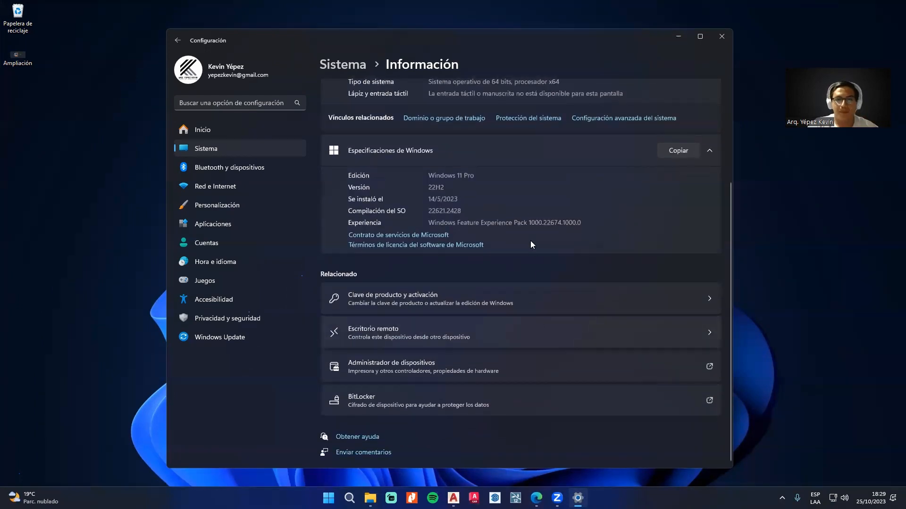
{"action": "scroll", "coordinate": [530, 240], "scroll_direction": "up", "scroll_amount": 3}
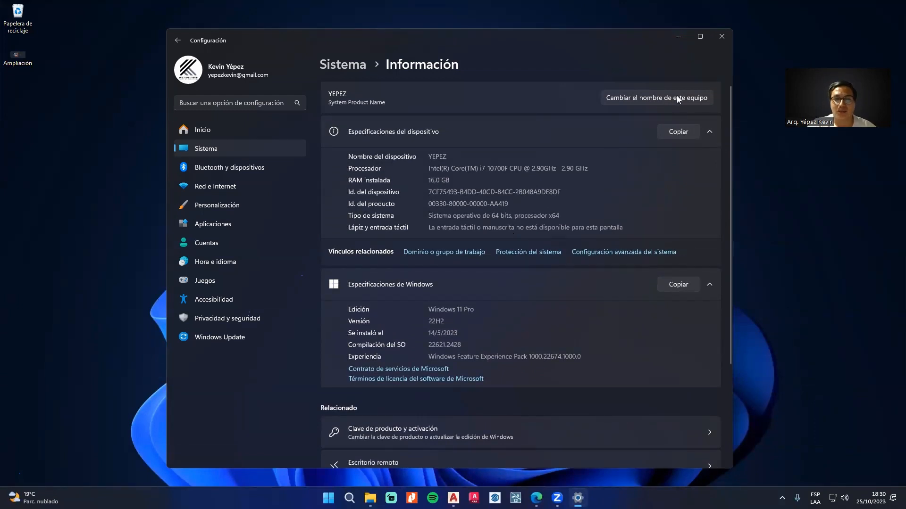
{"action": "left_click", "coordinate": [720, 38]}
{"action": "left_click", "coordinate": [708, 120]}
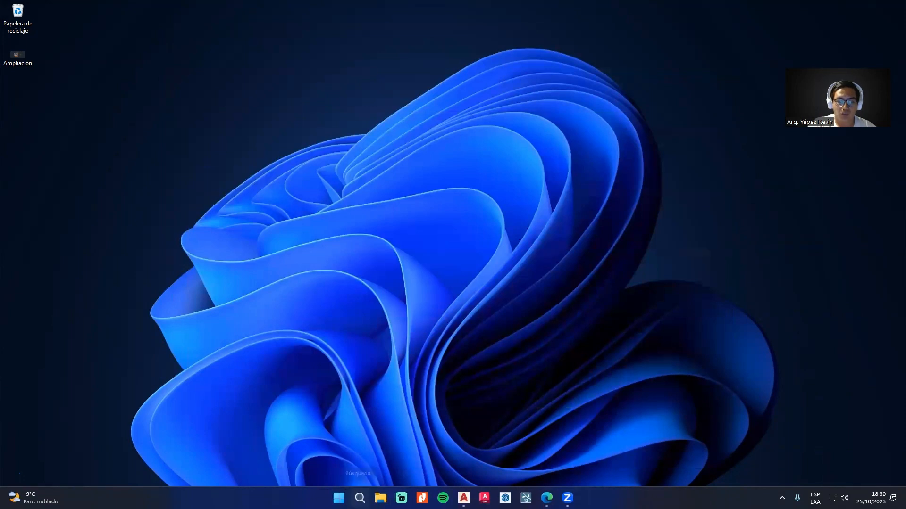
Step: Search Windows for Ejecutar and run dxdiag from it to open the DirectX diagnostic tool
{"action": "left_click", "coordinate": [359, 498]}
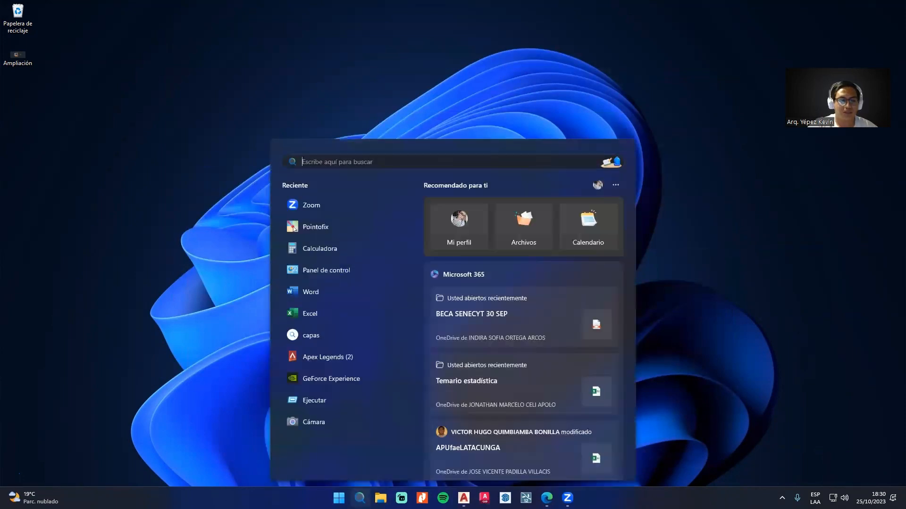
{"action": "type", "text": "ej"}
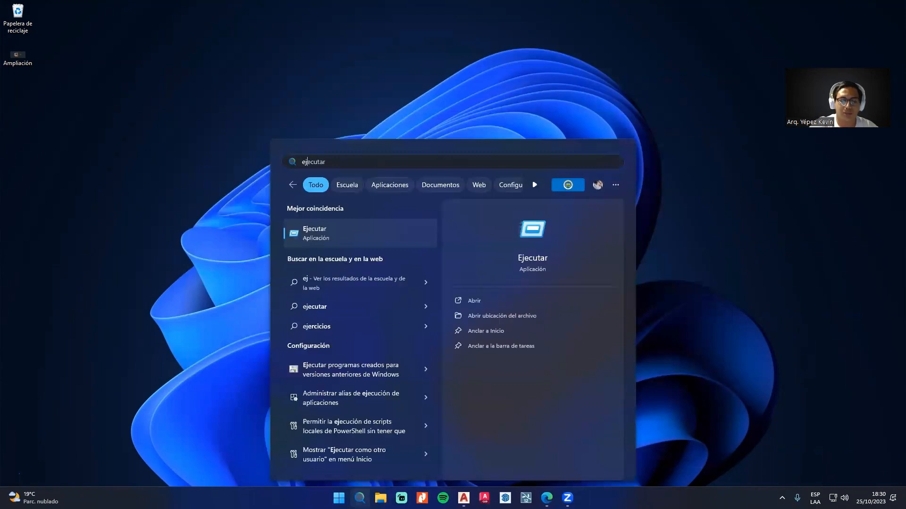
{"action": "key", "text": "Return"}
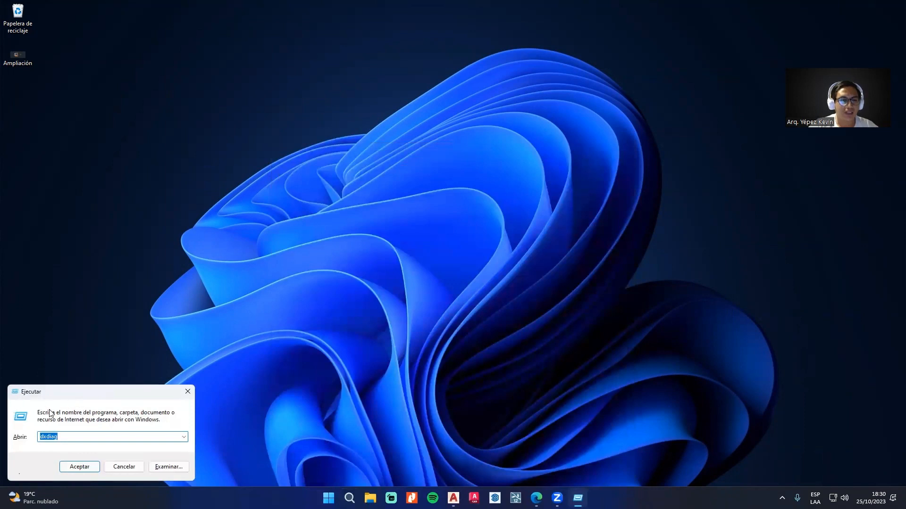
{"action": "left_click", "coordinate": [45, 439]}
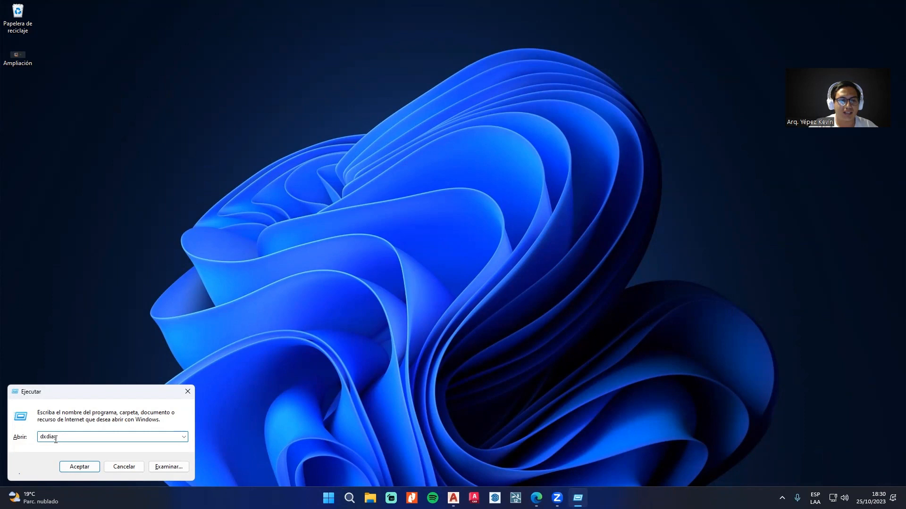
{"action": "left_click", "coordinate": [803, 472]}
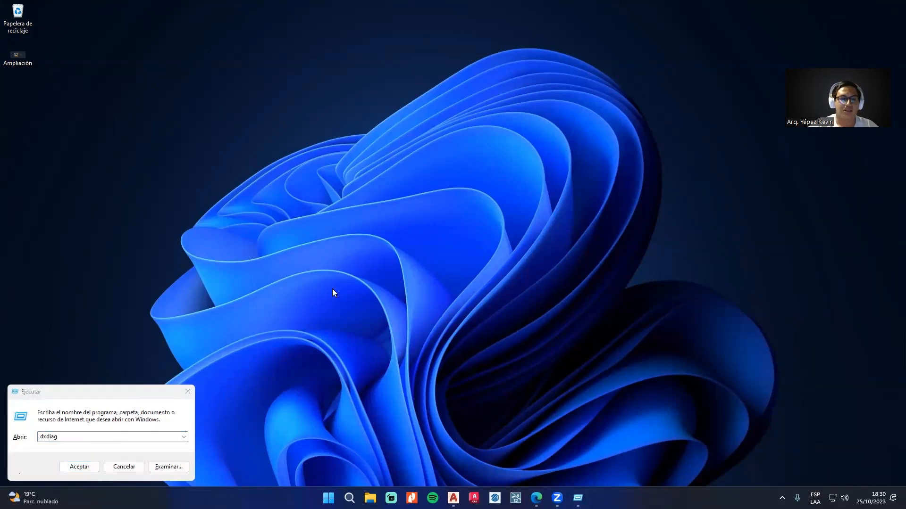
{"action": "left_click", "coordinate": [79, 467]}
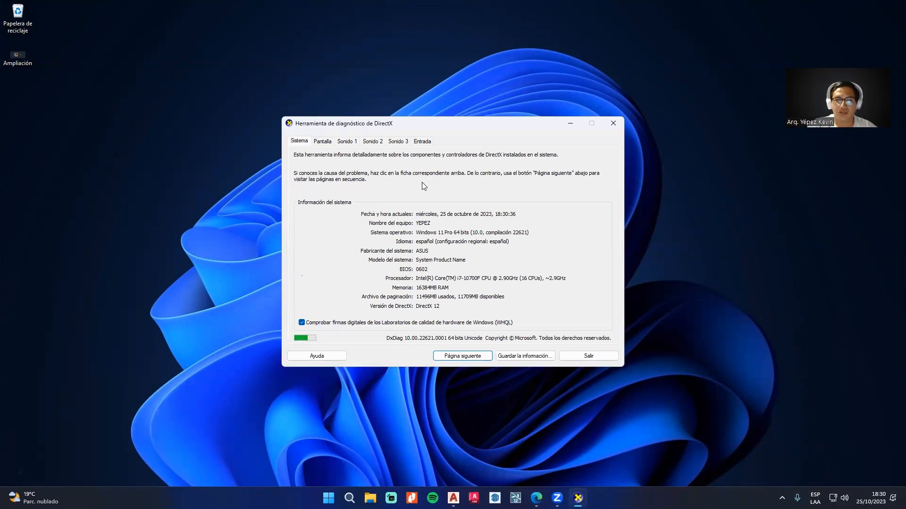
Step: Compare the graphics card's display information with the Tarjeta Gráfica requirement on presentation page 10, and close the DirectX diagnostic tool
{"action": "left_click", "coordinate": [323, 142]}
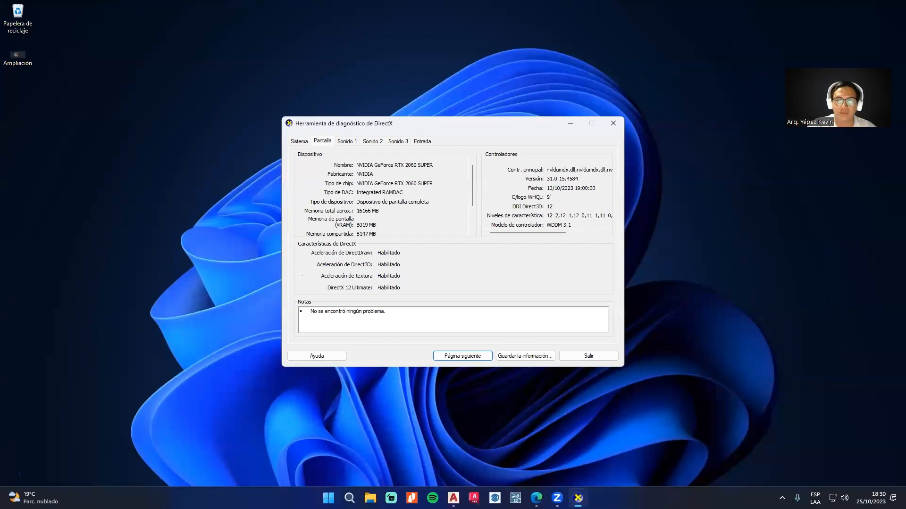
{"action": "left_click", "coordinate": [537, 498]}
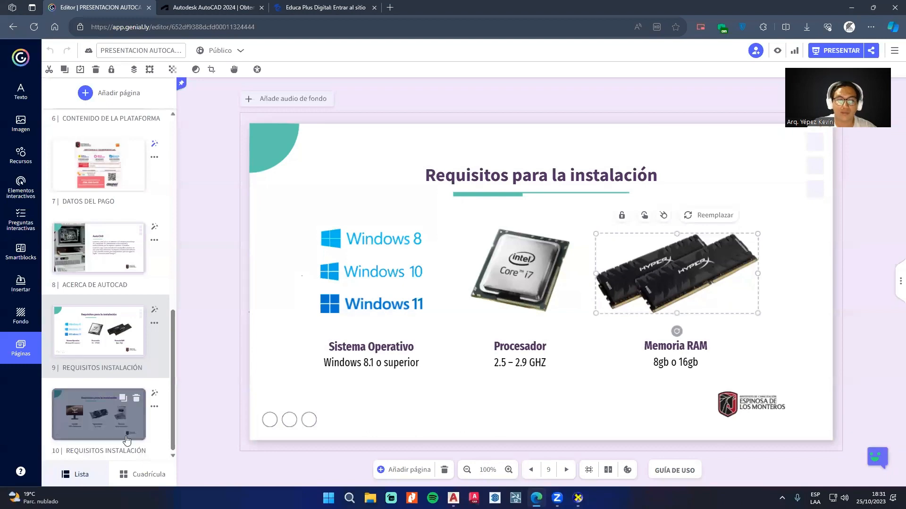
{"action": "left_click", "coordinate": [98, 446]}
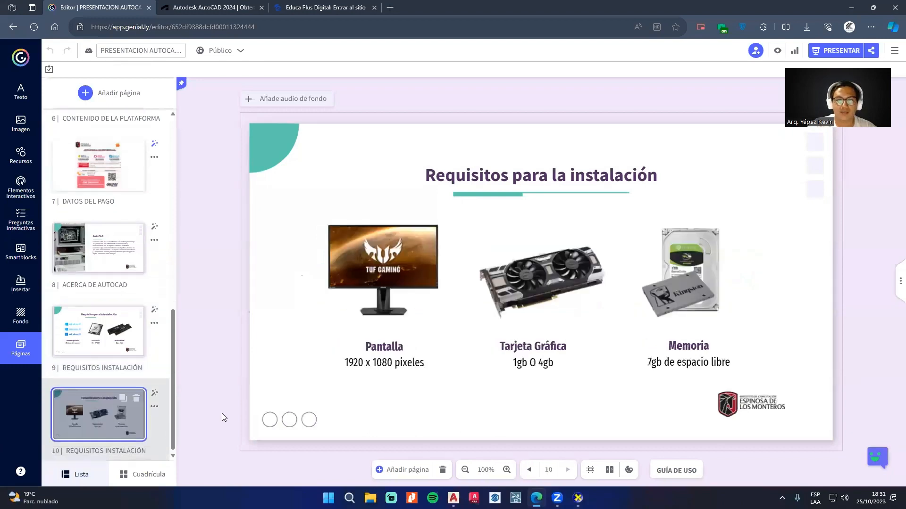
{"action": "left_click", "coordinate": [853, 7]}
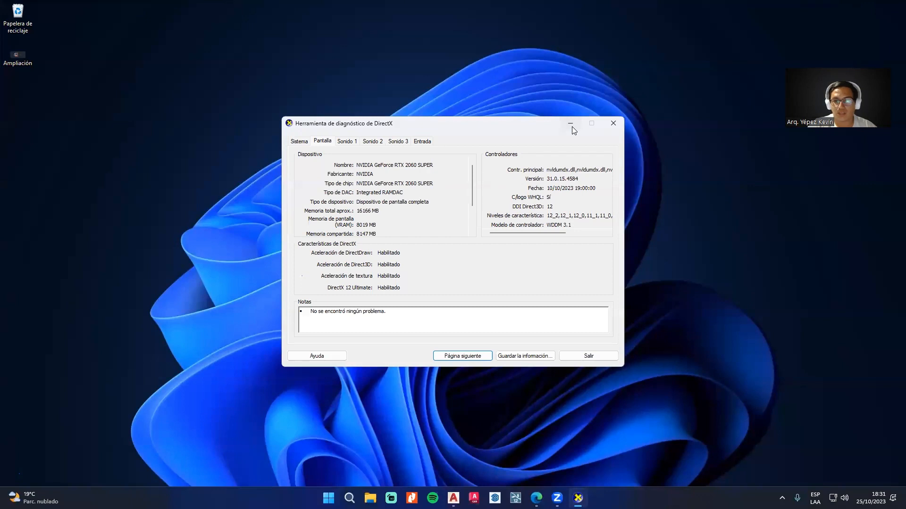
{"action": "left_click", "coordinate": [613, 124]}
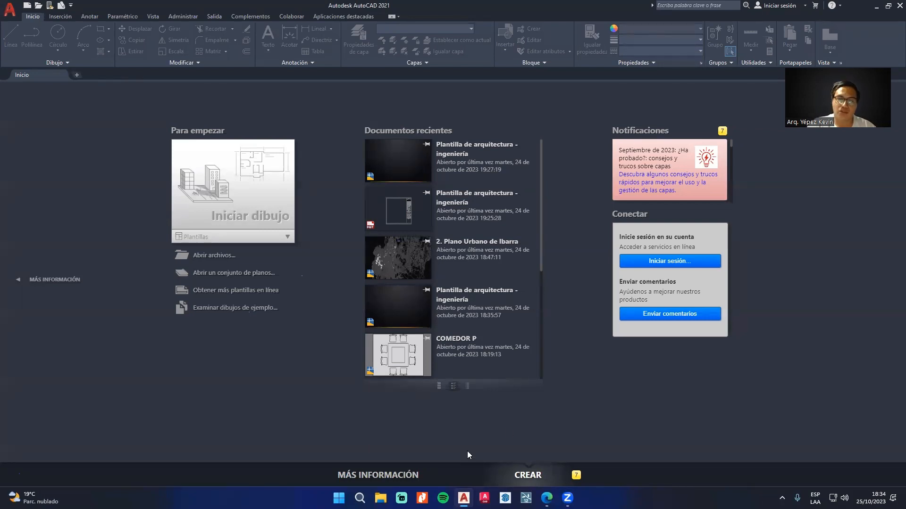
Step: Browse the list of introductory videos on the Más información page of the AutoCAD start screen
{"action": "left_click", "coordinate": [350, 476]}
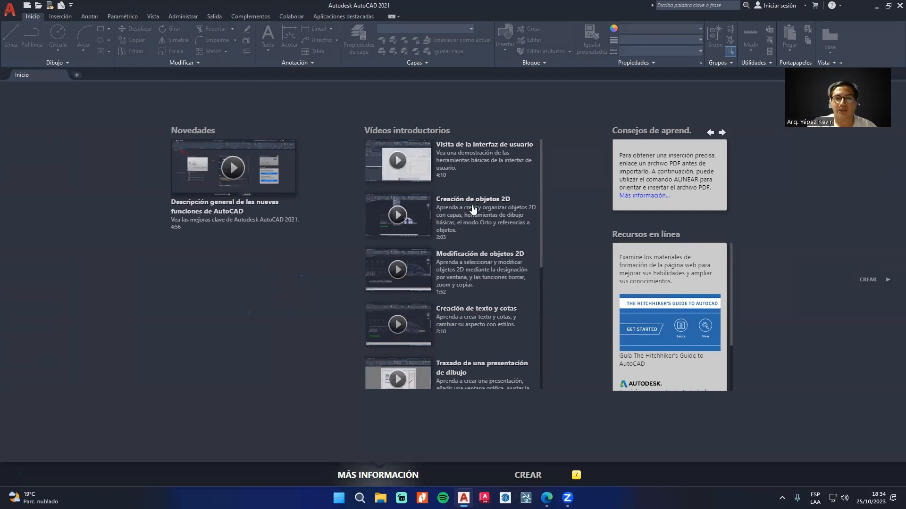
{"action": "scroll", "coordinate": [516, 210], "scroll_direction": "down", "scroll_amount": 1}
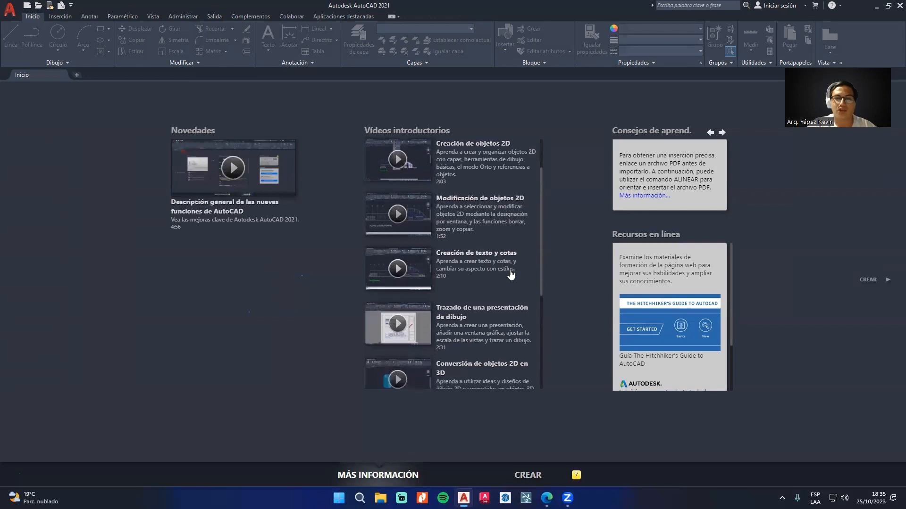
{"action": "scroll", "coordinate": [498, 255], "scroll_direction": "down", "scroll_amount": 2}
{"action": "scroll", "coordinate": [500, 239], "scroll_direction": "down", "scroll_amount": 2}
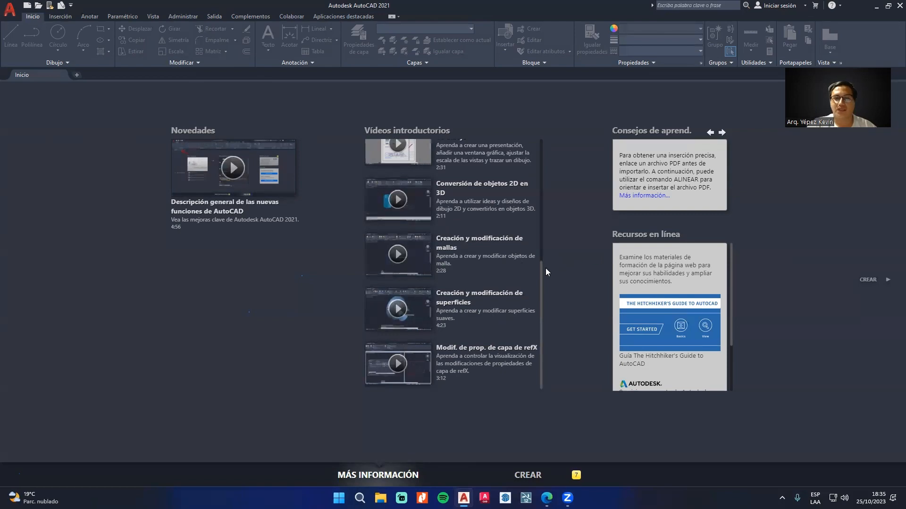
Step: Look through the introductory videos again and the Recursos en línea links on the Más información page
{"action": "scroll", "coordinate": [490, 212], "scroll_direction": "up", "scroll_amount": 4}
{"action": "scroll", "coordinate": [493, 246], "scroll_direction": "down", "scroll_amount": 5}
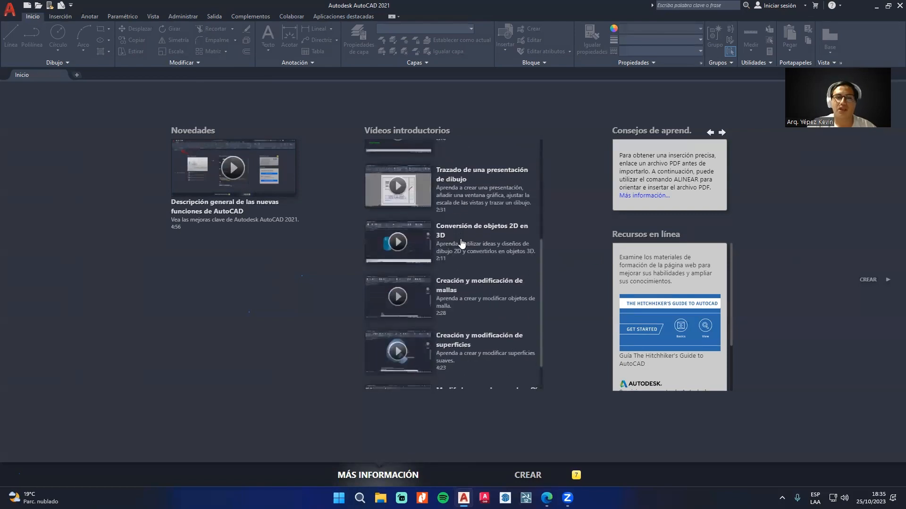
{"action": "scroll", "coordinate": [499, 290], "scroll_direction": "up", "scroll_amount": 5}
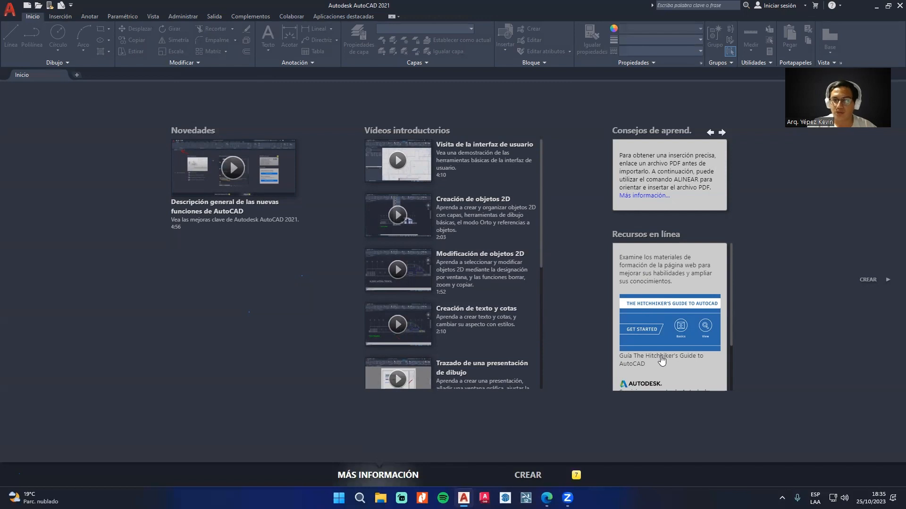
{"action": "scroll", "coordinate": [662, 360], "scroll_direction": "down", "scroll_amount": 3}
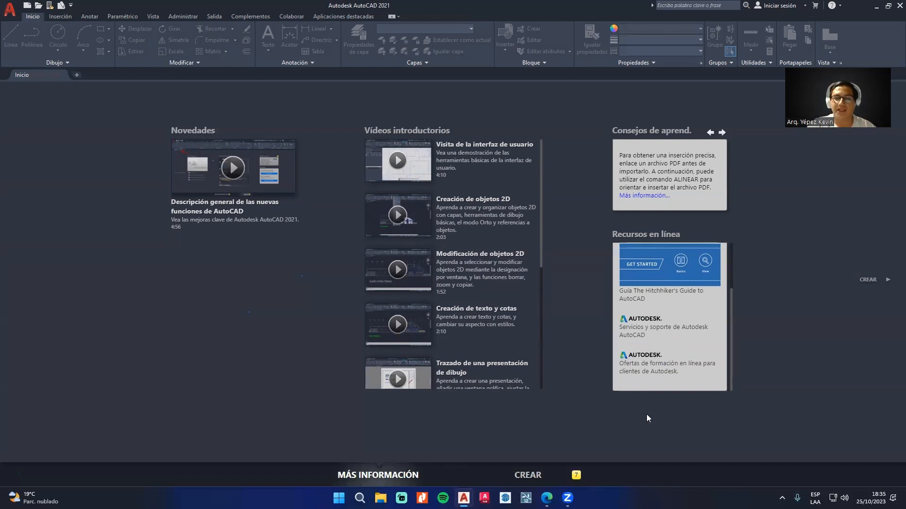
Step: On the Crear page, view the list of drawing templates and the Abrir archivos file selection, then close both without choosing anything
{"action": "left_click", "coordinate": [533, 473]}
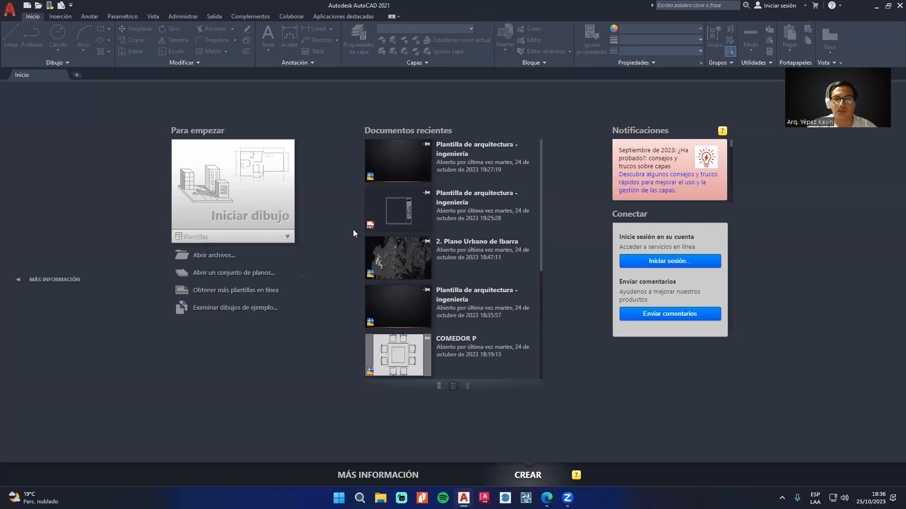
{"action": "left_click", "coordinate": [287, 239]}
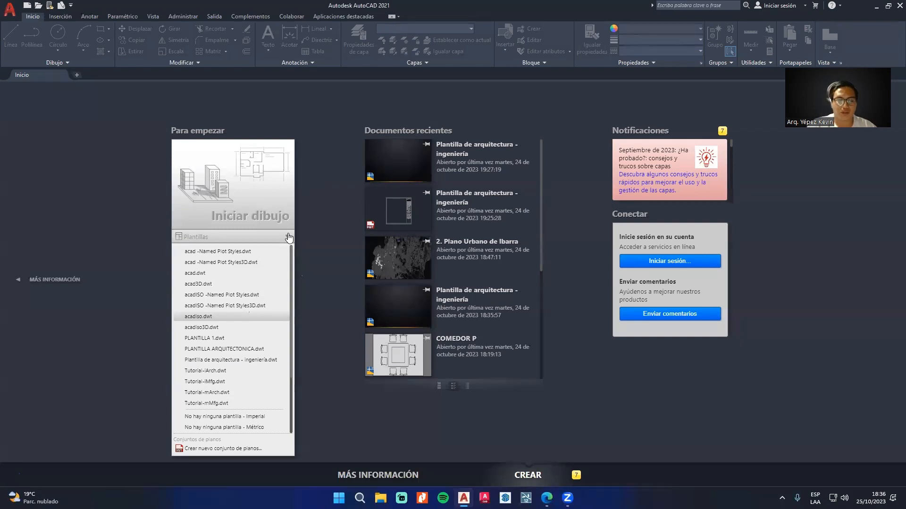
{"action": "left_click", "coordinate": [346, 312]}
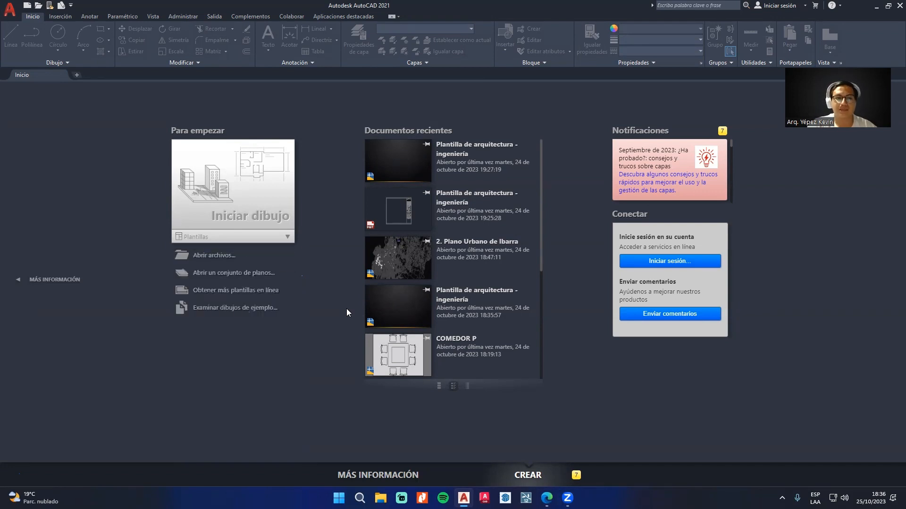
{"action": "left_click", "coordinate": [211, 259]}
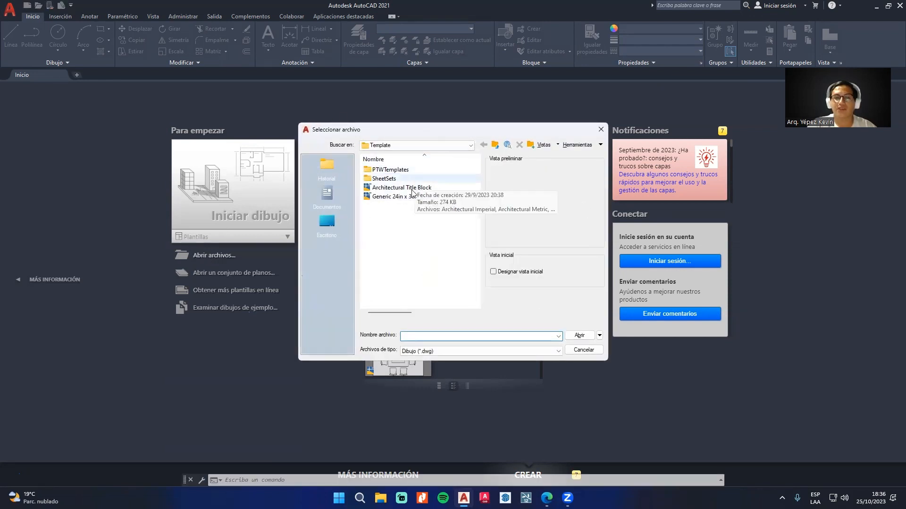
{"action": "left_click", "coordinate": [600, 129]}
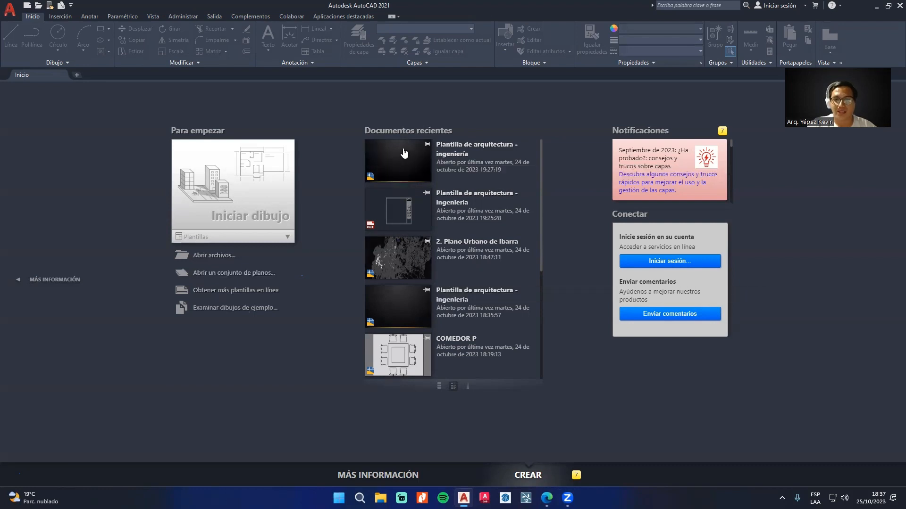
Step: Browse the recent documents on the Crear page and check the file locations of the listed drawings
{"action": "scroll", "coordinate": [402, 325], "scroll_direction": "down", "scroll_amount": 2}
{"action": "scroll", "coordinate": [401, 325], "scroll_direction": "down", "scroll_amount": 2}
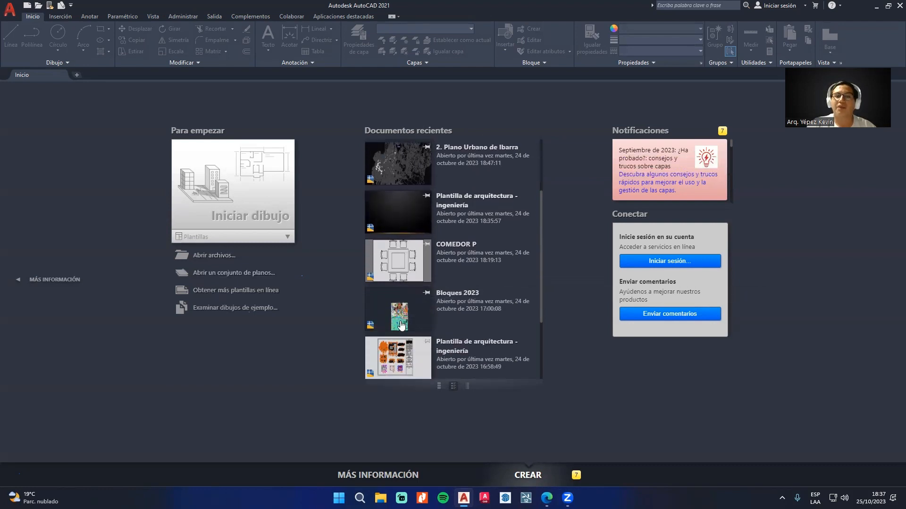
{"action": "scroll", "coordinate": [402, 325], "scroll_direction": "down", "scroll_amount": 2}
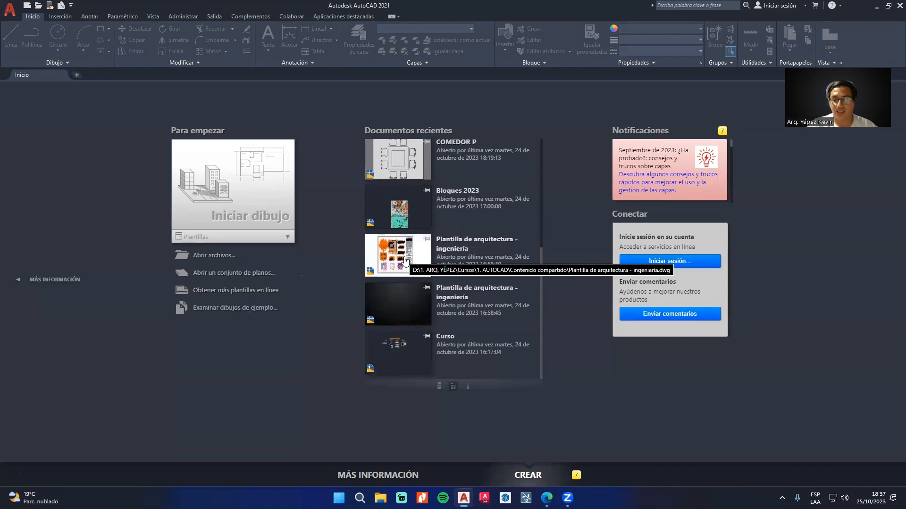
{"action": "scroll", "coordinate": [410, 261], "scroll_direction": "up", "scroll_amount": 4}
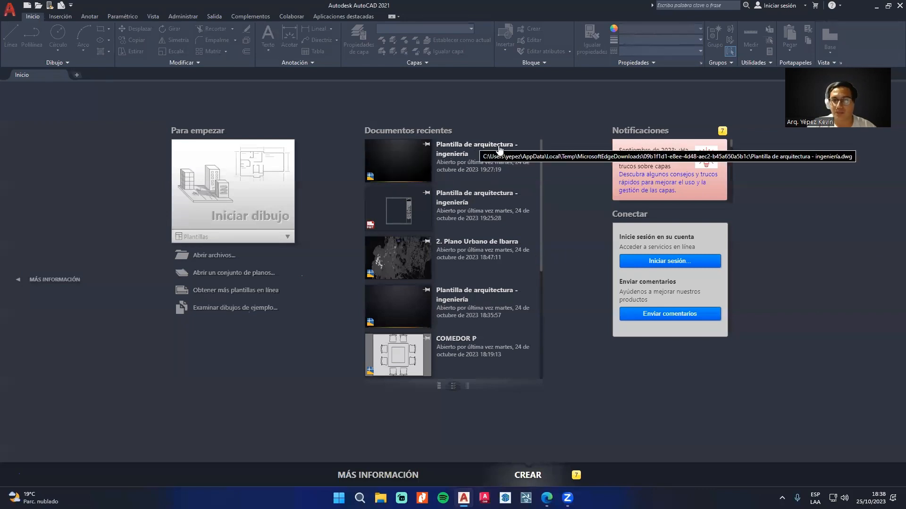
{"action": "scroll", "coordinate": [505, 283], "scroll_direction": "down", "scroll_amount": 4}
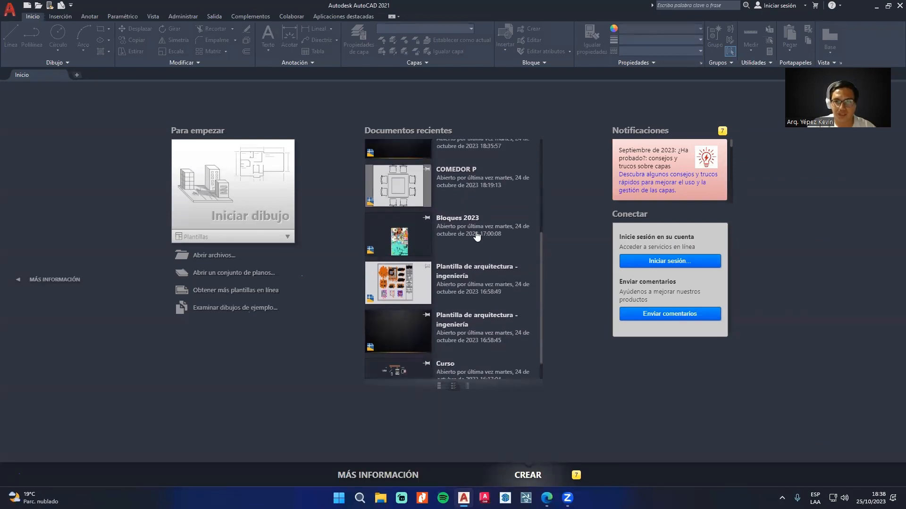
{"action": "scroll", "coordinate": [477, 236], "scroll_direction": "up", "scroll_amount": 1}
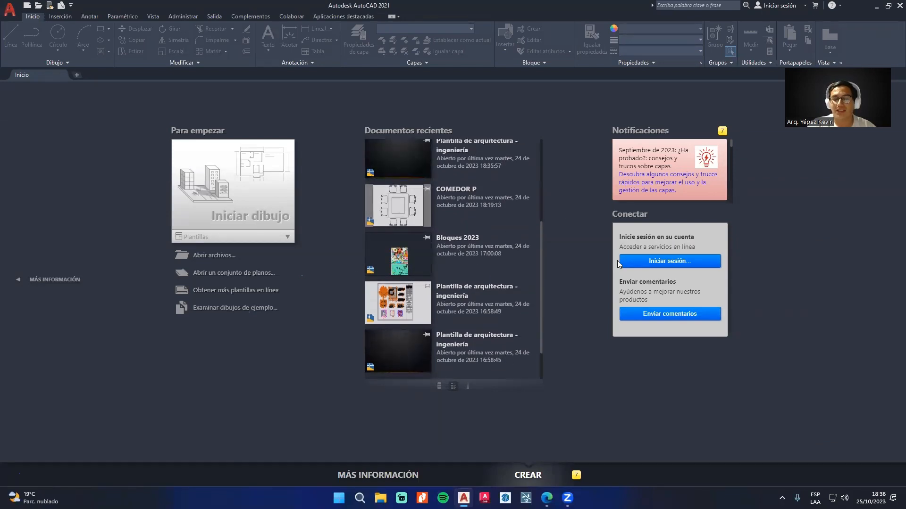
{"action": "scroll", "coordinate": [470, 270], "scroll_direction": "up", "scroll_amount": 4}
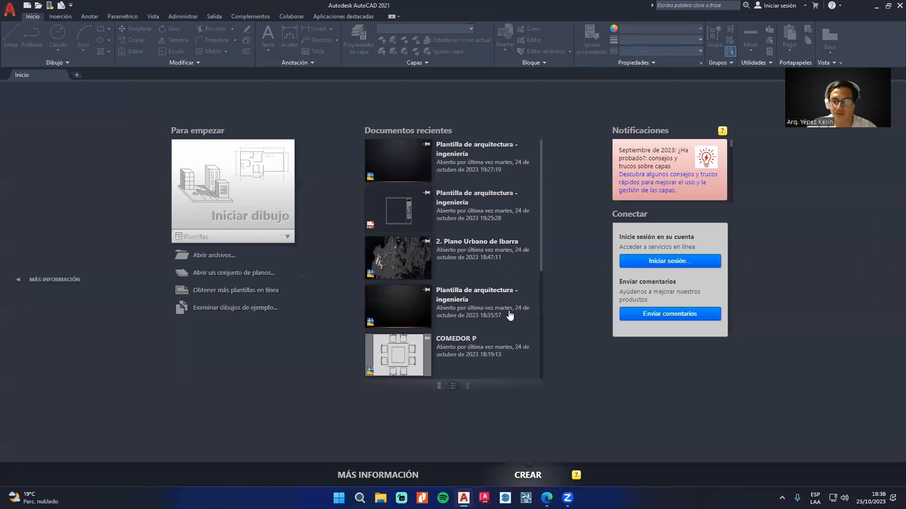
{"action": "scroll", "coordinate": [464, 315], "scroll_direction": "down", "scroll_amount": 3}
{"action": "scroll", "coordinate": [464, 315], "scroll_direction": "down", "scroll_amount": 1}
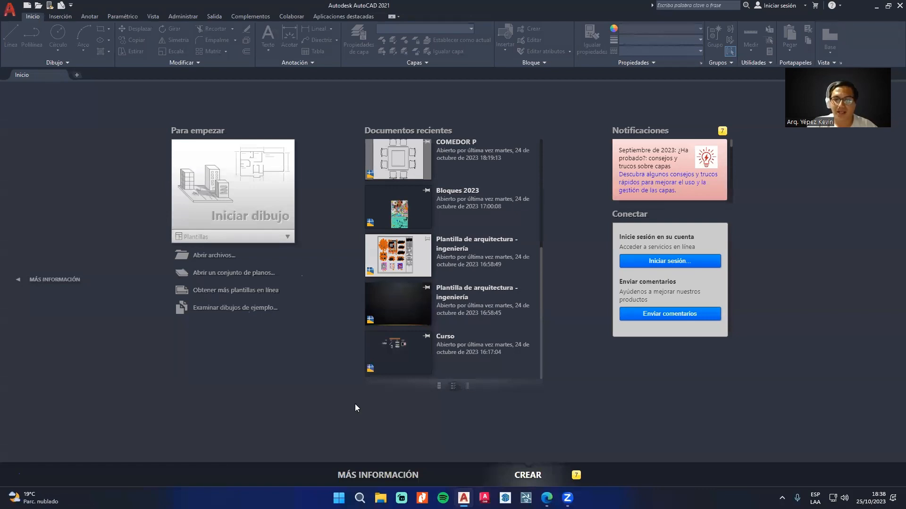
Step: Compare the large-preview and text-only layouts of Documentos recientes, restore the medium thumbnails, and look through the notifications
{"action": "left_click", "coordinate": [439, 387]}
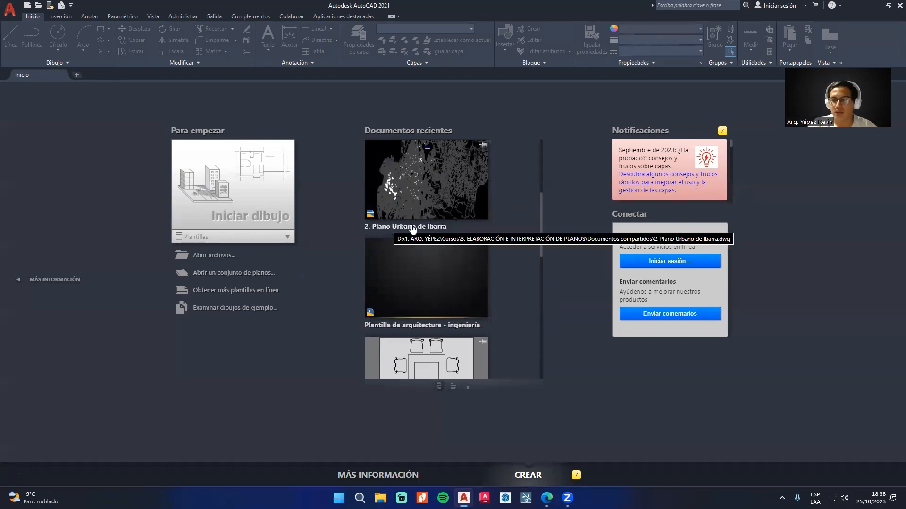
{"action": "left_click", "coordinate": [467, 387]}
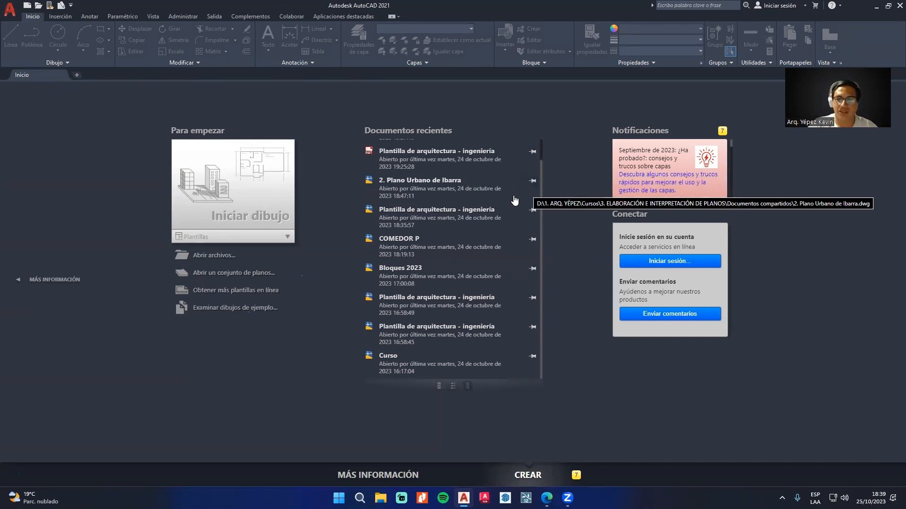
{"action": "left_click", "coordinate": [454, 387]}
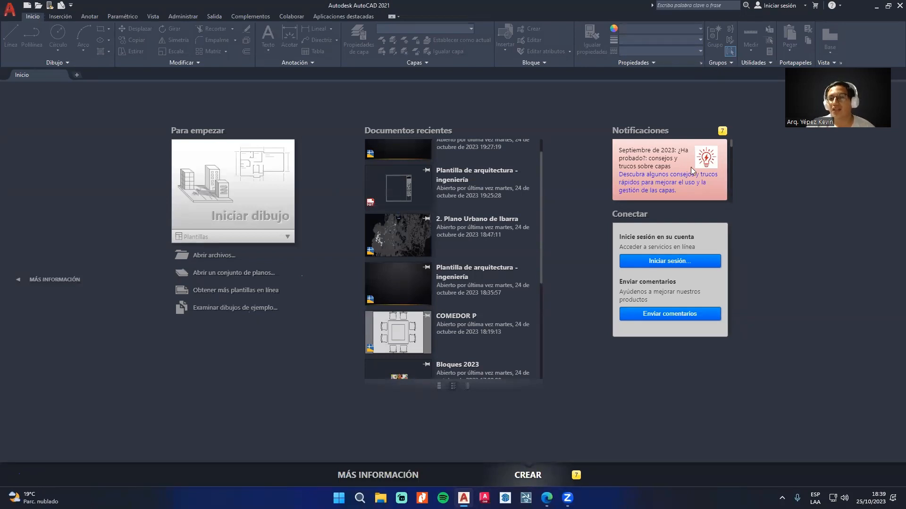
{"action": "scroll", "coordinate": [690, 167], "scroll_direction": "down", "scroll_amount": 5}
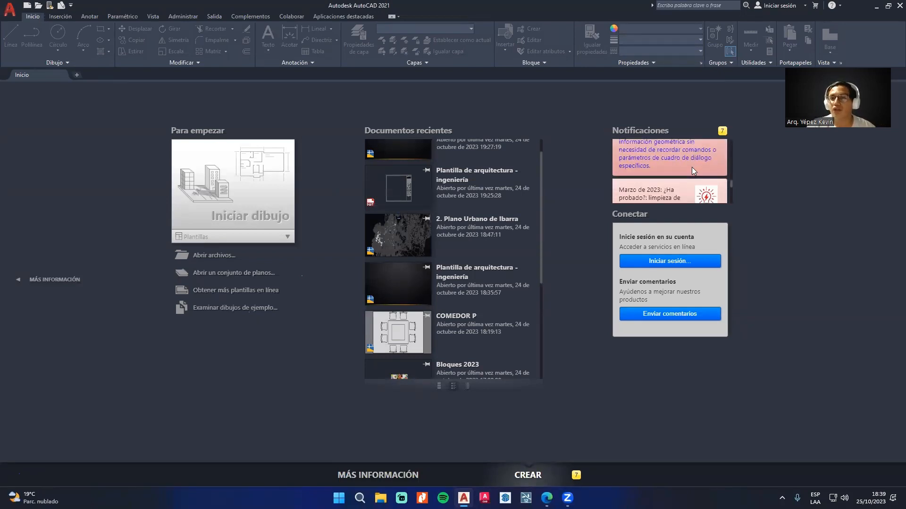
{"action": "scroll", "coordinate": [691, 168], "scroll_direction": "down", "scroll_amount": 3}
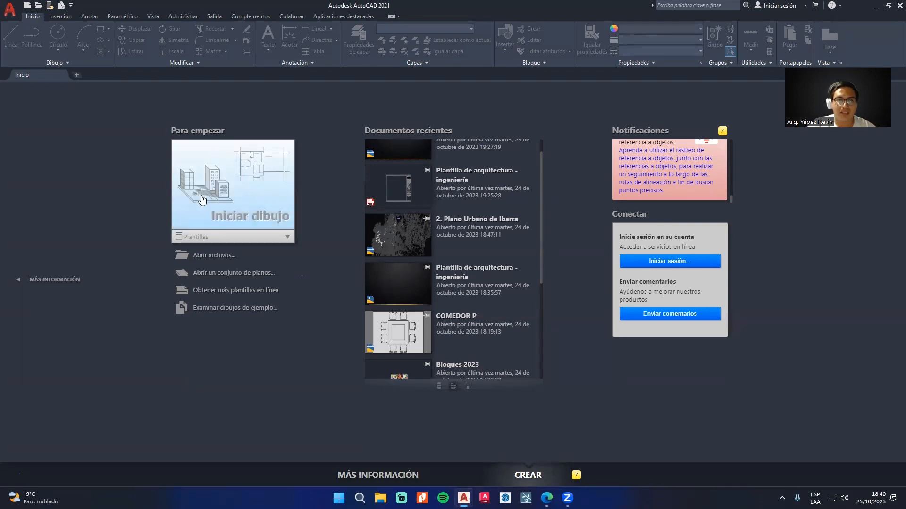
Step: Start a new drawing and draw a zigzag of three connected segments with the LINEA command entered on the command line
{"action": "left_click", "coordinate": [262, 216]}
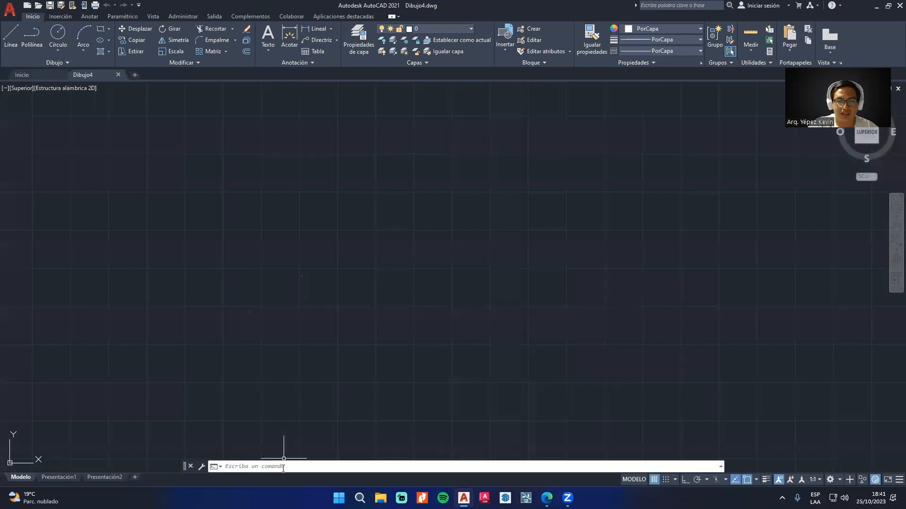
{"action": "left_click", "coordinate": [325, 467]}
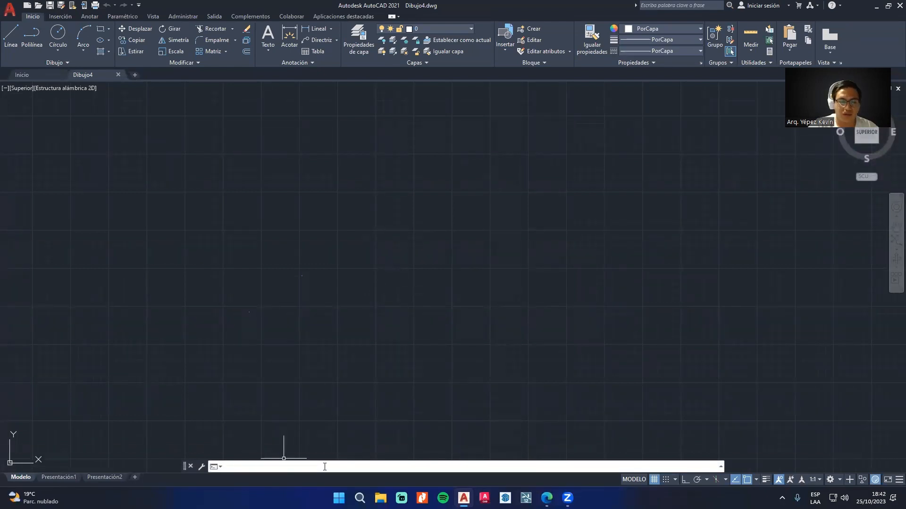
{"action": "type", "text": "linea"}
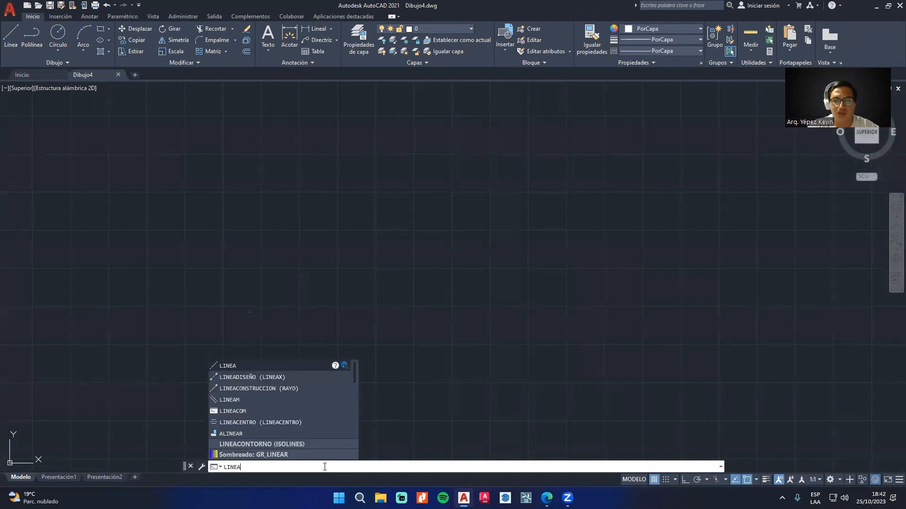
{"action": "key", "text": "Return"}
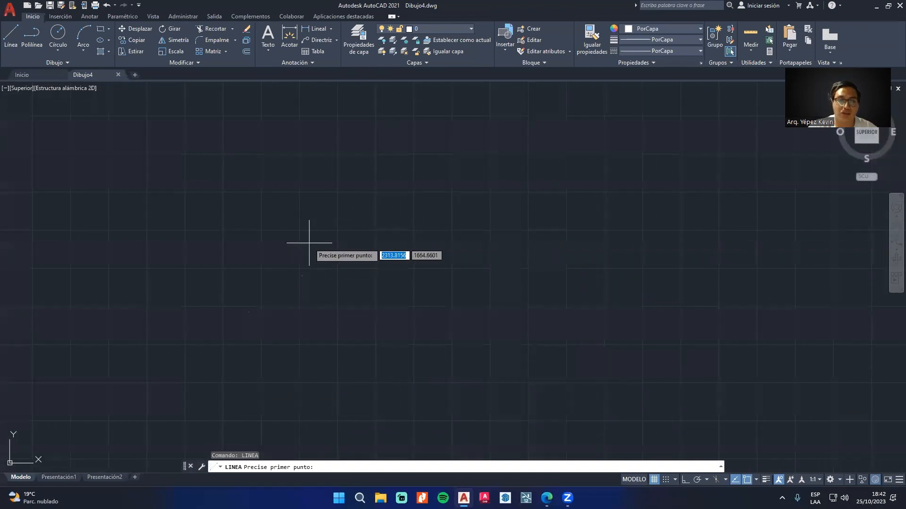
{"action": "left_click", "coordinate": [281, 243]}
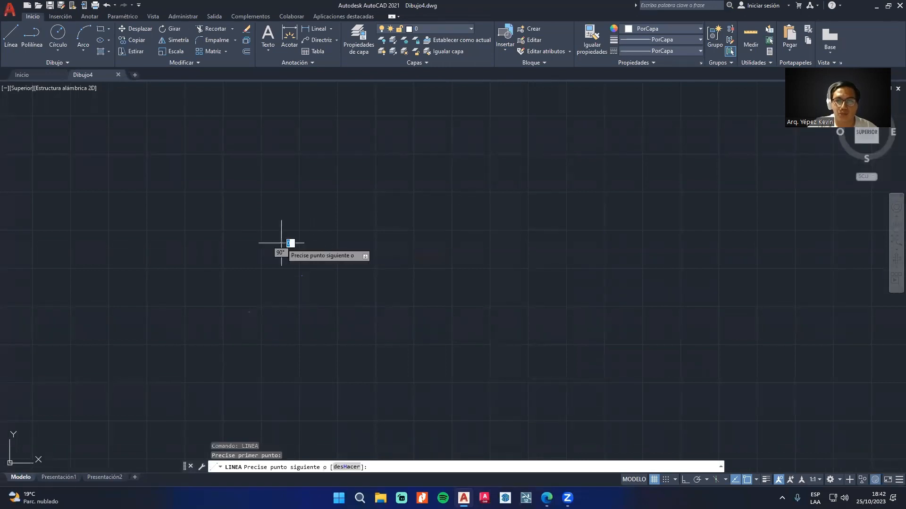
{"action": "left_click", "coordinate": [363, 346]}
{"action": "left_click", "coordinate": [465, 257]}
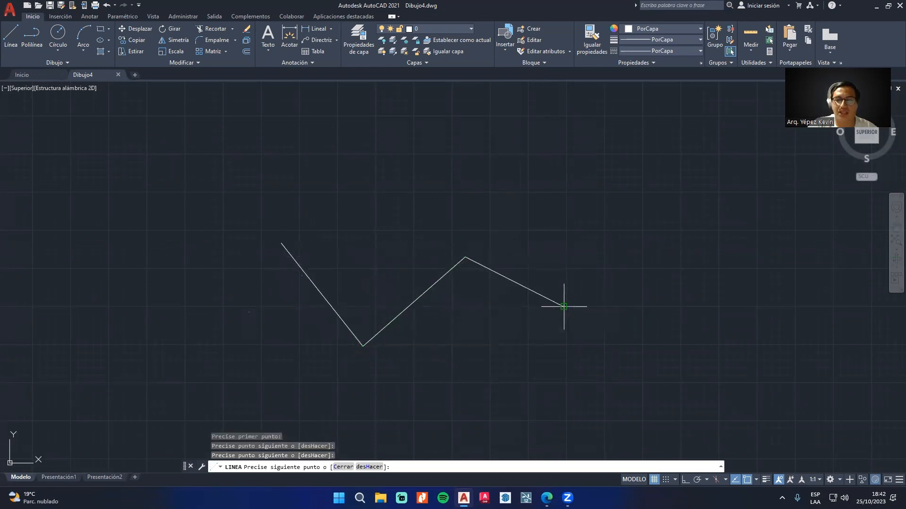
{"action": "left_click", "coordinate": [563, 306]}
{"action": "key", "text": "Escape"}
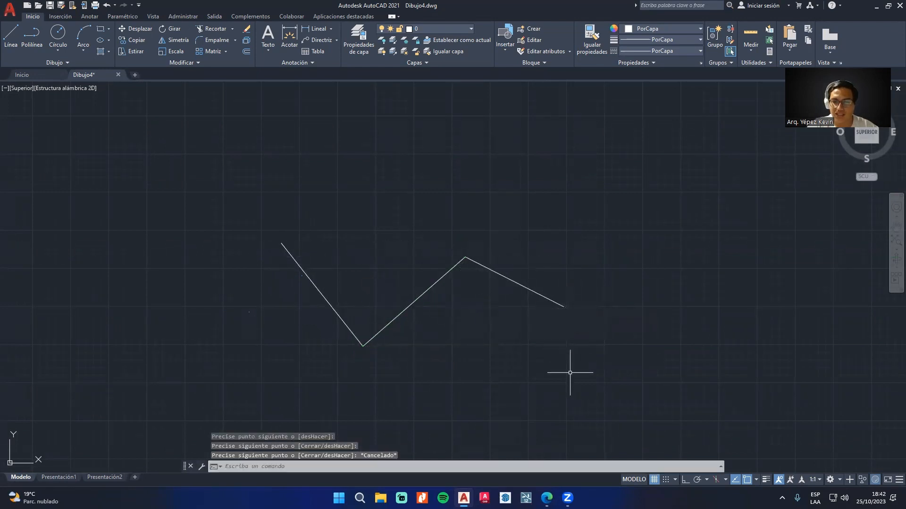
Step: Select the three-segment zigzag with a window and delete it
{"action": "left_click", "coordinate": [568, 372]}
{"action": "left_click", "coordinate": [329, 246]}
{"action": "key", "text": "Delete"}
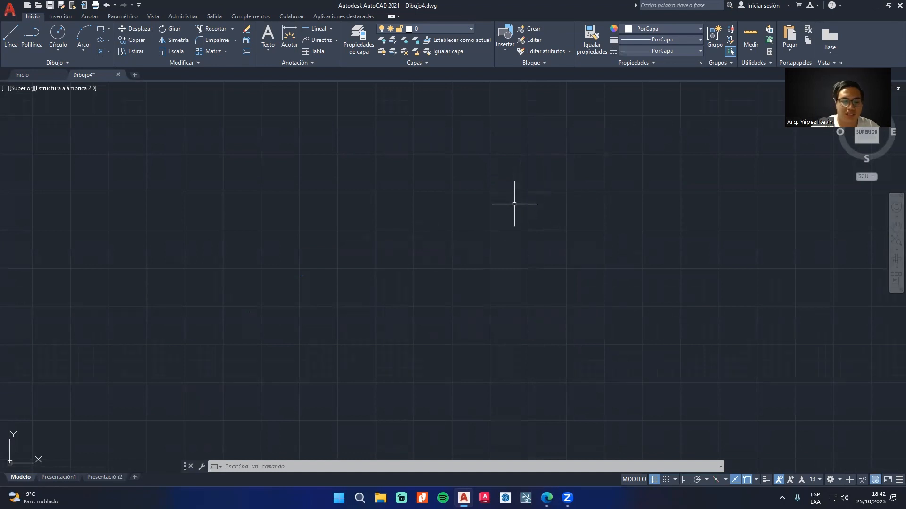
Step: Draw a W-shaped zigzag of four connected segments with the LINEA command entered at the cursor
{"action": "type", "text": "LINEA"}
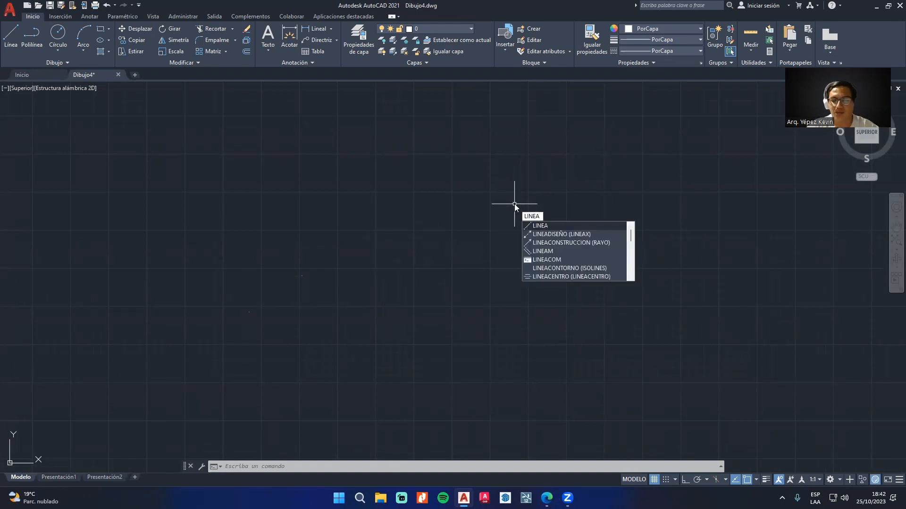
{"action": "key", "text": "Return"}
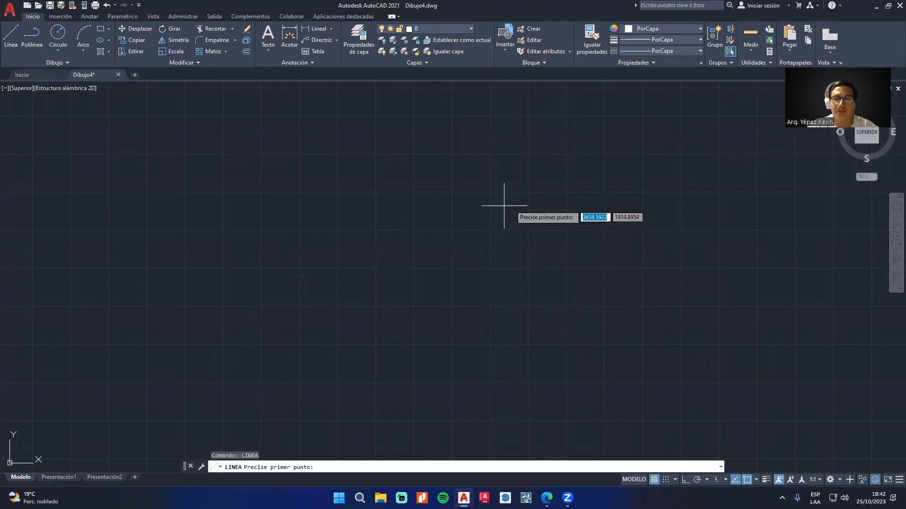
{"action": "left_click", "coordinate": [181, 239]}
{"action": "left_click", "coordinate": [272, 357]}
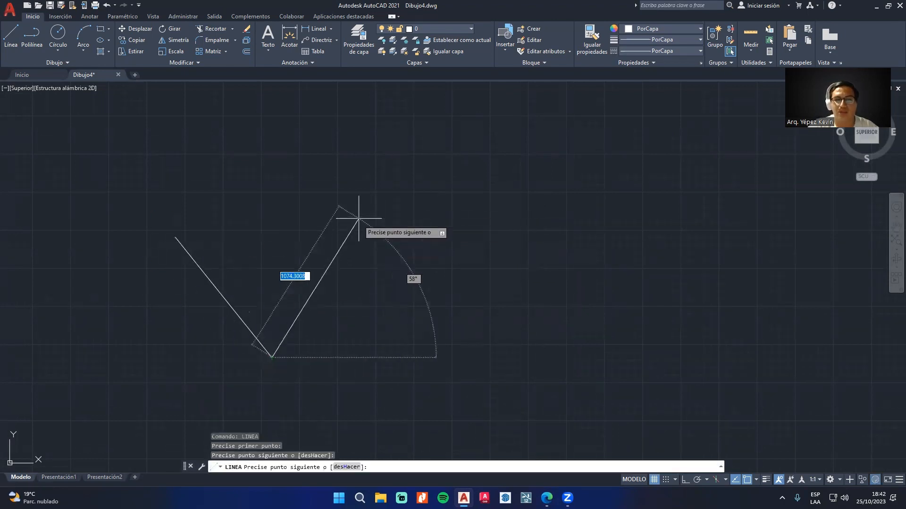
{"action": "left_click", "coordinate": [358, 219]}
{"action": "left_click", "coordinate": [423, 360]}
{"action": "left_click", "coordinate": [483, 255]}
{"action": "key", "text": "Escape"}
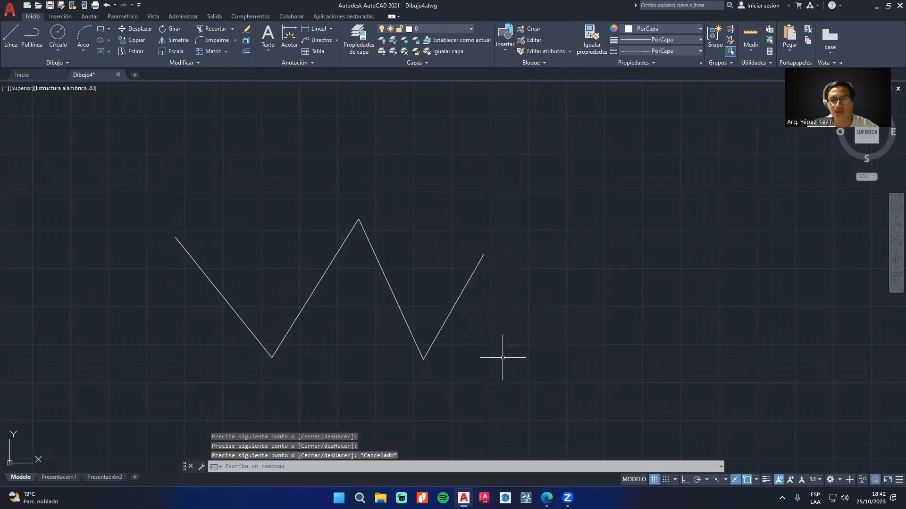
Step: Select all four segments of the W-shaped zigzag with a crossing window and erase them
{"action": "left_click", "coordinate": [495, 377]}
{"action": "left_click", "coordinate": [220, 291]}
{"action": "key", "text": "Delete"}
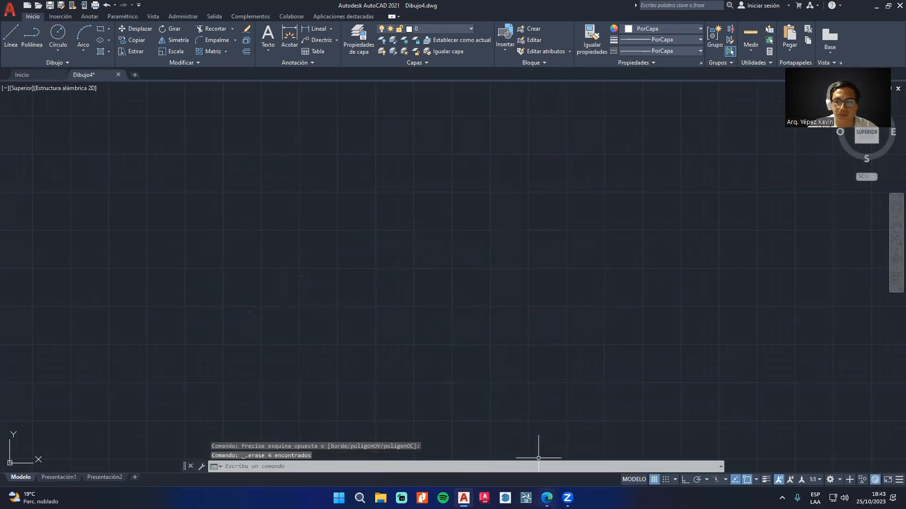
Step: Switch to the browser and log in to Educa Plus Digital with the saved username and account password
{"action": "left_click", "coordinate": [546, 498]}
{"action": "left_click", "coordinate": [309, 6]}
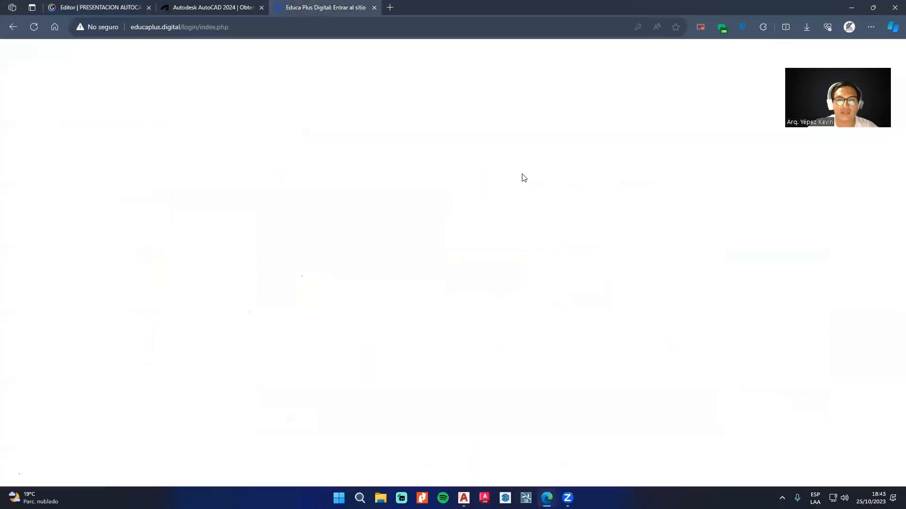
{"action": "left_click", "coordinate": [404, 250]}
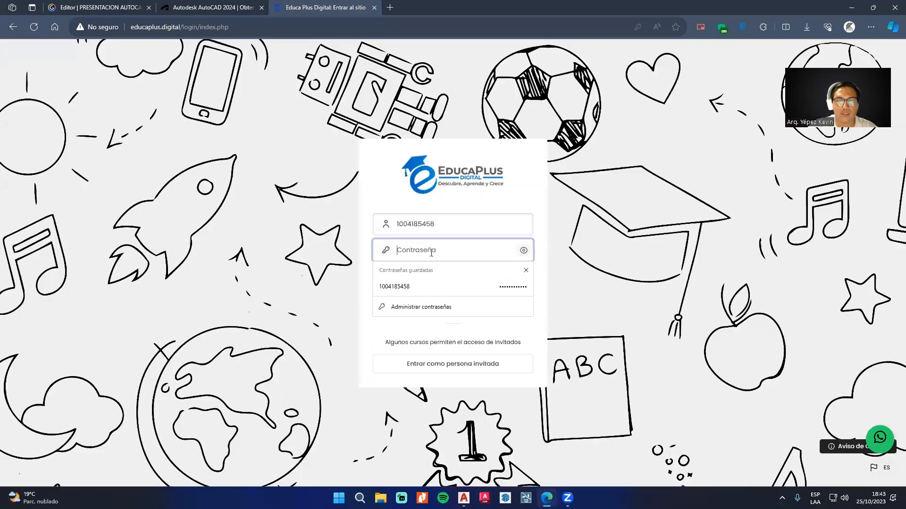
{"action": "left_click", "coordinate": [403, 290]}
{"action": "left_click", "coordinate": [426, 294]}
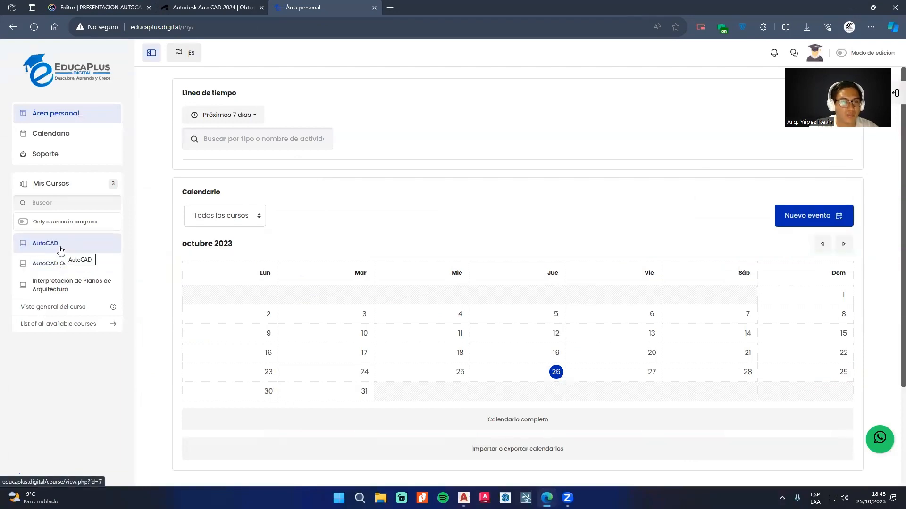
Step: Open the AutoCAD course and launch the resource "5. Comandos en español" from the section Acerca de AutoCAD
{"action": "left_click", "coordinate": [61, 250]}
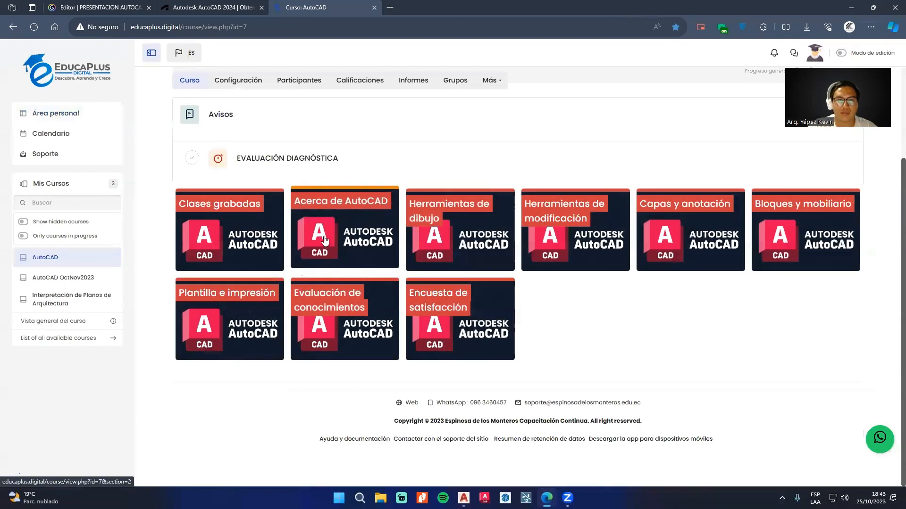
{"action": "left_click", "coordinate": [367, 302]}
{"action": "scroll", "coordinate": [378, 302], "scroll_direction": "down", "scroll_amount": 4}
{"action": "scroll", "coordinate": [394, 306], "scroll_direction": "down", "scroll_amount": 2}
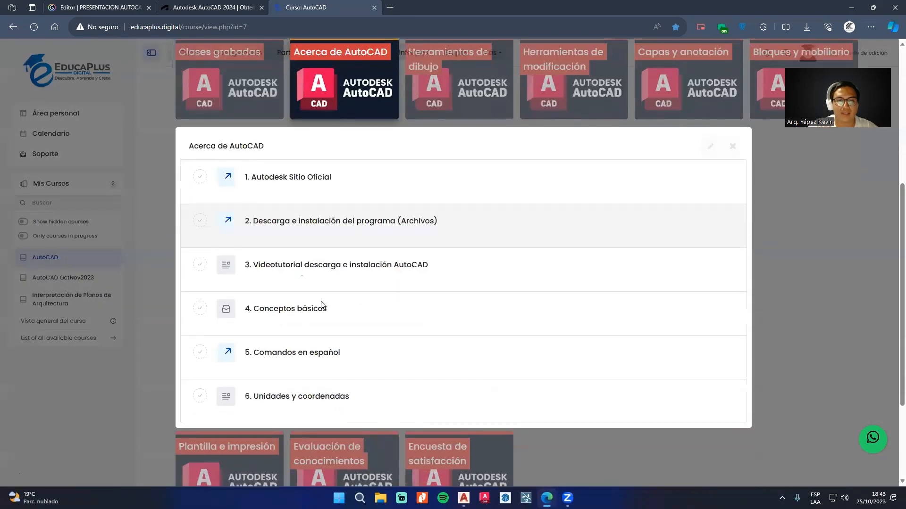
{"action": "left_click", "coordinate": [287, 355]}
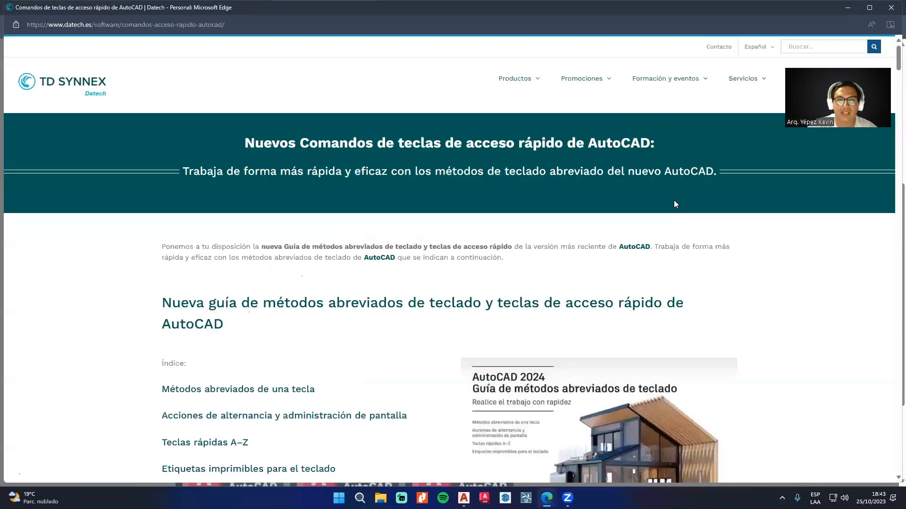
Step: Examine the keyboard diagram of one-key AutoCAD shortcuts and the command descriptions below it
{"action": "scroll", "coordinate": [511, 278], "scroll_direction": "down", "scroll_amount": 3}
{"action": "scroll", "coordinate": [511, 279], "scroll_direction": "down", "scroll_amount": 5}
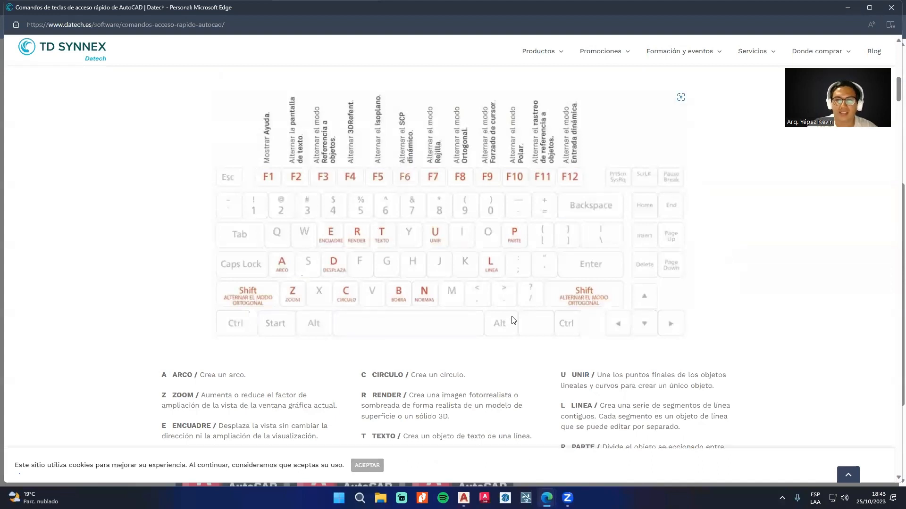
{"action": "scroll", "coordinate": [528, 306], "scroll_direction": "down", "scroll_amount": 2}
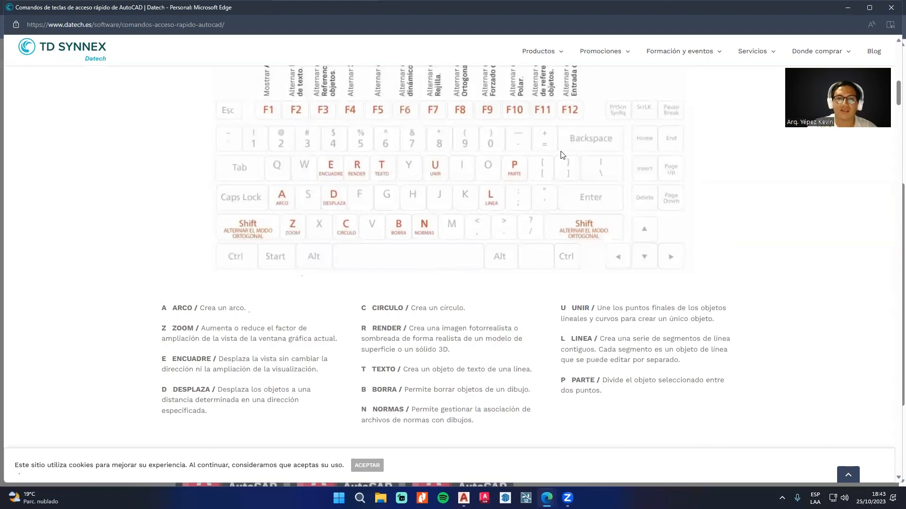
{"action": "scroll", "coordinate": [528, 236], "scroll_direction": "down", "scroll_amount": 10}
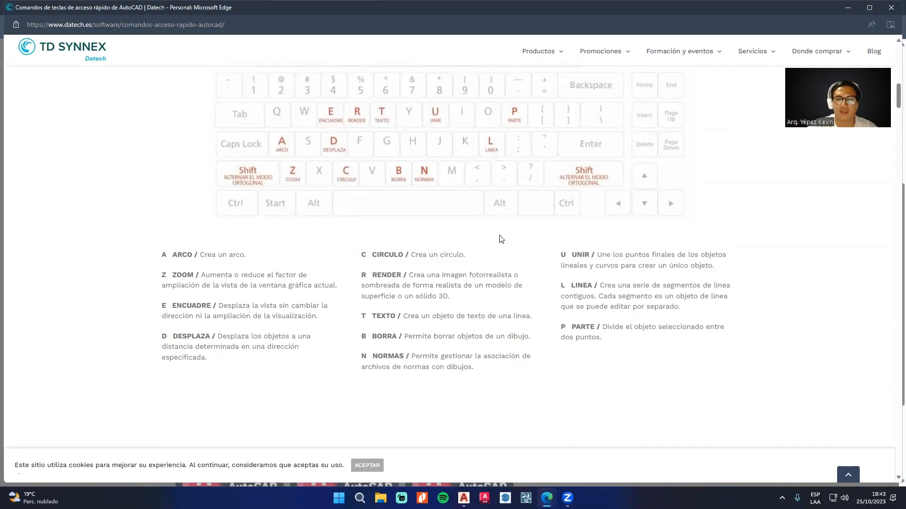
Step: Read through the Teclas rápidas A-Z list of AutoCAD command abbreviations, from A to the U – W section
{"action": "scroll", "coordinate": [500, 239], "scroll_direction": "down", "scroll_amount": 20}
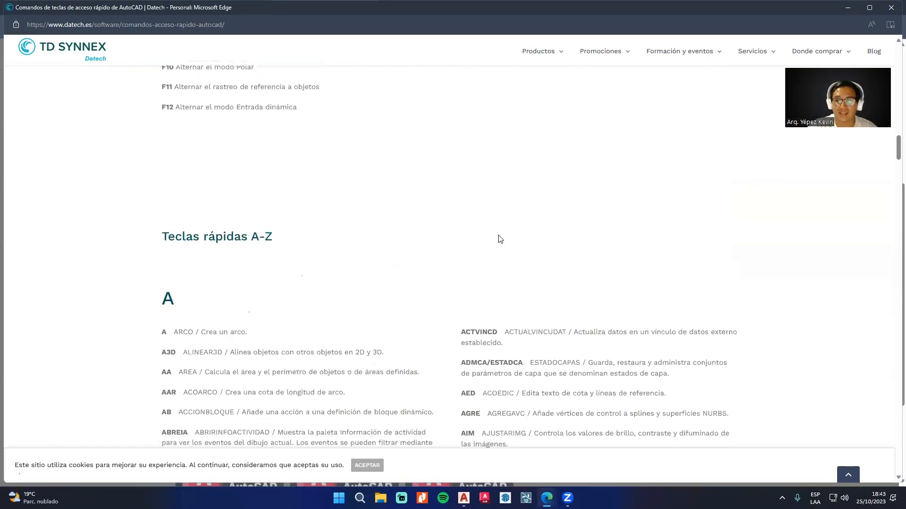
{"action": "scroll", "coordinate": [428, 263], "scroll_direction": "down", "scroll_amount": 12}
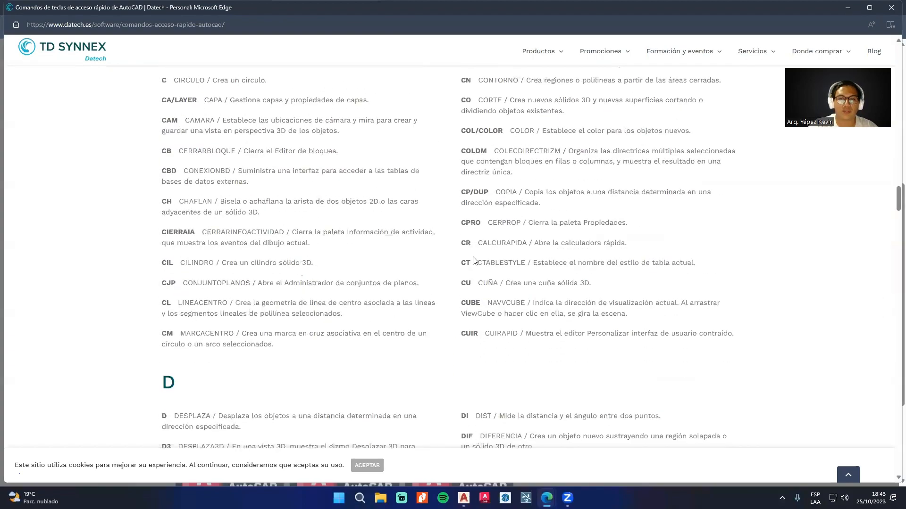
{"action": "scroll", "coordinate": [438, 236], "scroll_direction": "down", "scroll_amount": 20}
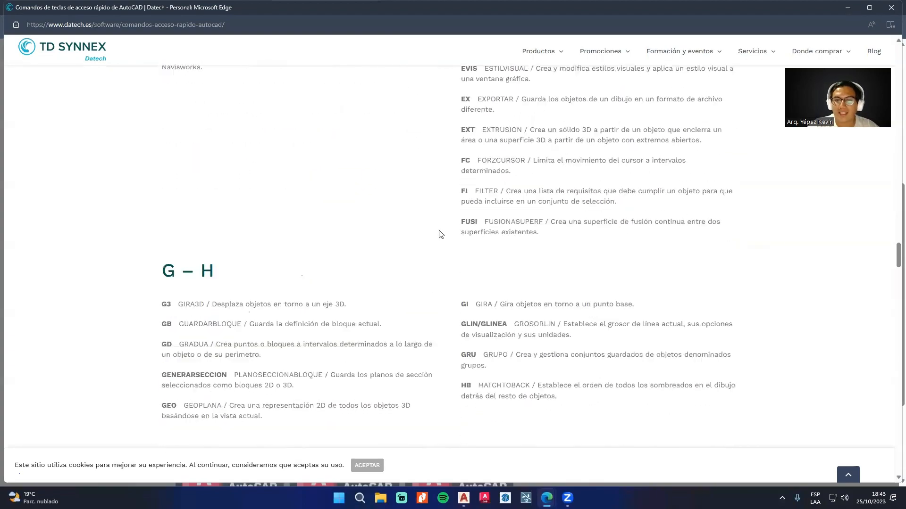
{"action": "scroll", "coordinate": [488, 232], "scroll_direction": "down", "scroll_amount": 10}
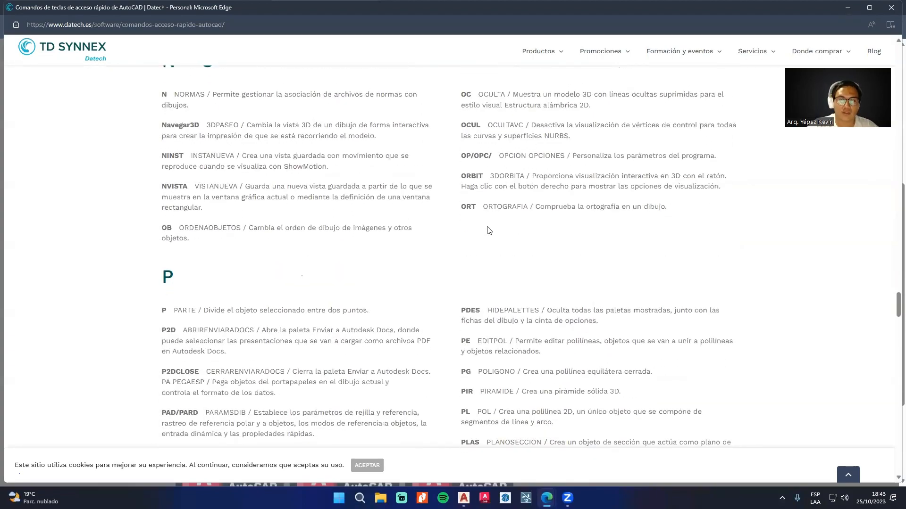
{"action": "scroll", "coordinate": [547, 277], "scroll_direction": "down", "scroll_amount": 3}
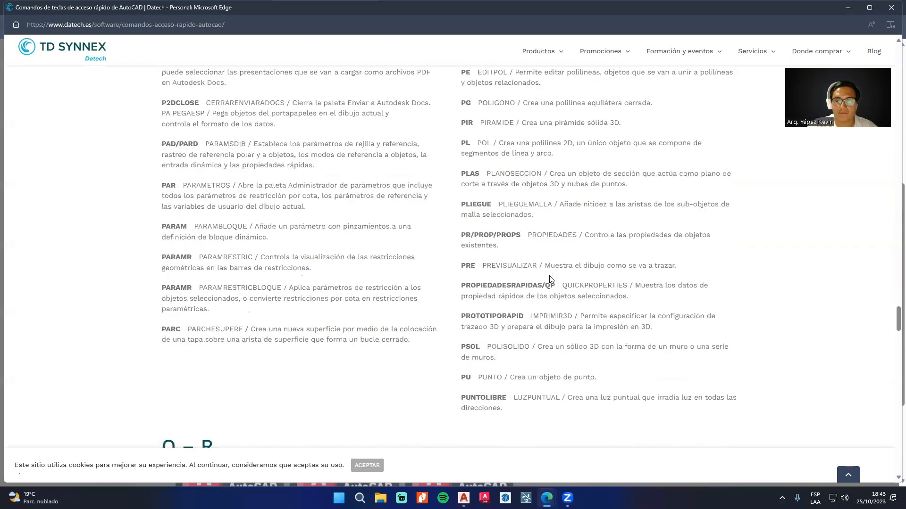
{"action": "double_click", "coordinate": [590, 265]}
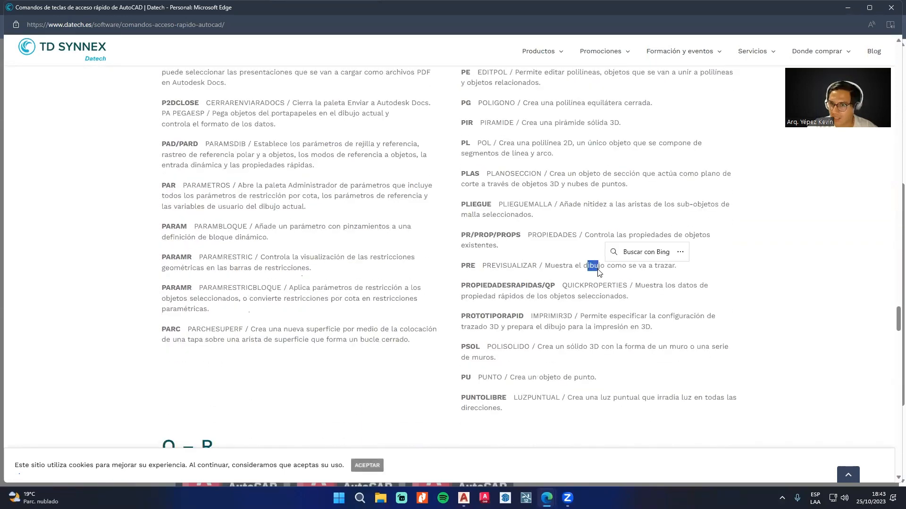
{"action": "left_click", "coordinate": [556, 279]}
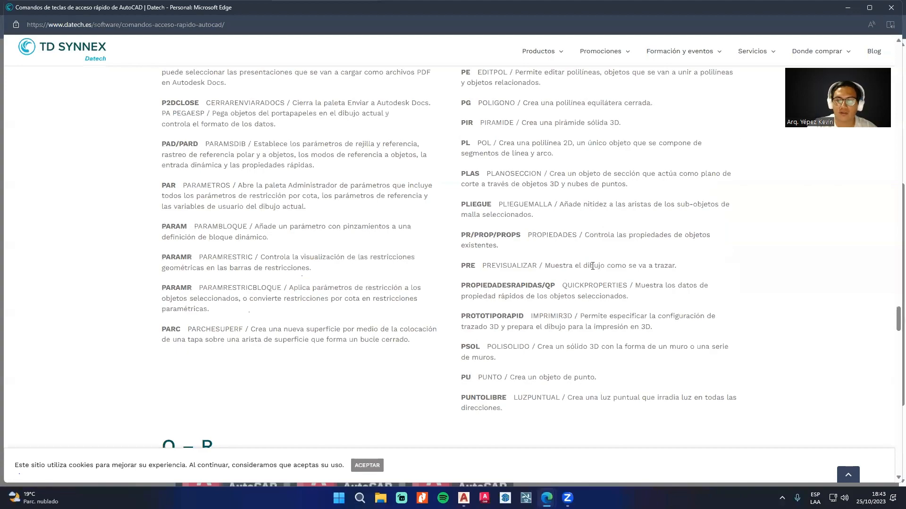
{"action": "scroll", "coordinate": [399, 325], "scroll_direction": "down", "scroll_amount": 5}
{"action": "scroll", "coordinate": [398, 325], "scroll_direction": "down", "scroll_amount": 15}
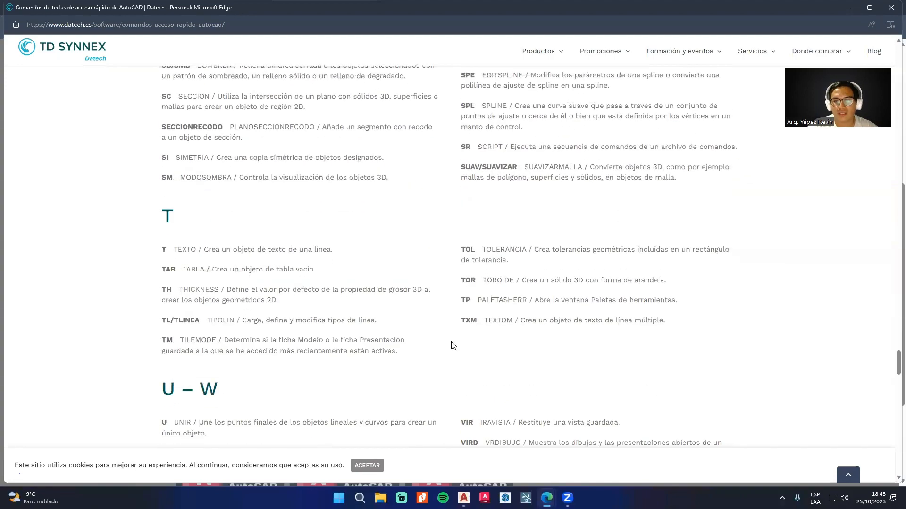
{"action": "scroll", "coordinate": [404, 311], "scroll_direction": "down", "scroll_amount": 3}
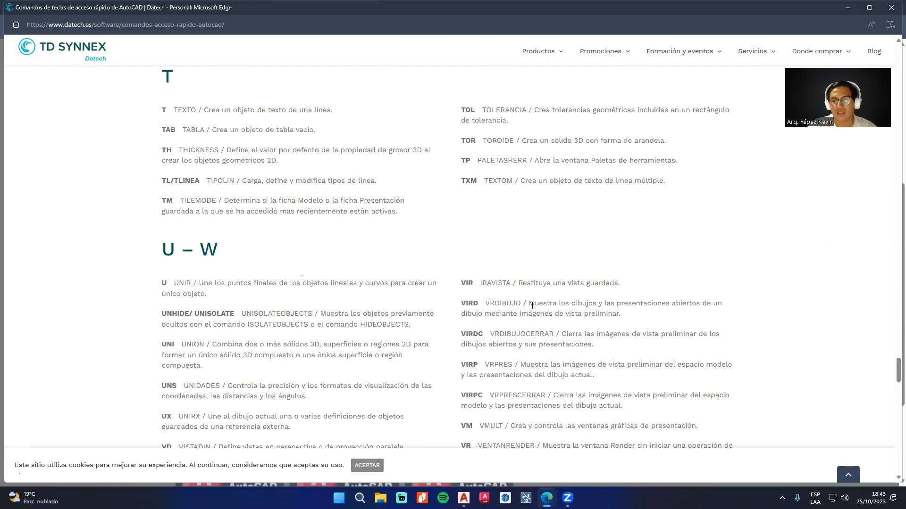
{"action": "scroll", "coordinate": [564, 350], "scroll_direction": "down", "scroll_amount": 4}
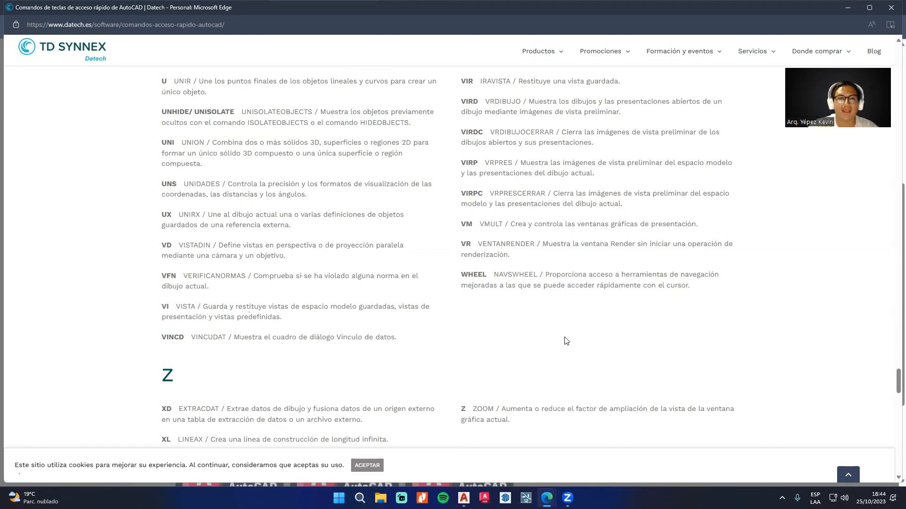
Step: Highlight the U UNIR shortcut in the U – W section of the list, and clear the selection
{"action": "scroll", "coordinate": [510, 333], "scroll_direction": "up", "scroll_amount": 1}
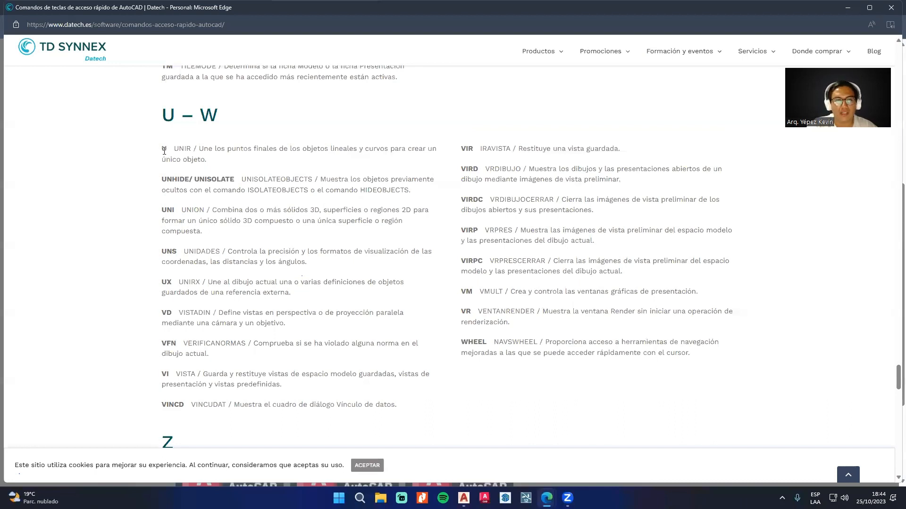
{"action": "left_click_drag", "start_coordinate": [164, 151], "coordinate": [192, 150]}
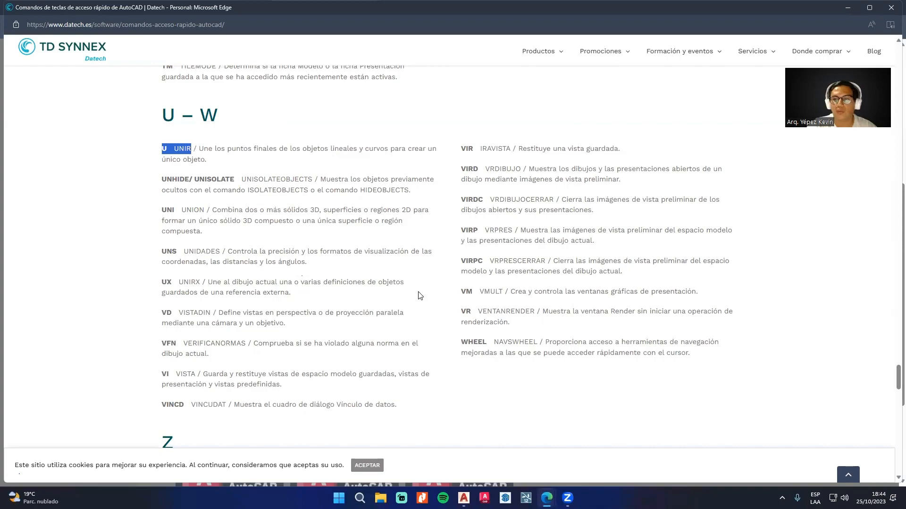
{"action": "left_click", "coordinate": [237, 419]}
Step: Find the L LINEA shortcut in the L – M section of the list, and close the guide window
{"action": "scroll", "coordinate": [284, 383], "scroll_direction": "up", "scroll_amount": 9}
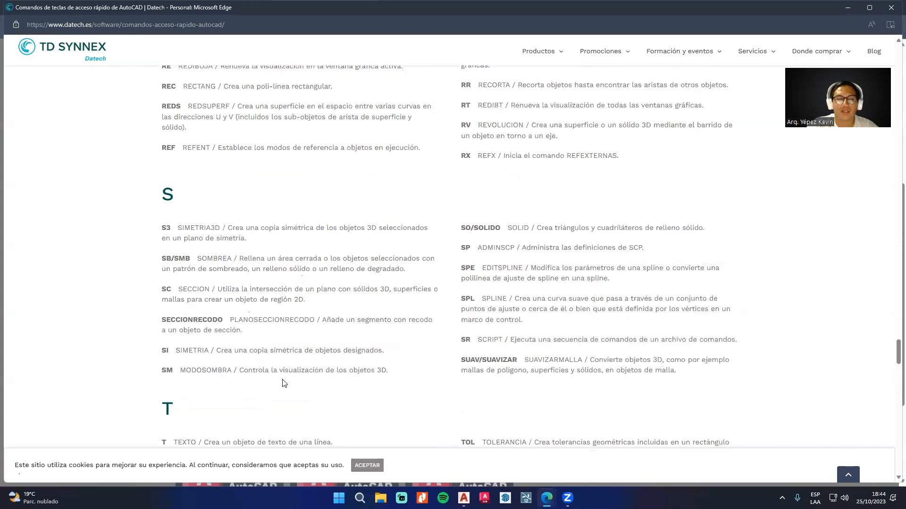
{"action": "scroll", "coordinate": [284, 383], "scroll_direction": "up", "scroll_amount": 15}
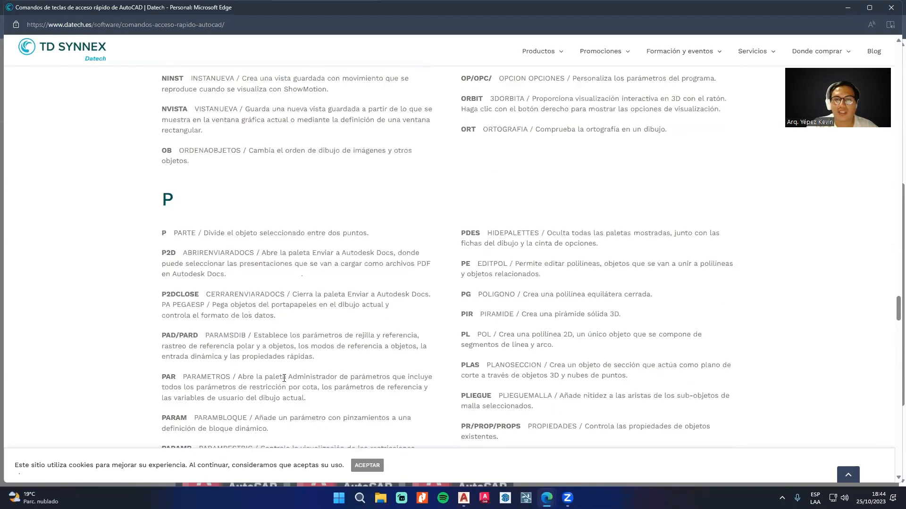
{"action": "scroll", "coordinate": [284, 378], "scroll_direction": "up", "scroll_amount": 3}
{"action": "scroll", "coordinate": [284, 378], "scroll_direction": "up", "scroll_amount": 7}
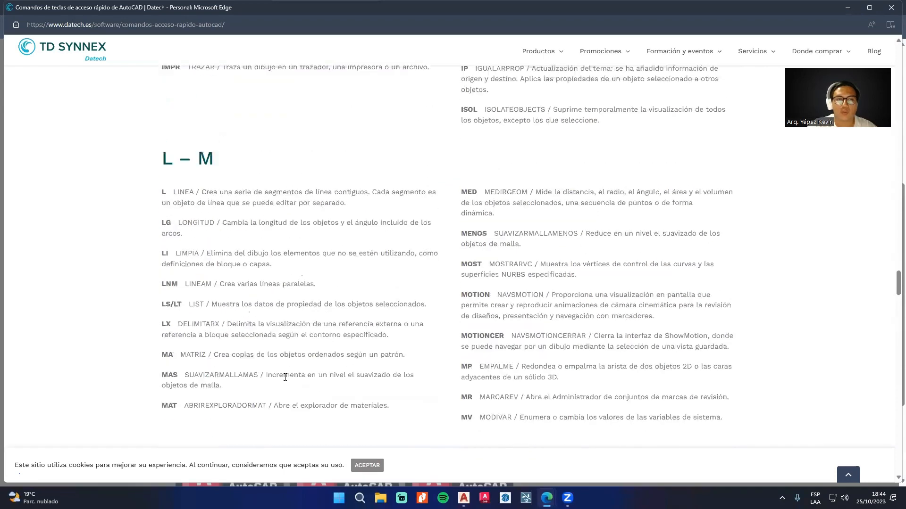
{"action": "left_click_drag", "start_coordinate": [159, 201], "coordinate": [181, 201]}
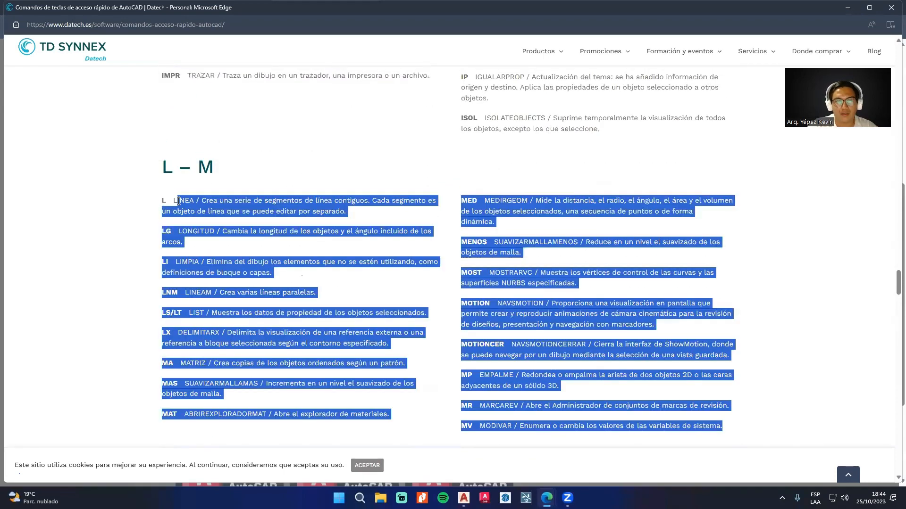
{"action": "left_click", "coordinate": [166, 202]}
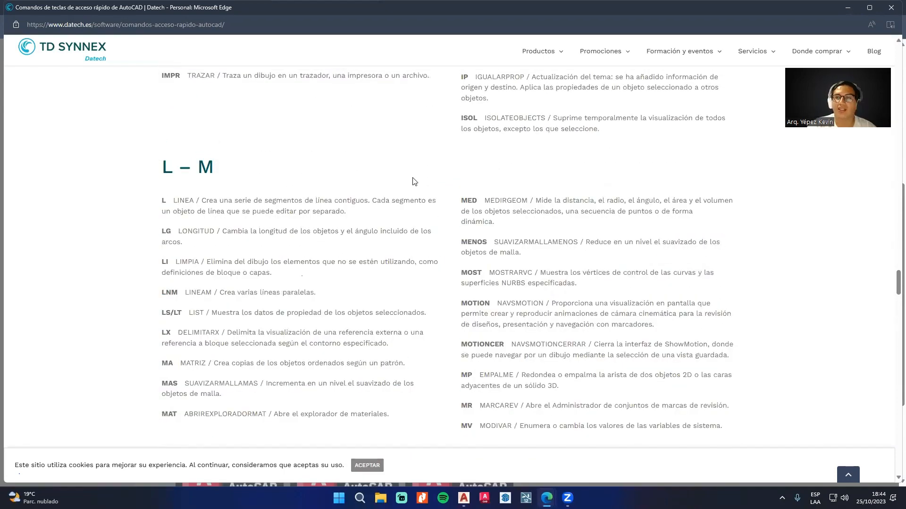
{"action": "left_click", "coordinate": [891, 7]}
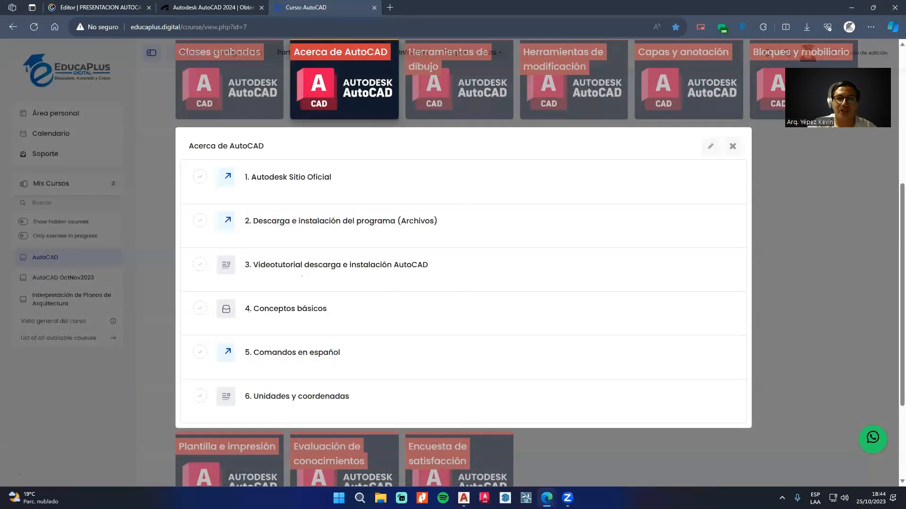
Step: Switch to AutoCAD and examine the empty drawing area of Dibujo4 around the coordinate origin at different magnifications
{"action": "left_click", "coordinate": [464, 498]}
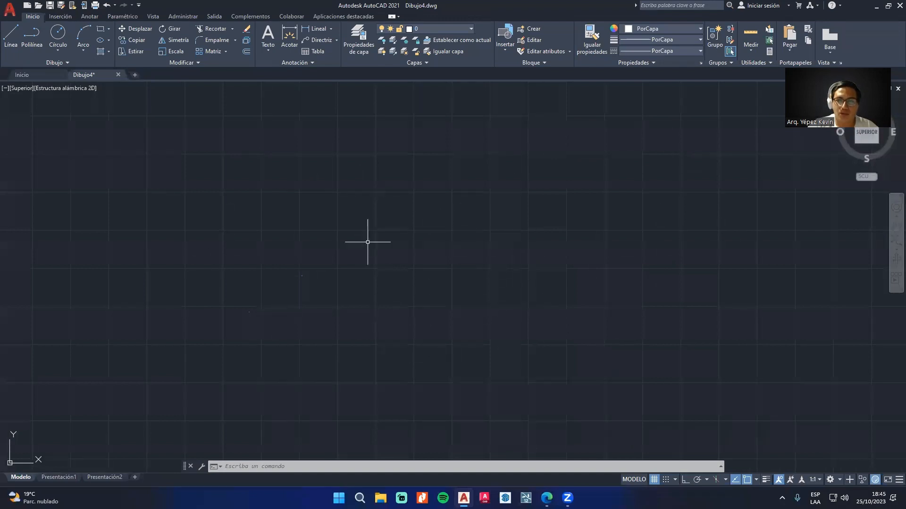
{"action": "scroll", "coordinate": [349, 314], "scroll_direction": "up", "scroll_amount": 2}
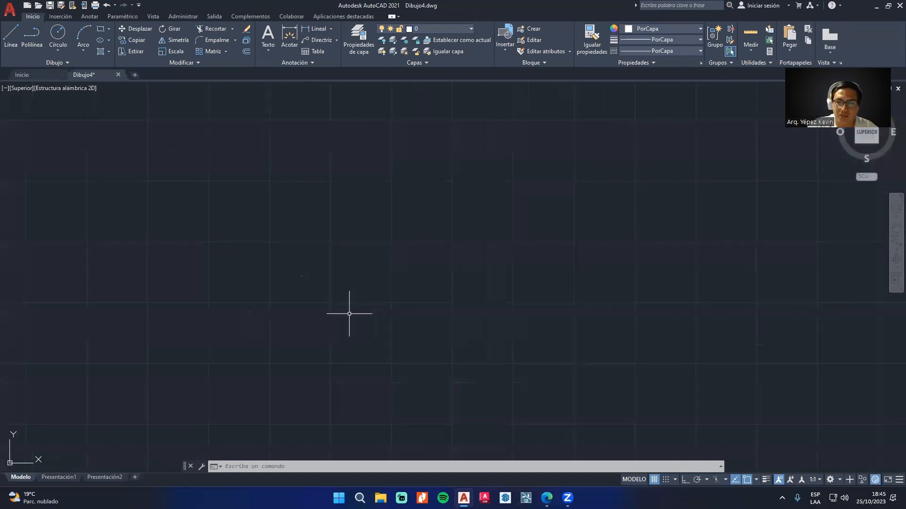
{"action": "scroll", "coordinate": [349, 314], "scroll_direction": "up", "scroll_amount": 2}
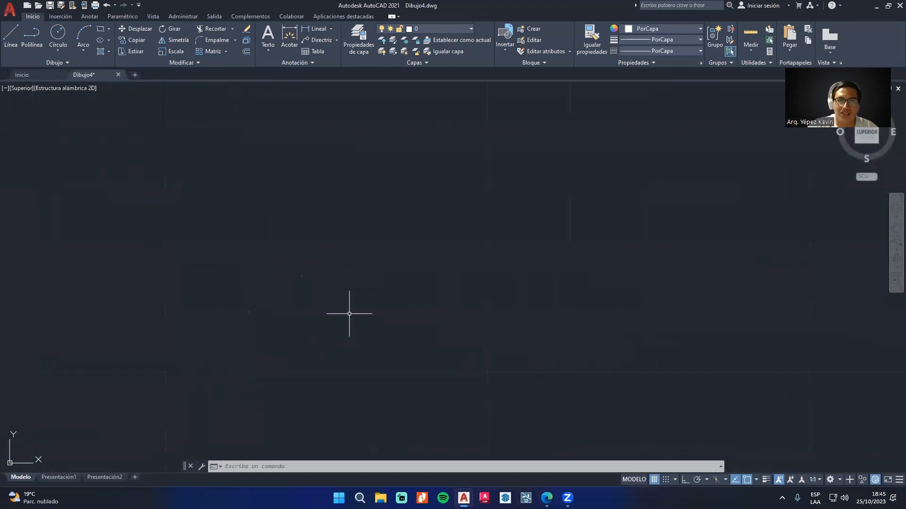
{"action": "scroll", "coordinate": [349, 313], "scroll_direction": "up", "scroll_amount": 3}
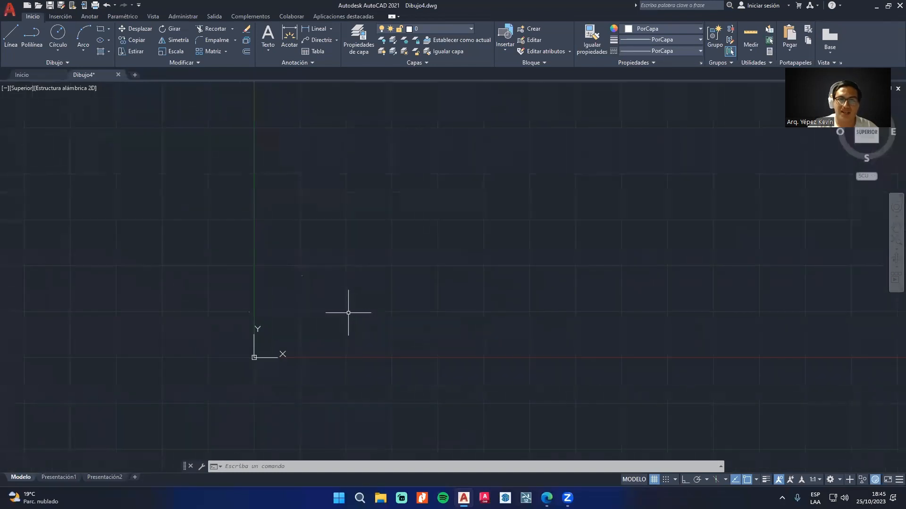
{"action": "scroll", "coordinate": [348, 312], "scroll_direction": "up", "scroll_amount": 4}
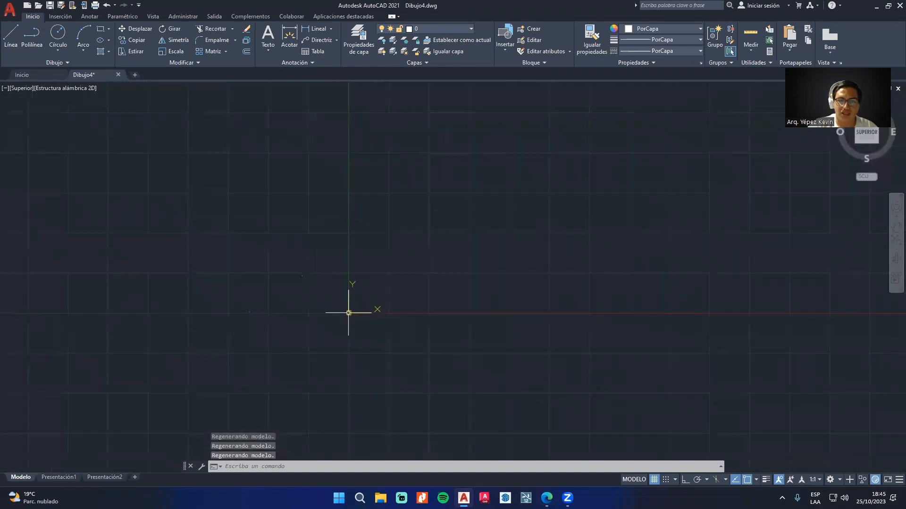
{"action": "scroll", "coordinate": [348, 313], "scroll_direction": "up", "scroll_amount": 1}
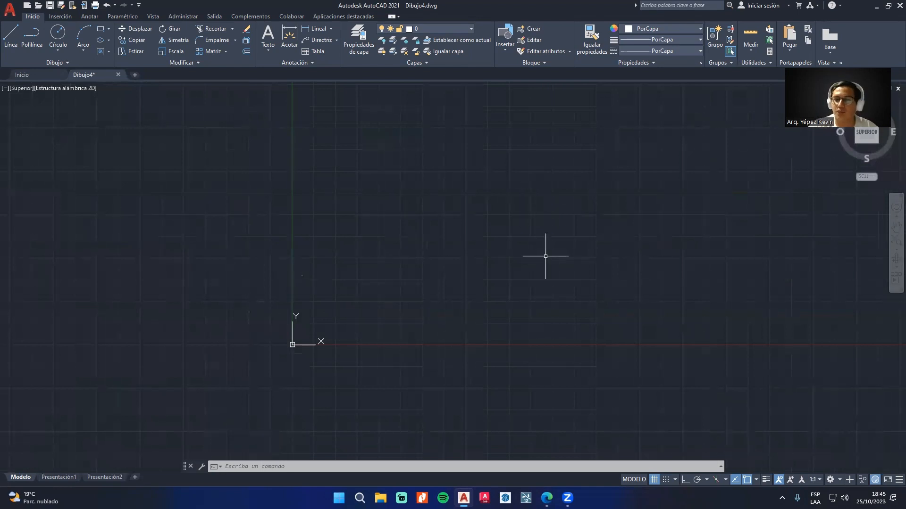
{"action": "middle_click_drag", "start_coordinate": [310, 344], "coordinate": [375, 353]}
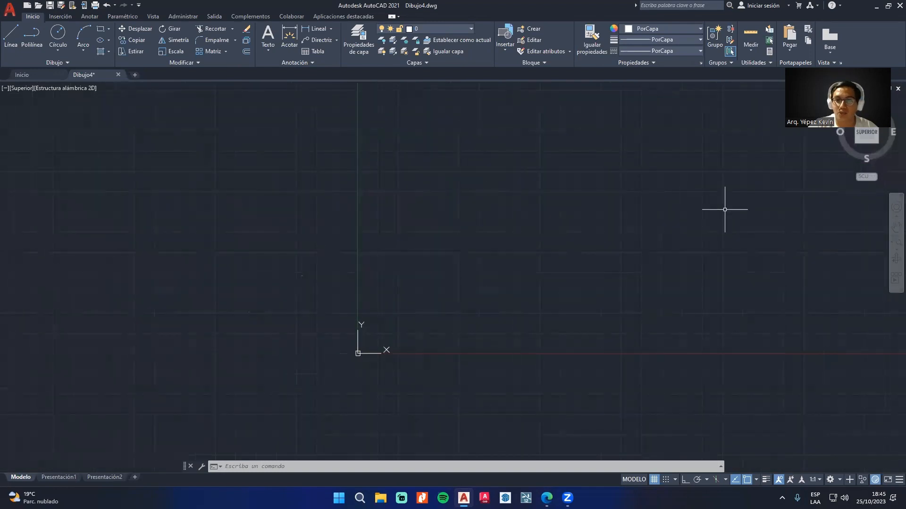
{"action": "scroll", "coordinate": [385, 354], "scroll_direction": "up", "scroll_amount": 9}
{"action": "scroll", "coordinate": [186, 324], "scroll_direction": "up", "scroll_amount": 2}
{"action": "middle_click_drag", "start_coordinate": [172, 325], "coordinate": [424, 322]}
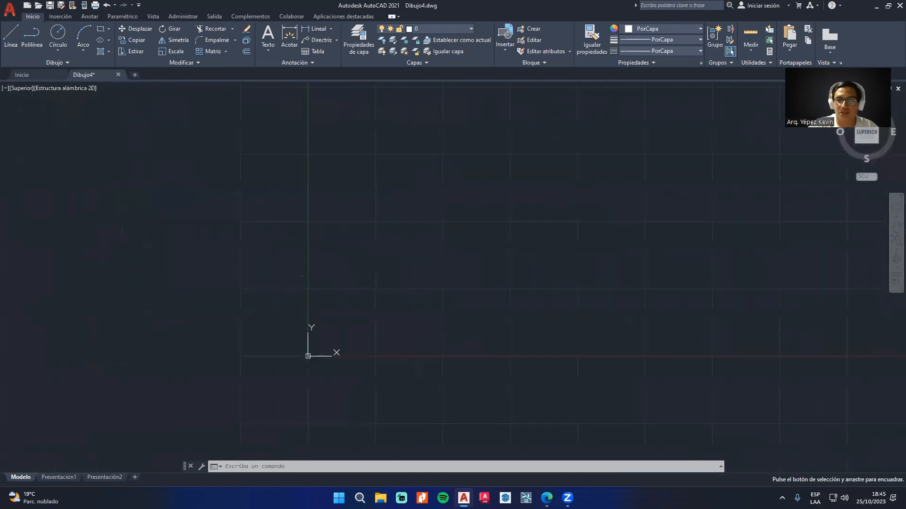
{"action": "scroll", "coordinate": [398, 324], "scroll_direction": "down", "scroll_amount": 4}
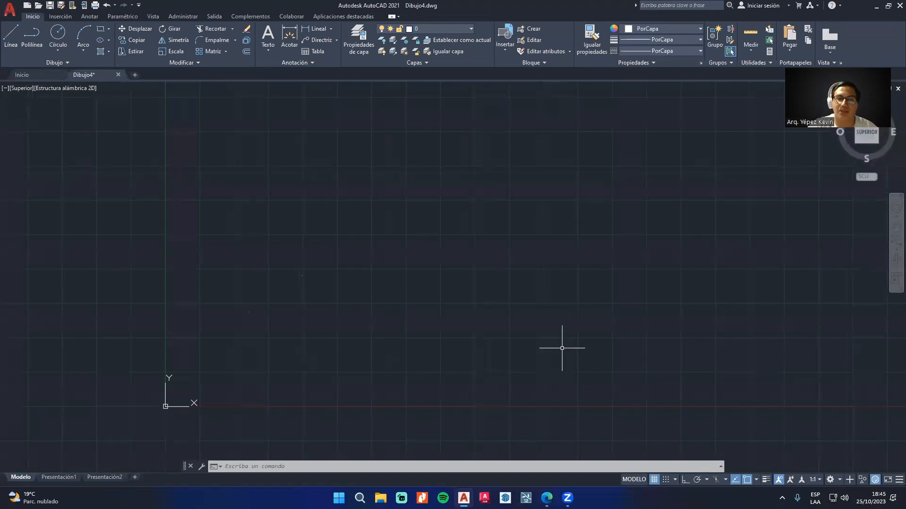
{"action": "scroll", "coordinate": [206, 406], "scroll_direction": "up", "scroll_amount": 4}
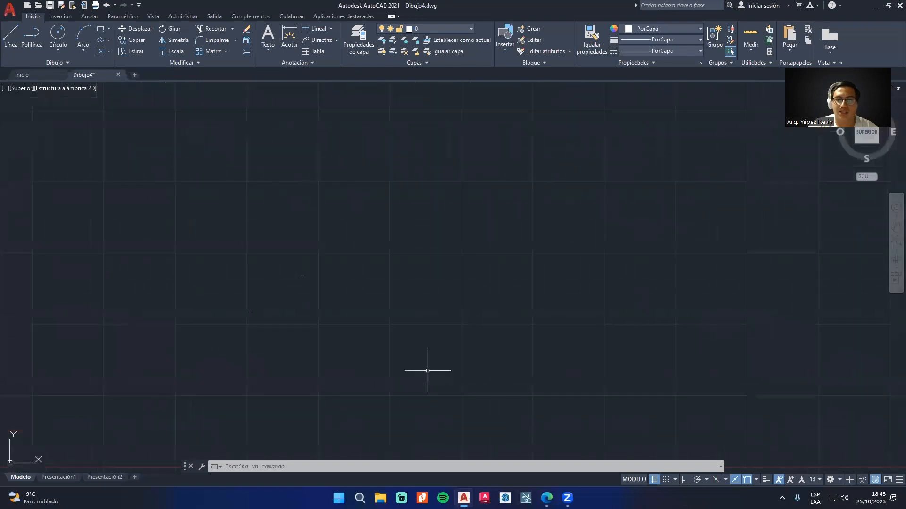
{"action": "scroll", "coordinate": [428, 370], "scroll_direction": "up", "scroll_amount": 2}
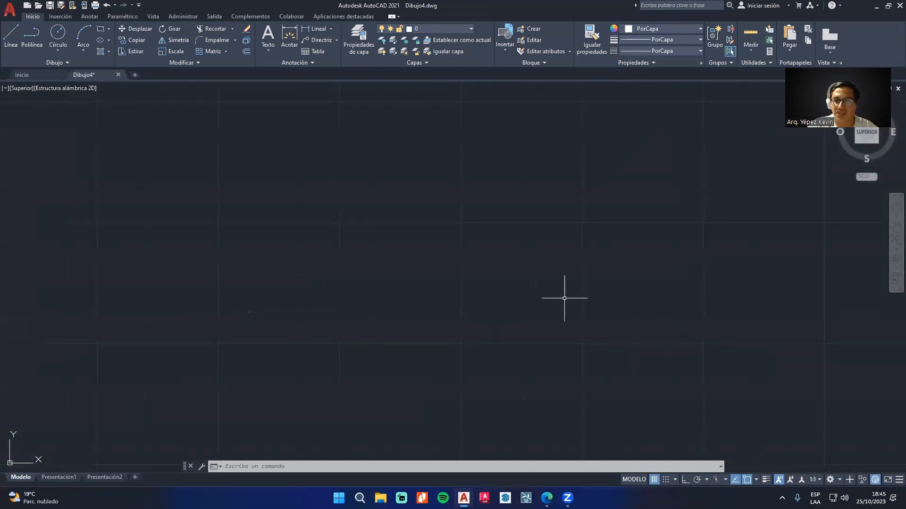
{"action": "scroll", "coordinate": [570, 298], "scroll_direction": "down", "scroll_amount": 2}
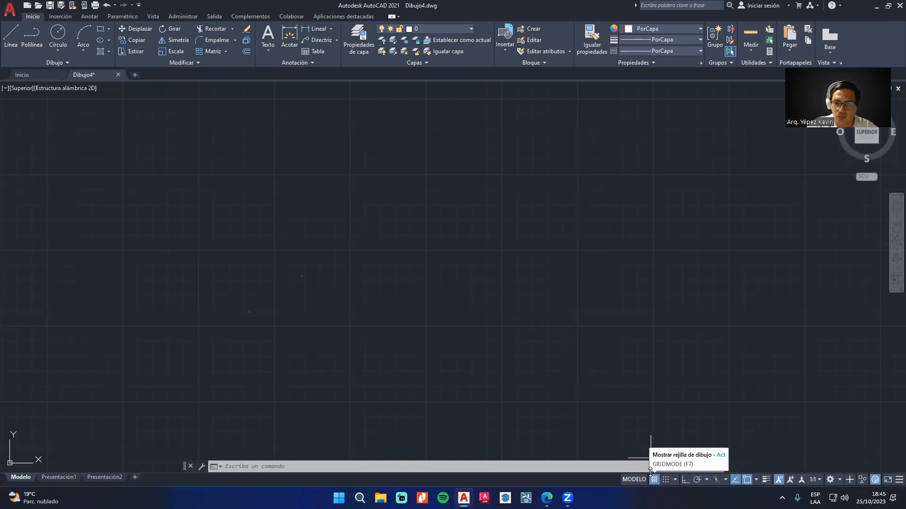
Step: Toggle the drawing grid off and on several times, ending with it on
{"action": "left_click", "coordinate": [651, 474]}
{"action": "key", "text": "F7"}
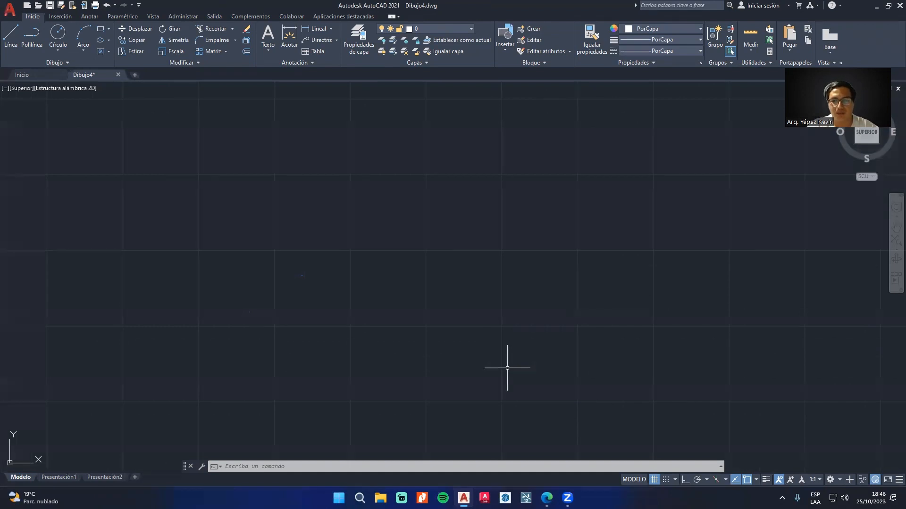
{"action": "key", "text": "F7"}
{"action": "key", "text": "F7"}
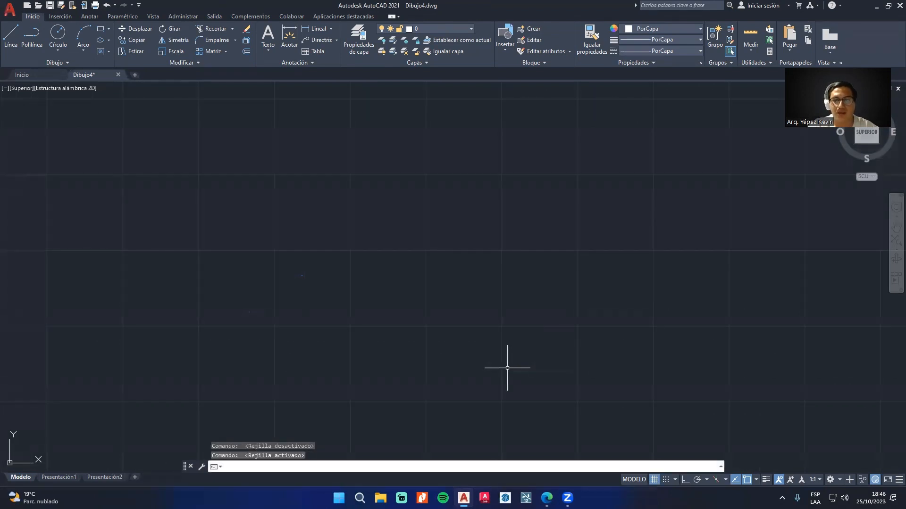
{"action": "key", "text": "F7"}
{"action": "key", "text": "F7"}
{"action": "key", "text": "F7"}
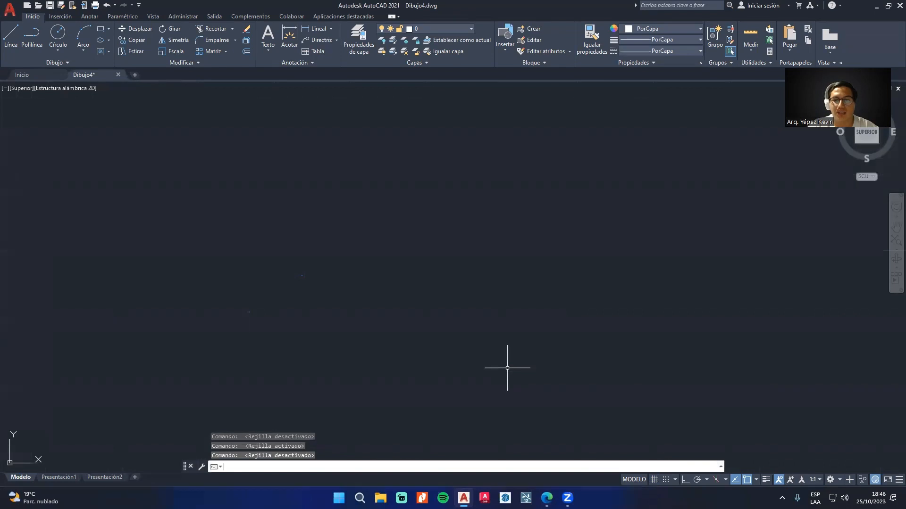
{"action": "key", "text": "F7"}
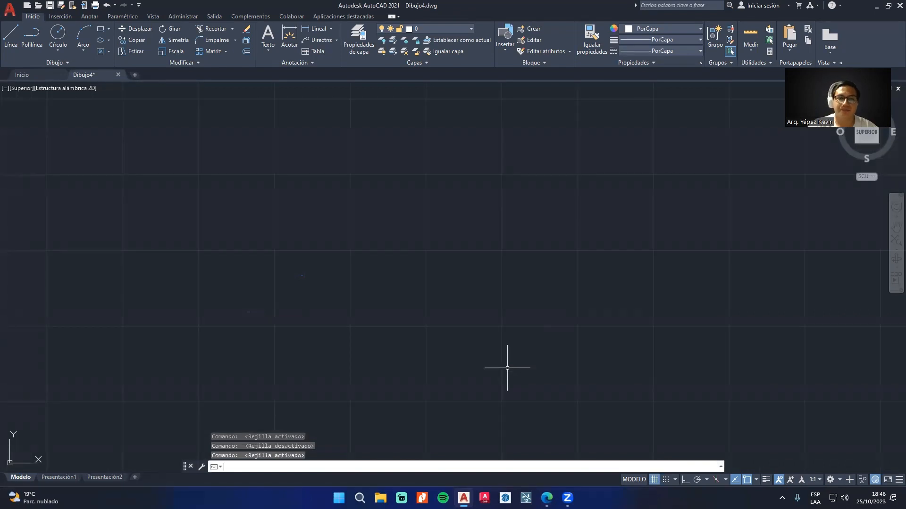
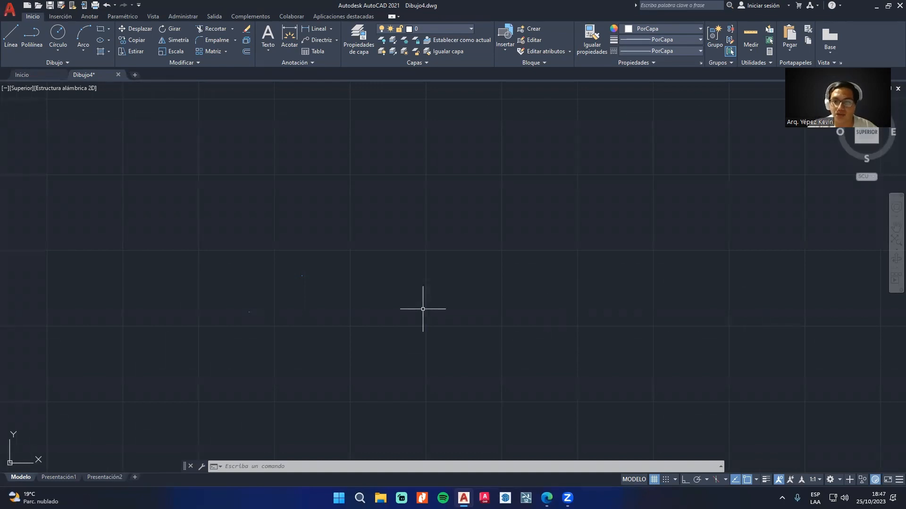
Step: Turn on Ortho mode while previewing a line, cancel the line, and toggle Ortho off and on, ending with it on
{"action": "left_click", "coordinate": [17, 45]}
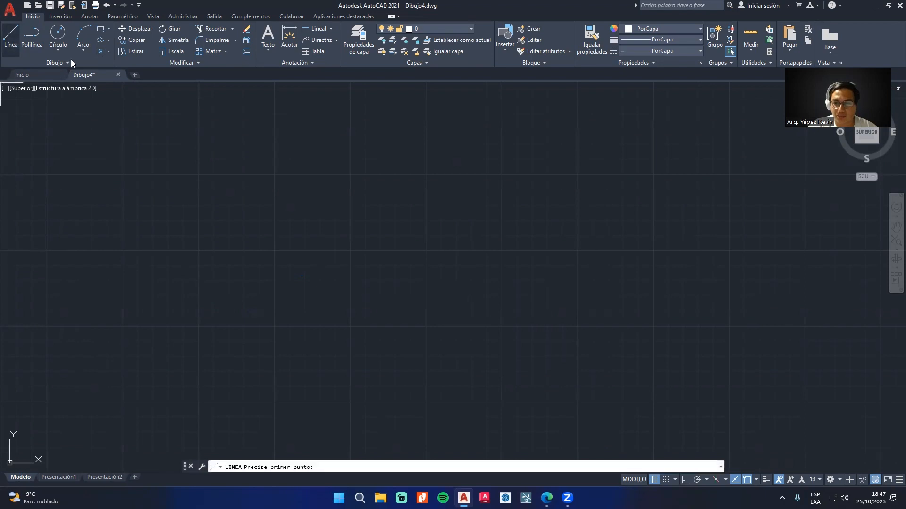
{"action": "left_click", "coordinate": [358, 330]}
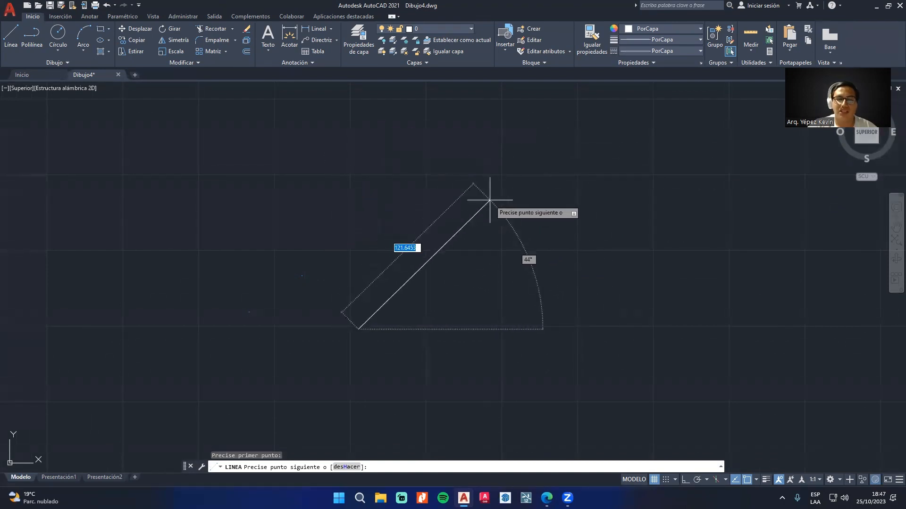
{"action": "key", "text": "F8"}
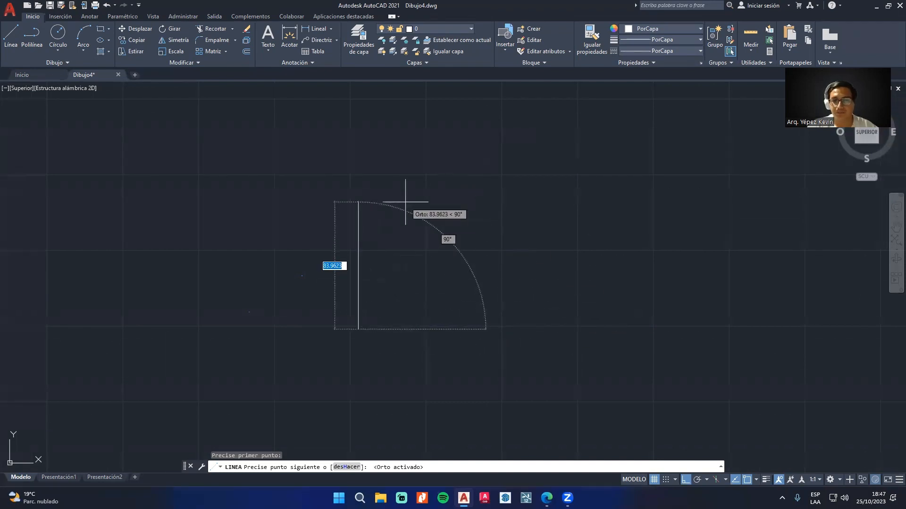
{"action": "key", "text": "Escape"}
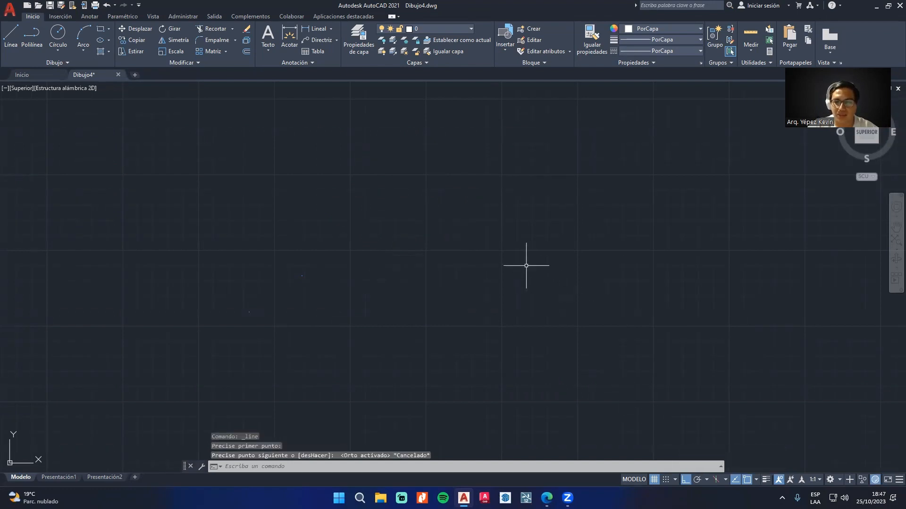
{"action": "key", "text": "F8"}
{"action": "key", "text": "F8"}
{"action": "key", "text": "F8"}
{"action": "key", "text": "F8"}
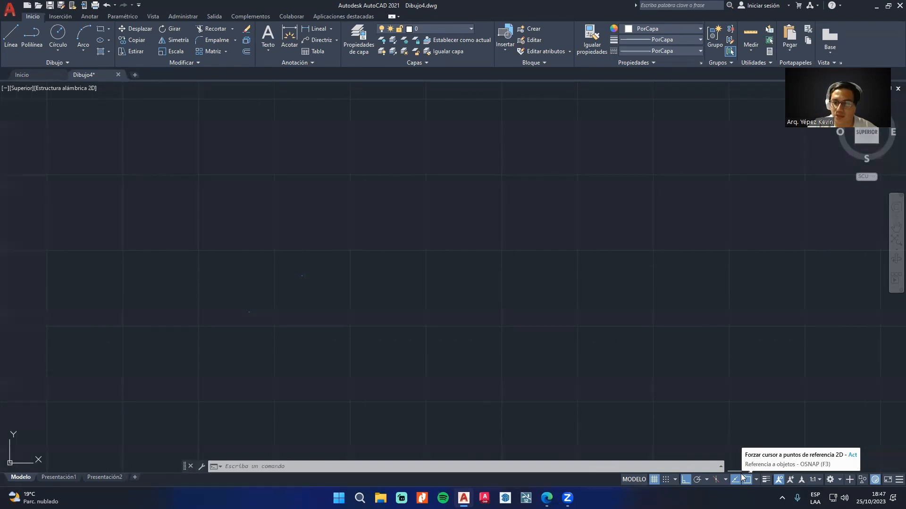
Step: Review the list of 2D object snap modes and the list of tools available for the status bar
{"action": "right_click", "coordinate": [741, 477]}
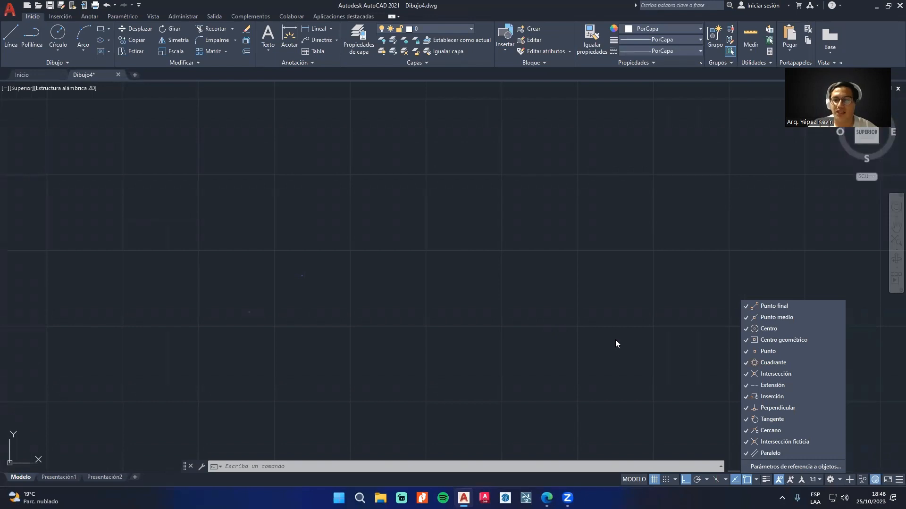
{"action": "left_click", "coordinate": [661, 337]}
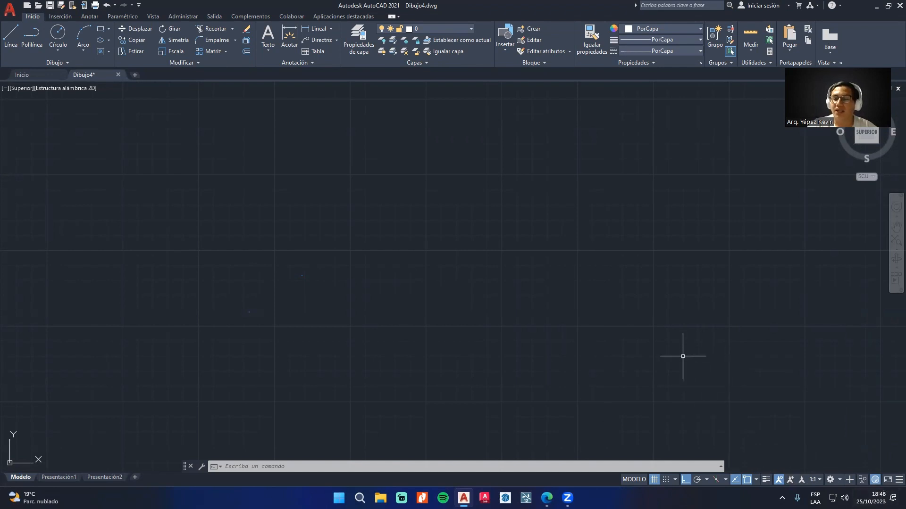
{"action": "left_click", "coordinate": [892, 482]}
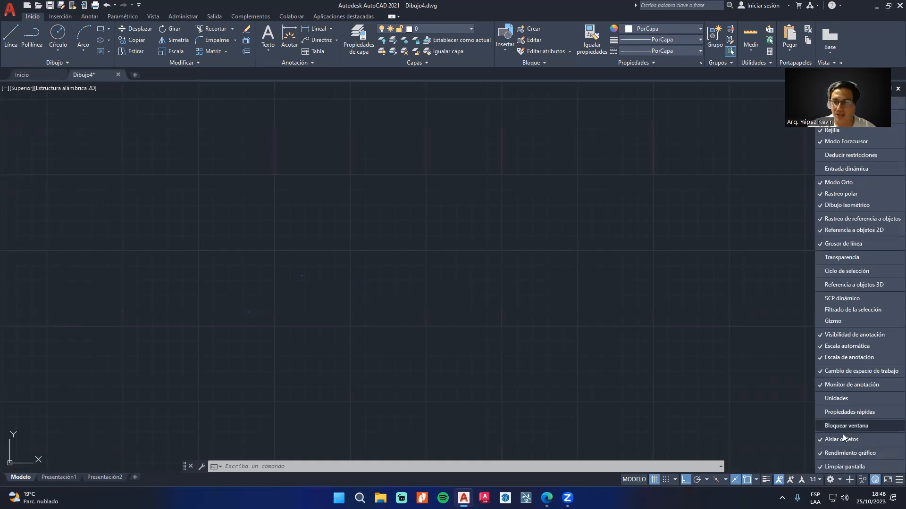
{"action": "left_click", "coordinate": [650, 395]}
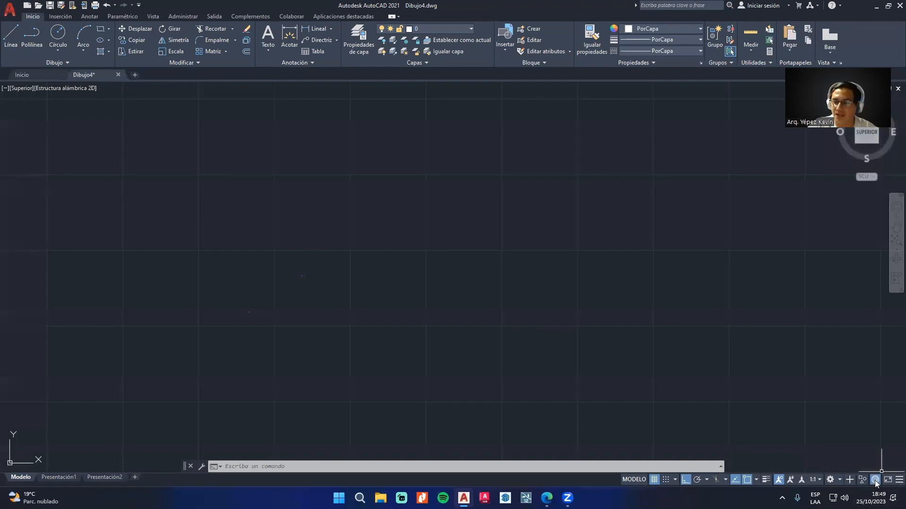
Step: Turn on lineweight display and draw a single horizontal line across the middle of the drawing area
{"action": "left_click", "coordinate": [767, 479]}
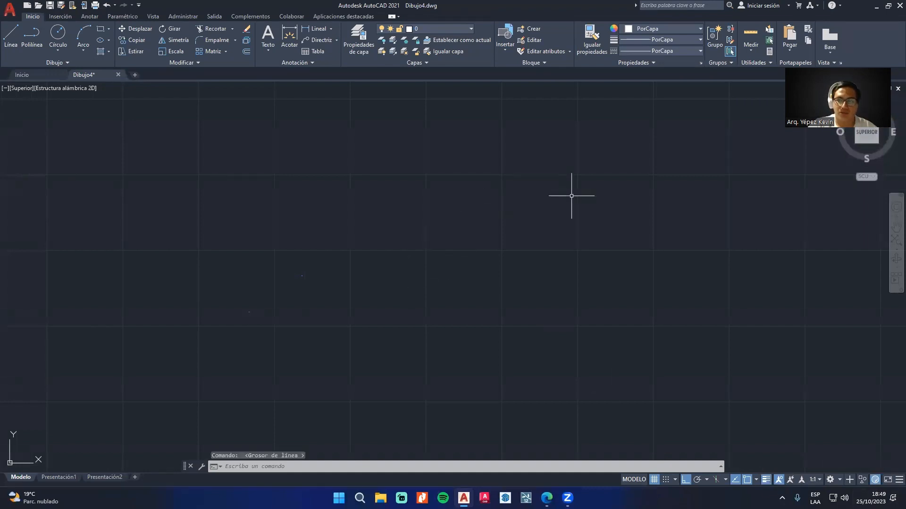
{"action": "left_click", "coordinate": [203, 257]}
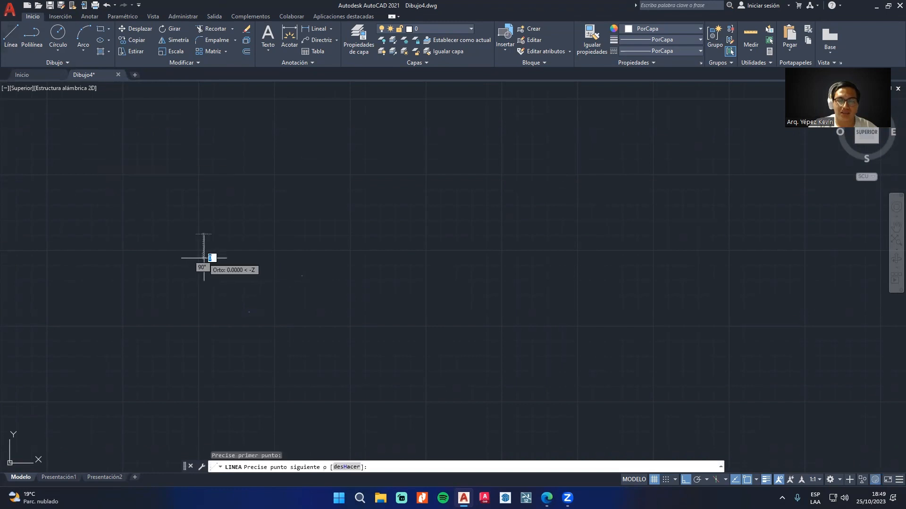
{"action": "left_click", "coordinate": [437, 271]}
{"action": "key", "text": "Escape"}
Step: Copy the horizontal line and paste a duplicate slightly below it, shifted to the right
{"action": "left_click", "coordinate": [307, 257]}
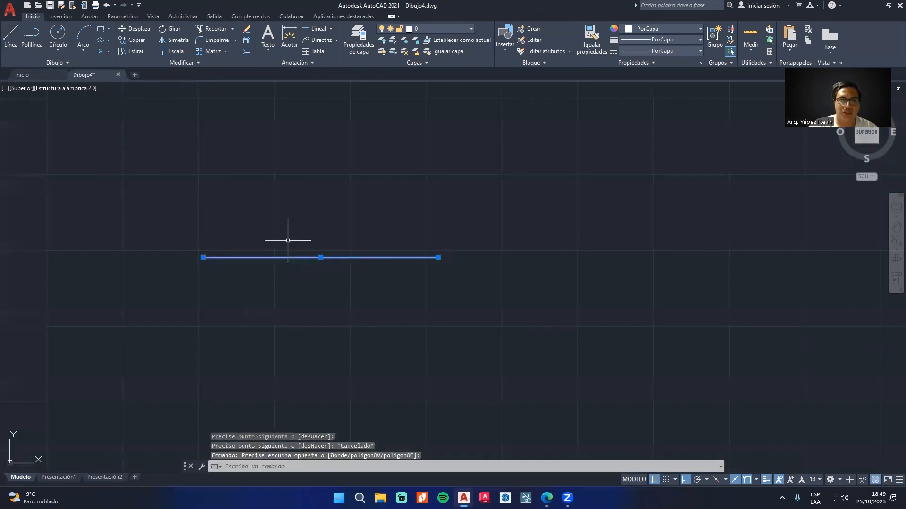
{"action": "key", "text": "ctrl+c"}
{"action": "key", "text": "ctrl+v"}
{"action": "left_click", "coordinate": [250, 302]}
{"action": "key", "text": "Escape"}
Step: Assign a much heavier lineweight to the lower pasted line and clear the selection
{"action": "left_click", "coordinate": [370, 304]}
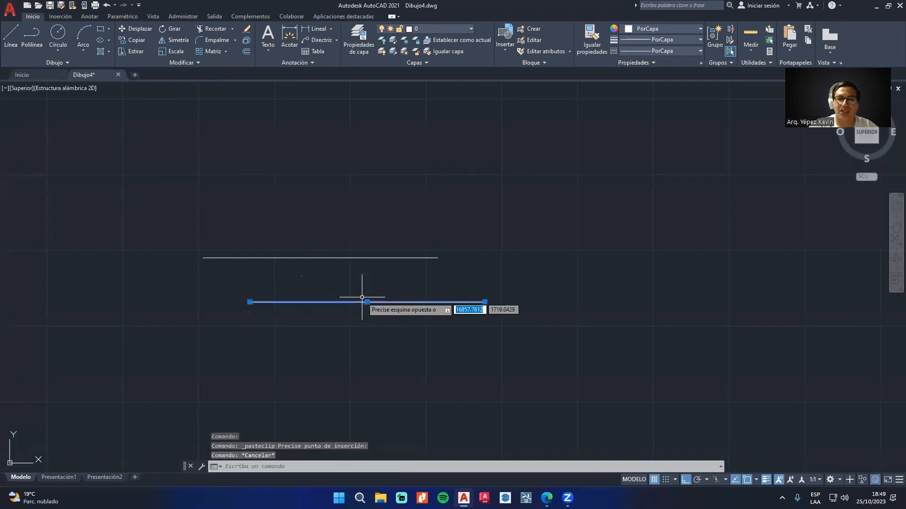
{"action": "left_click", "coordinate": [363, 300]}
{"action": "left_click", "coordinate": [636, 29]}
{"action": "left_click", "coordinate": [645, 43]}
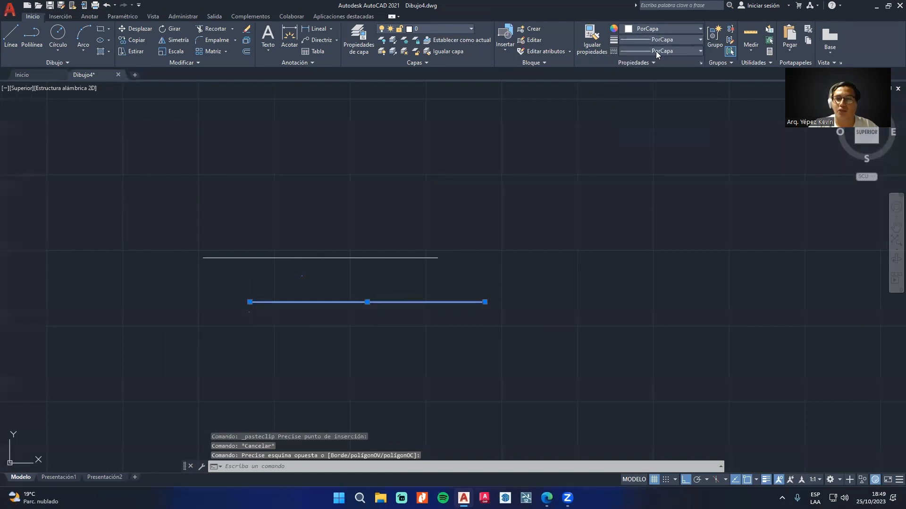
{"action": "left_click", "coordinate": [658, 42]}
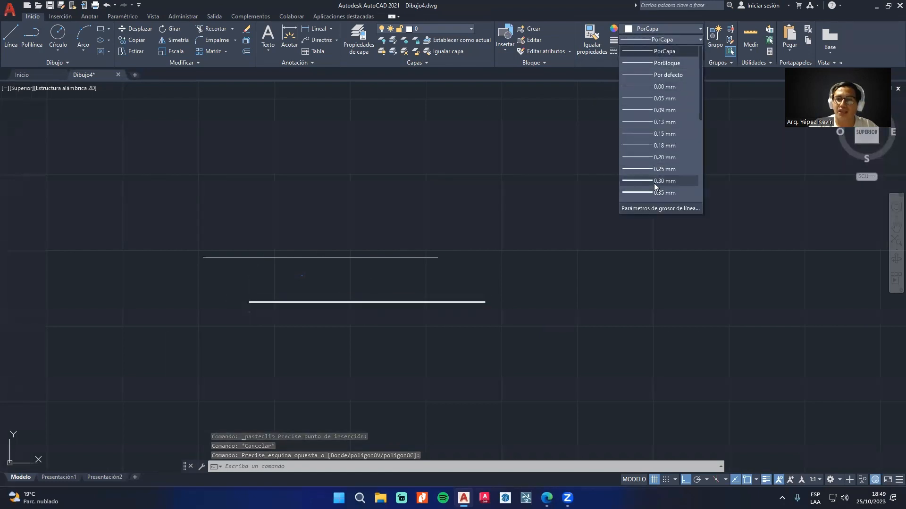
{"action": "left_click", "coordinate": [657, 170]}
{"action": "key", "text": "Escape"}
{"action": "key", "text": "Escape"}
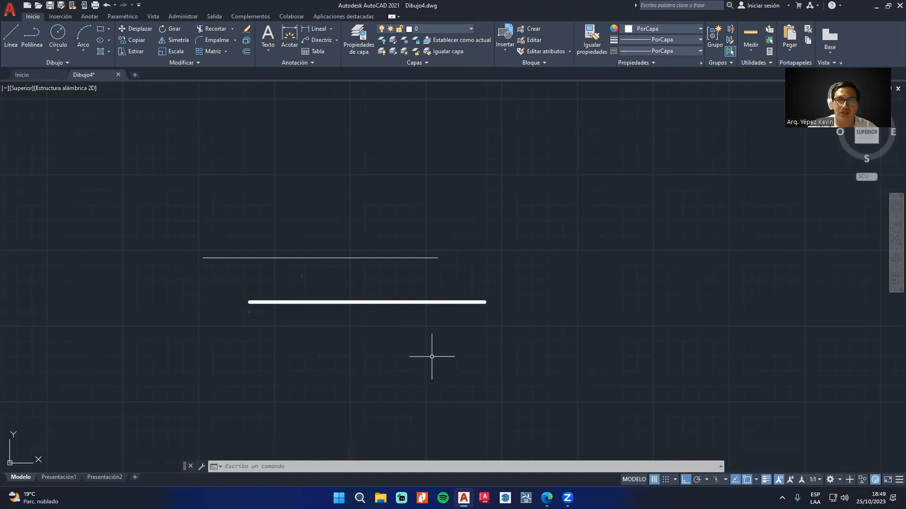
Step: Select both the thin and the thick horizontal lines with a crossing window and delete them
{"action": "left_click", "coordinate": [532, 340]}
{"action": "left_click", "coordinate": [393, 243]}
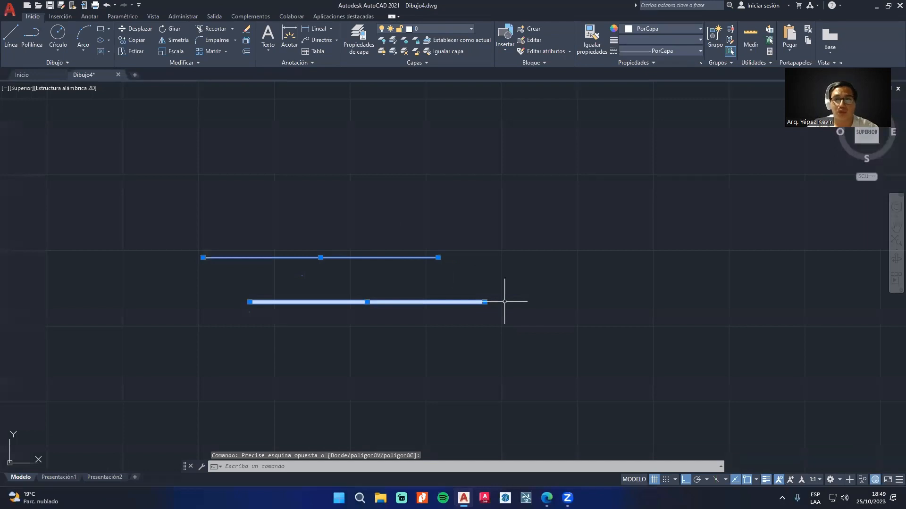
{"action": "key", "text": "Delete"}
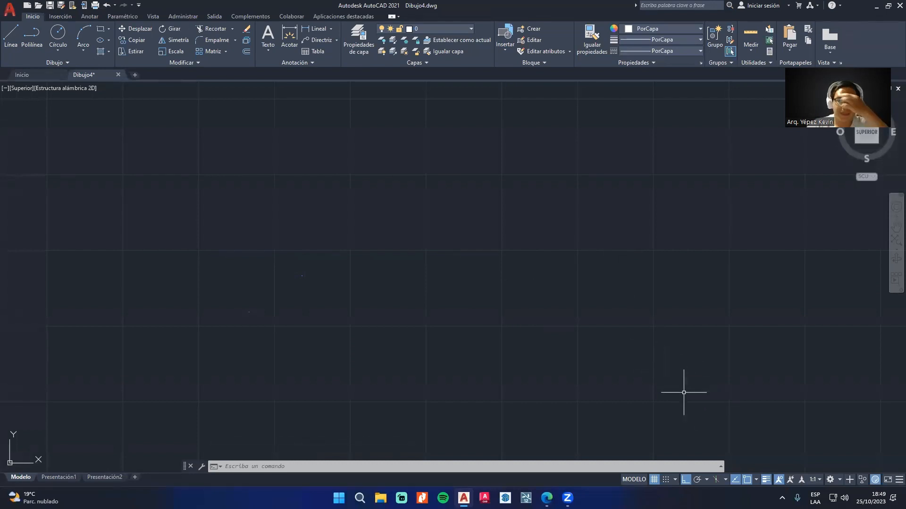
Step: Open the Rendimiento gráfico settings and review the hardware acceleration and 2D display mode options, keeping Modo avanzado
{"action": "right_click", "coordinate": [874, 480]}
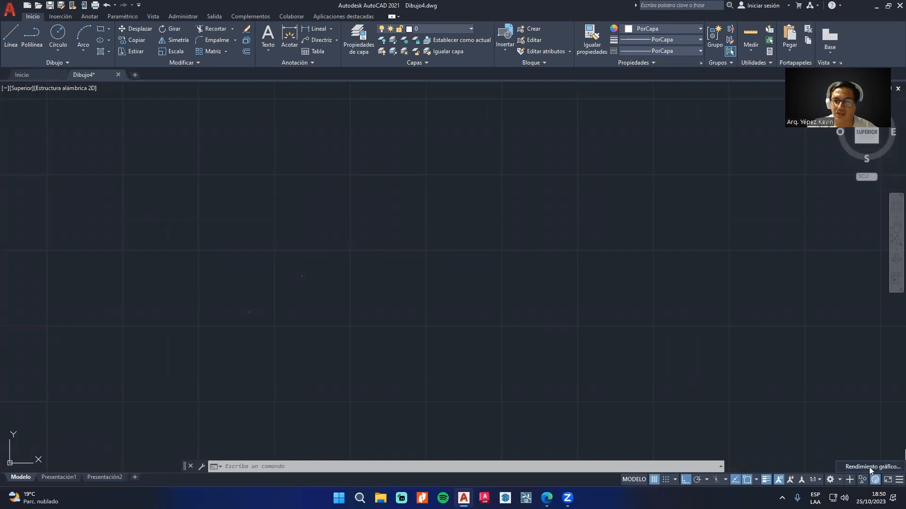
{"action": "left_click", "coordinate": [869, 467]}
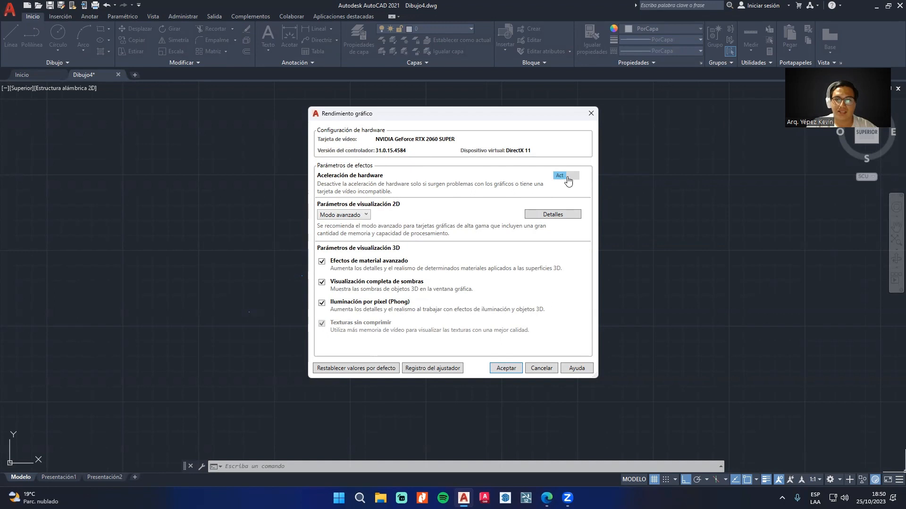
{"action": "left_click", "coordinate": [362, 216]}
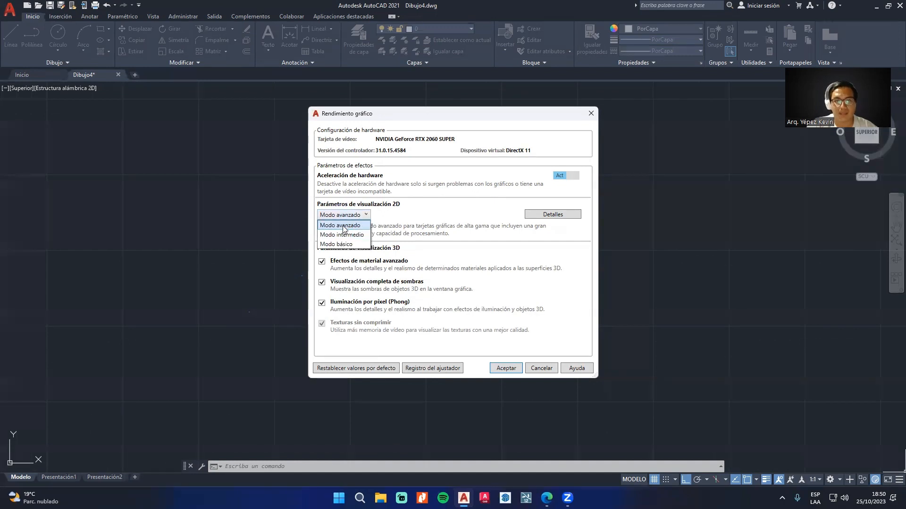
{"action": "left_click", "coordinate": [418, 221]}
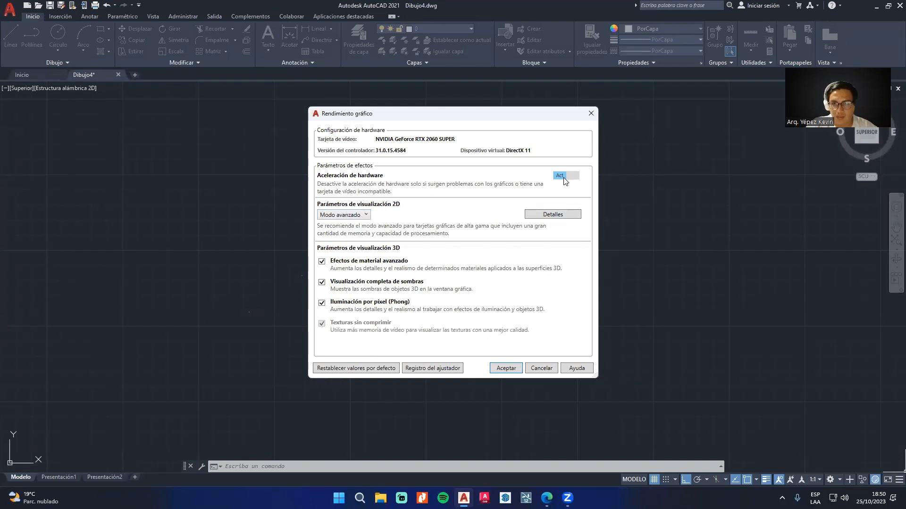
{"action": "left_click", "coordinate": [354, 215]}
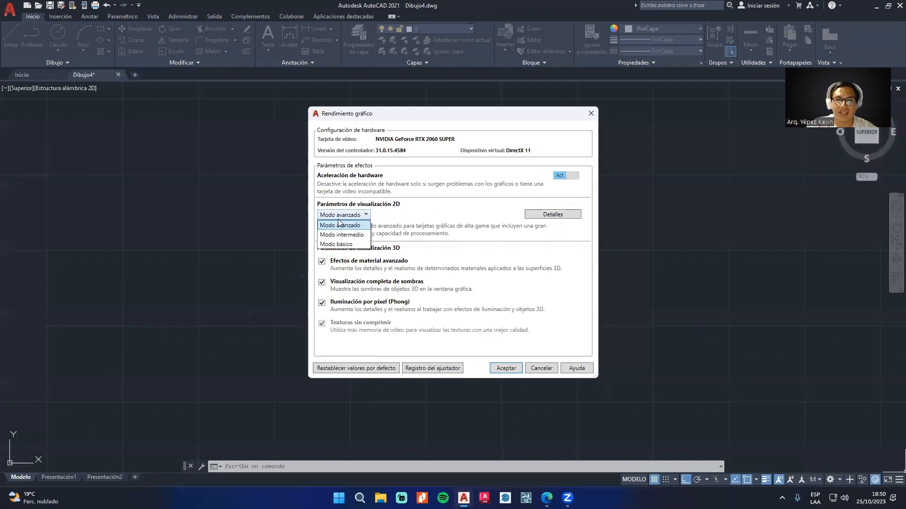
{"action": "left_click", "coordinate": [420, 220]}
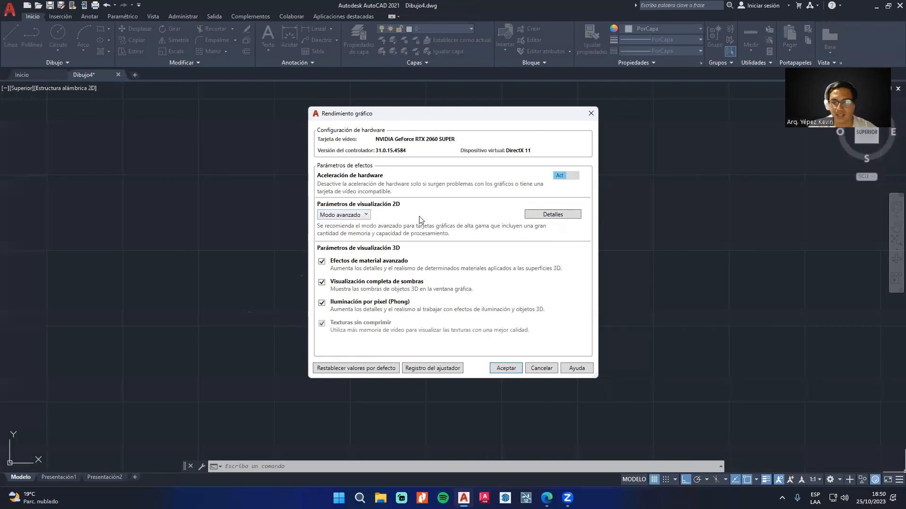
{"action": "left_click", "coordinate": [337, 216]}
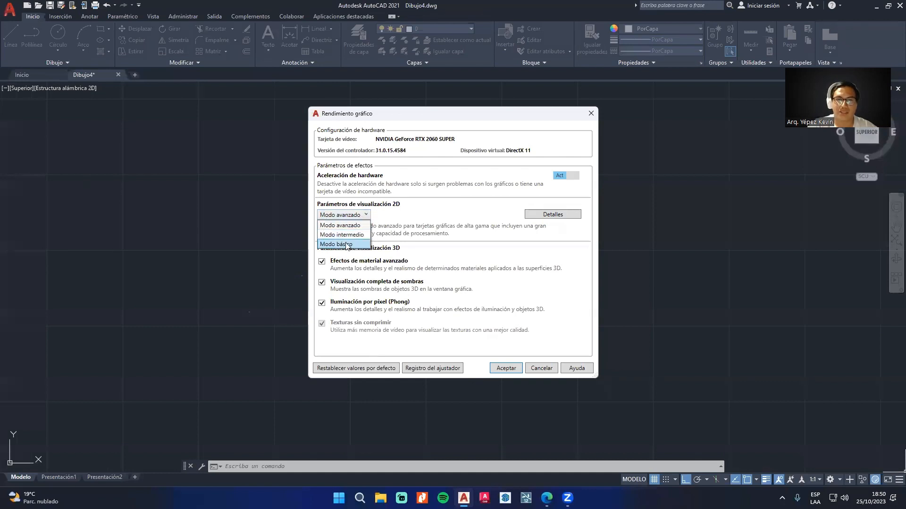
{"action": "left_click", "coordinate": [423, 218]}
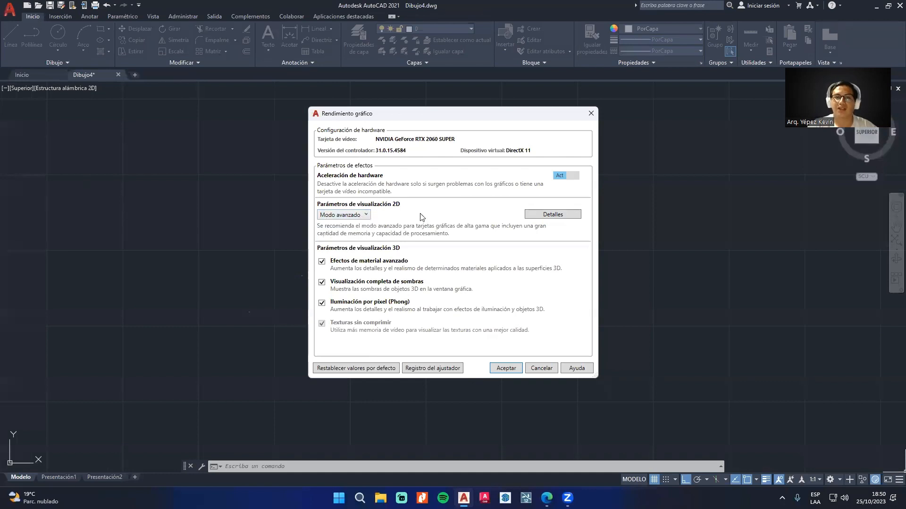
Step: Close the Rendimiento gráfico dialog and look through the Presentación1 and Presentación2 layouts
{"action": "left_click", "coordinate": [590, 114]}
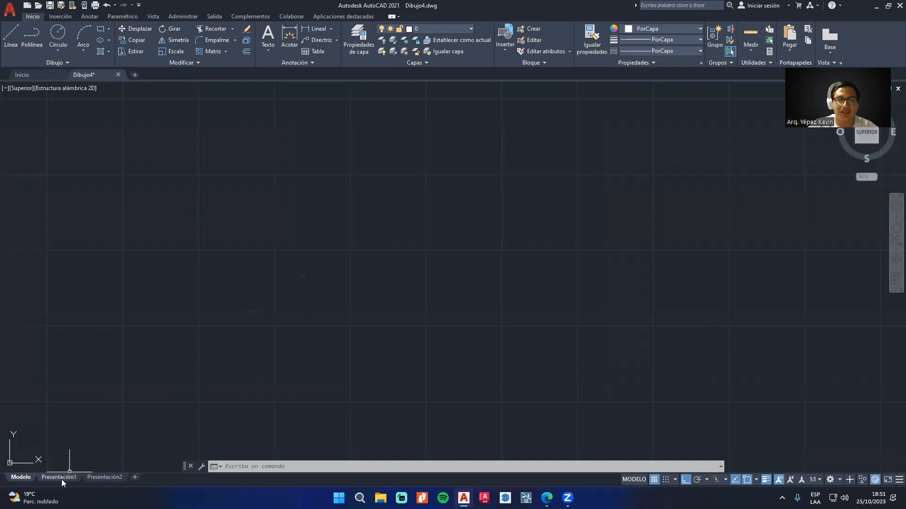
{"action": "mouse_move", "coordinate": [72, 478]}
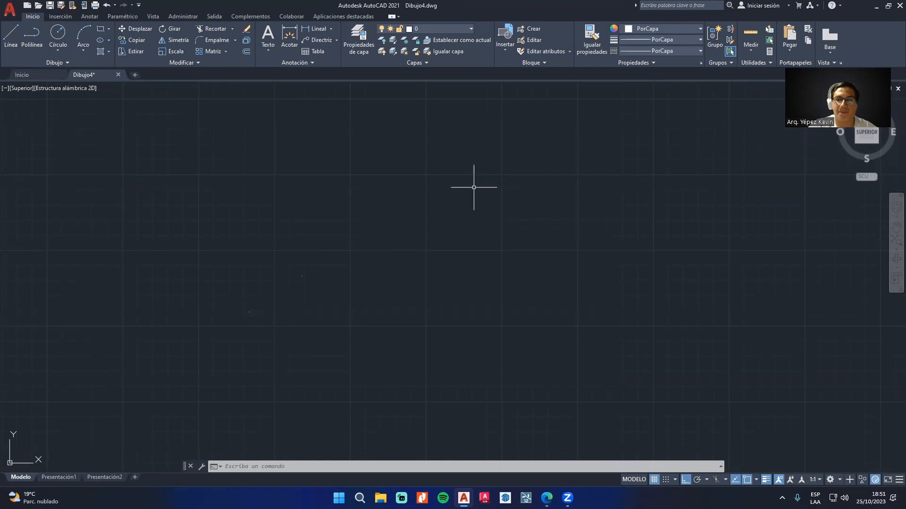
{"action": "left_click", "coordinate": [66, 478]}
{"action": "left_click", "coordinate": [95, 476]}
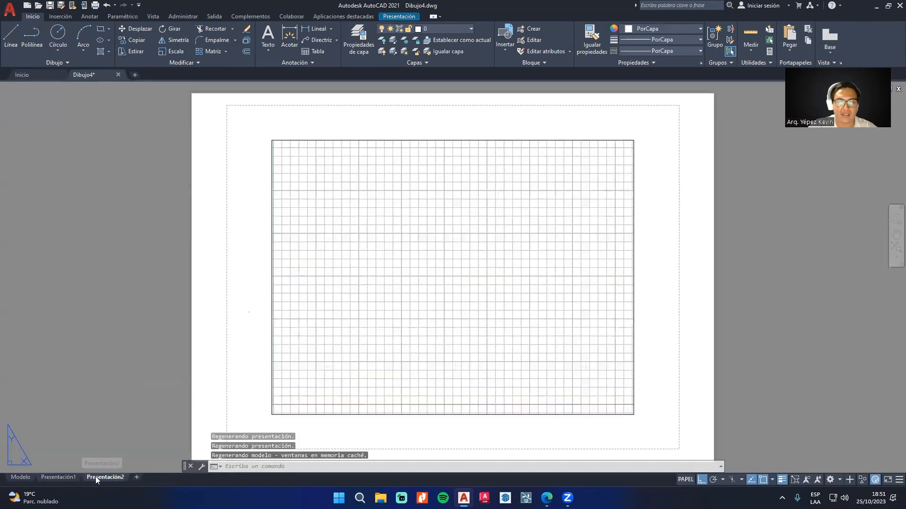
{"action": "left_click", "coordinate": [70, 477]}
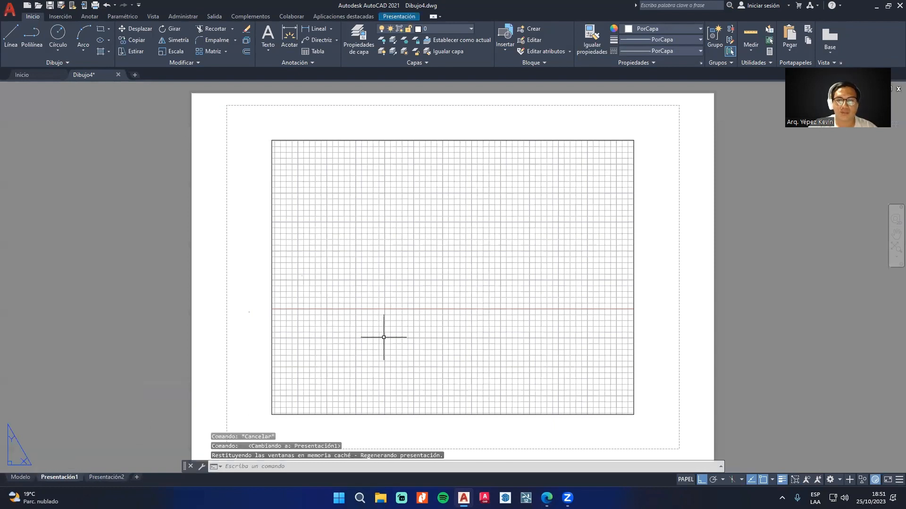
Step: Examine the whole sheet in Presentación1, compare it with Presentación2 and return to the Modelo space
{"action": "scroll", "coordinate": [389, 161], "scroll_direction": "down", "scroll_amount": 1}
{"action": "middle_click_drag", "start_coordinate": [639, 192], "coordinate": [576, 256]}
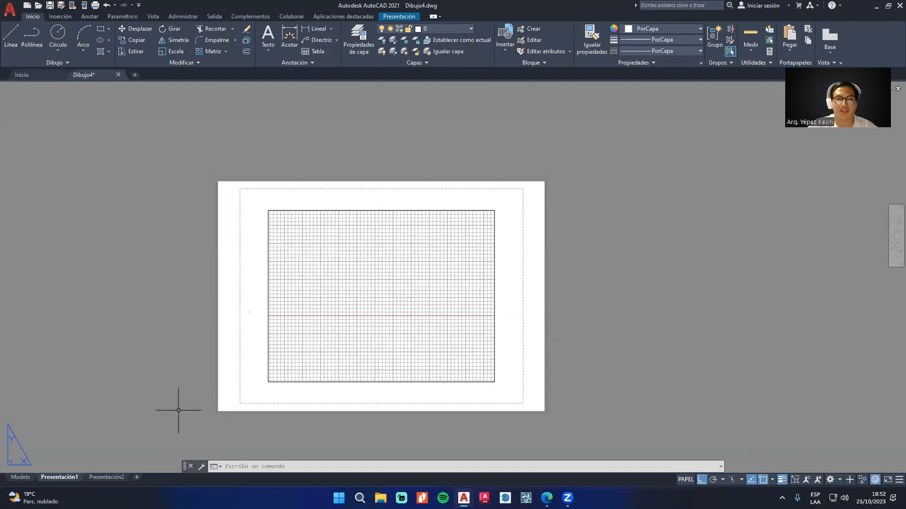
{"action": "left_click", "coordinate": [104, 477]}
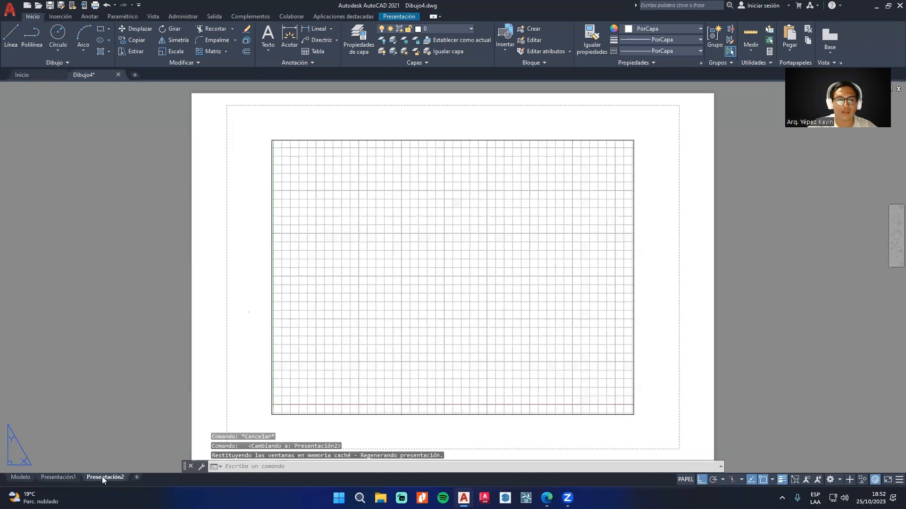
{"action": "left_click", "coordinate": [60, 475]}
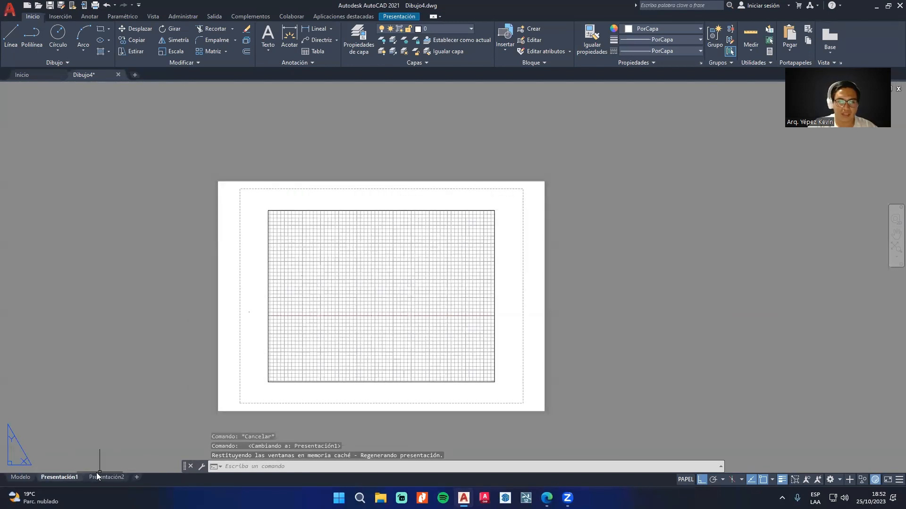
{"action": "left_click", "coordinate": [22, 478]}
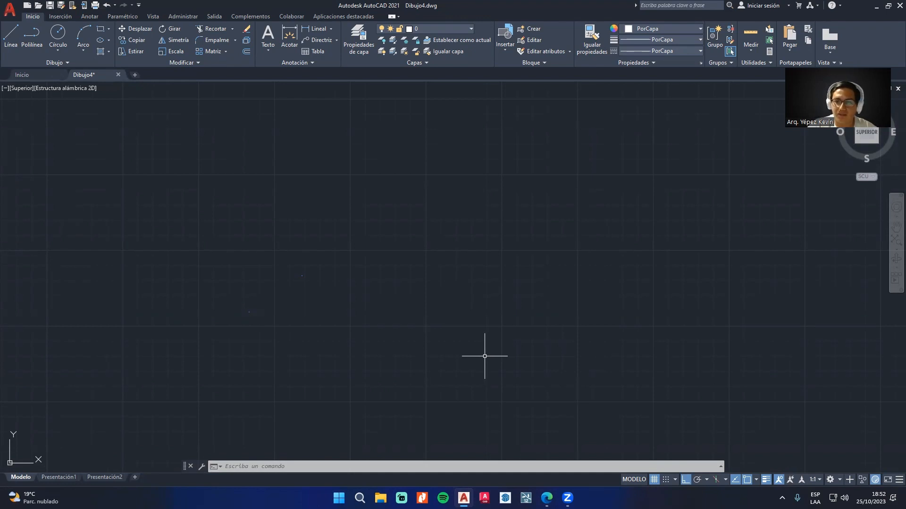
Step: Explore the empty model space around the coordinate origin by zooming in and out and panning in several directions
{"action": "scroll", "coordinate": [485, 356], "scroll_direction": "up", "scroll_amount": 4}
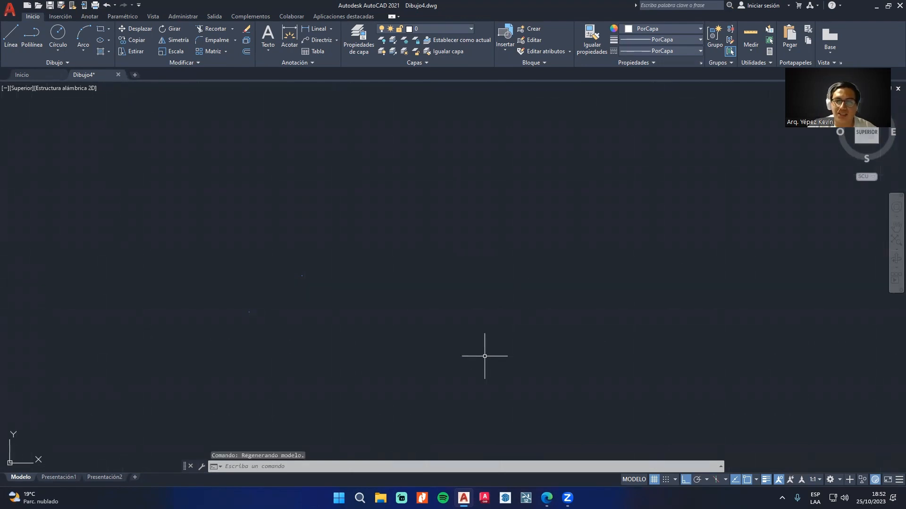
{"action": "scroll", "coordinate": [484, 356], "scroll_direction": "down", "scroll_amount": 2}
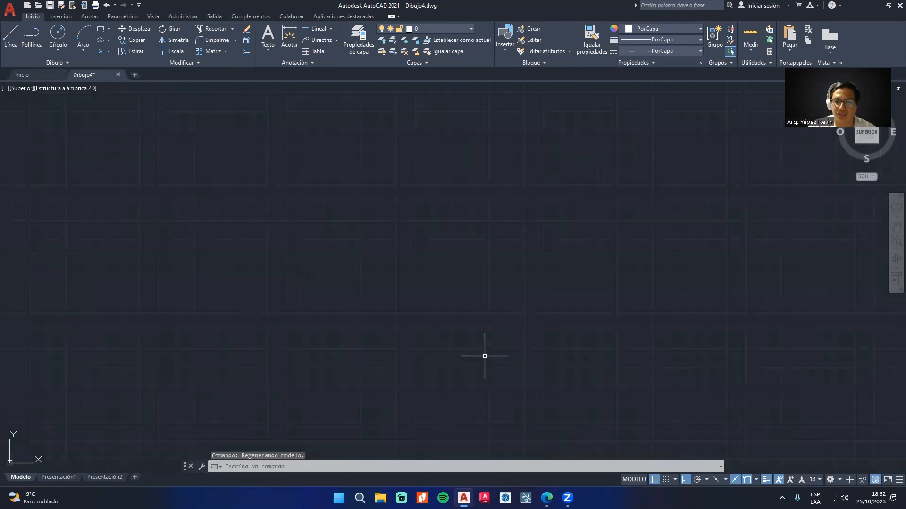
{"action": "scroll", "coordinate": [485, 356], "scroll_direction": "down", "scroll_amount": 10}
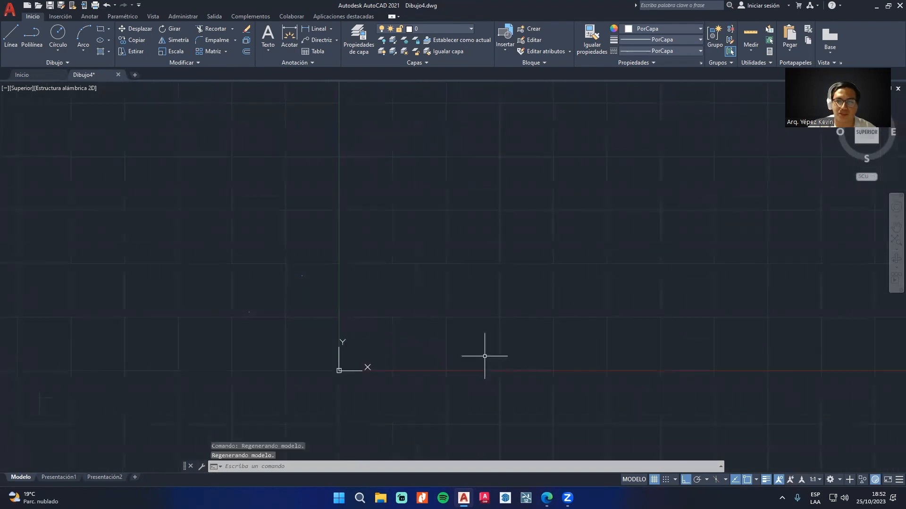
{"action": "scroll", "coordinate": [485, 356], "scroll_direction": "up", "scroll_amount": 10}
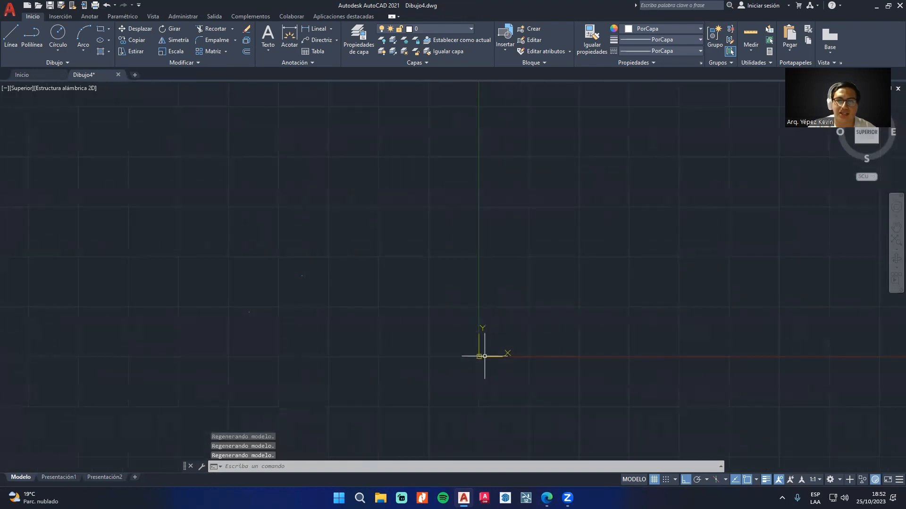
{"action": "scroll", "coordinate": [484, 356], "scroll_direction": "up", "scroll_amount": 4}
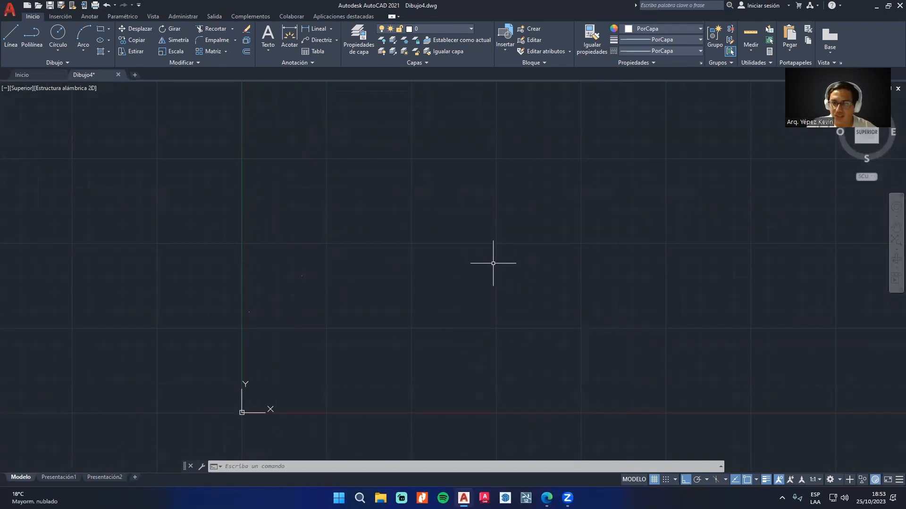
{"action": "middle_click_drag", "start_coordinate": [485, 263], "coordinate": [472, 182]}
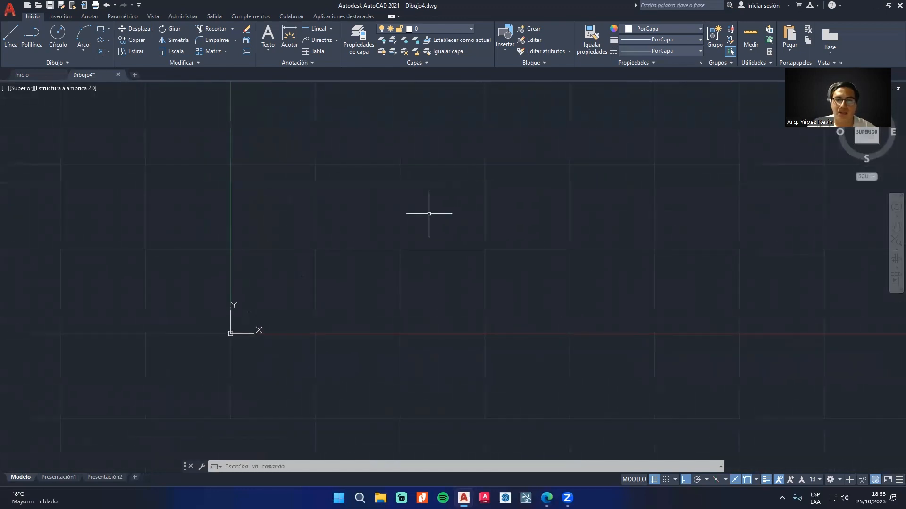
{"action": "middle_click_drag", "start_coordinate": [325, 356], "coordinate": [379, 379]}
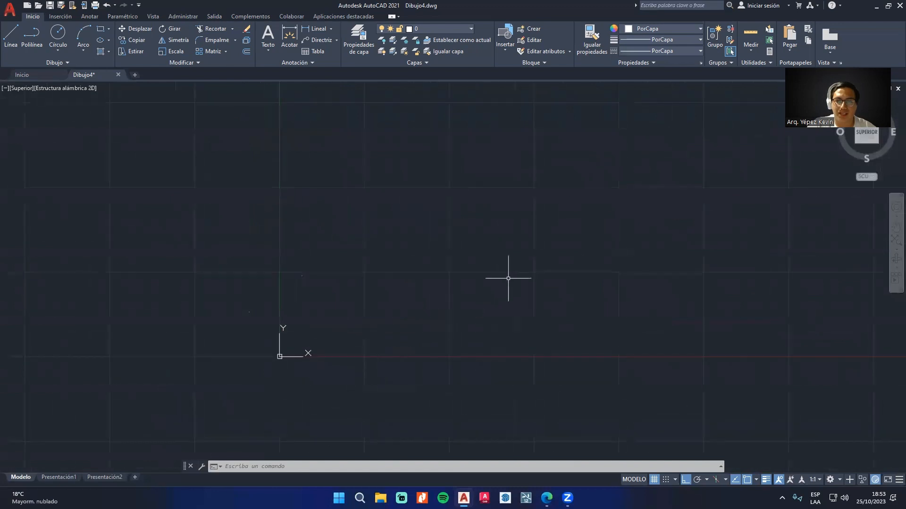
{"action": "middle_click_drag", "start_coordinate": [606, 225], "coordinate": [443, 359]}
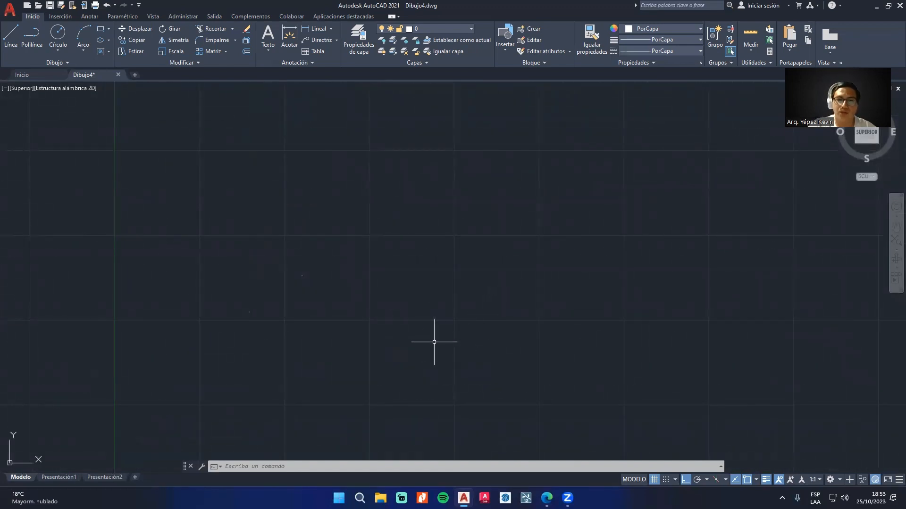
{"action": "middle_click_drag", "start_coordinate": [435, 344], "coordinate": [449, 250]}
{"action": "middle_click_drag", "start_coordinate": [281, 390], "coordinate": [447, 287]}
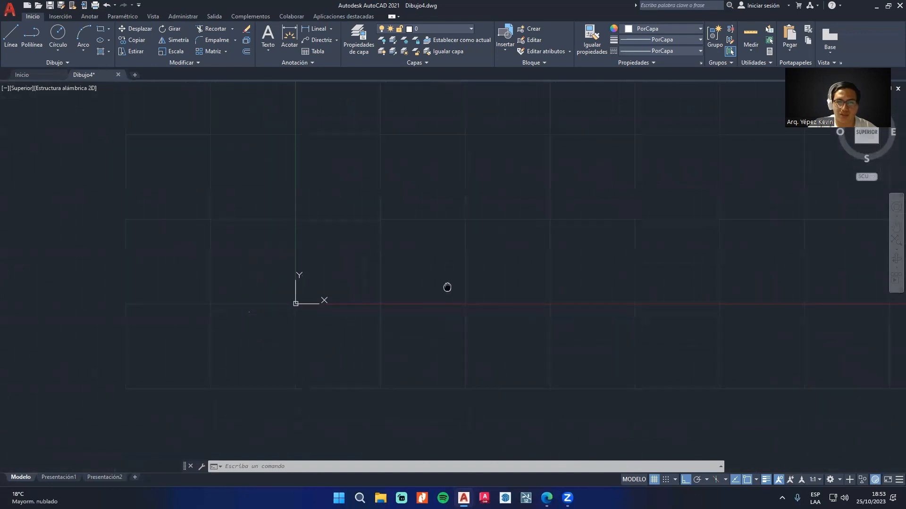
{"action": "middle_click_drag", "start_coordinate": [330, 287], "coordinate": [467, 284]}
{"action": "middle_click_drag", "start_coordinate": [543, 371], "coordinate": [480, 321]}
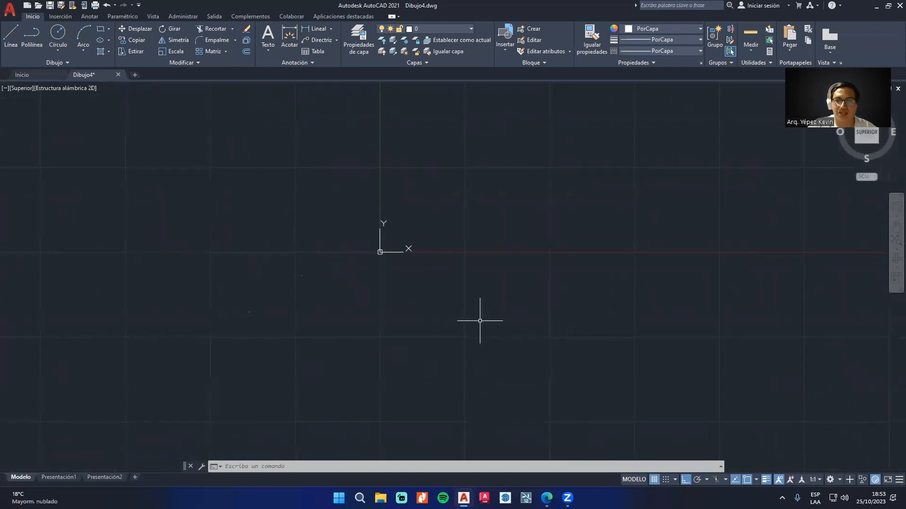
{"action": "middle_click_drag", "start_coordinate": [496, 246], "coordinate": [504, 281]}
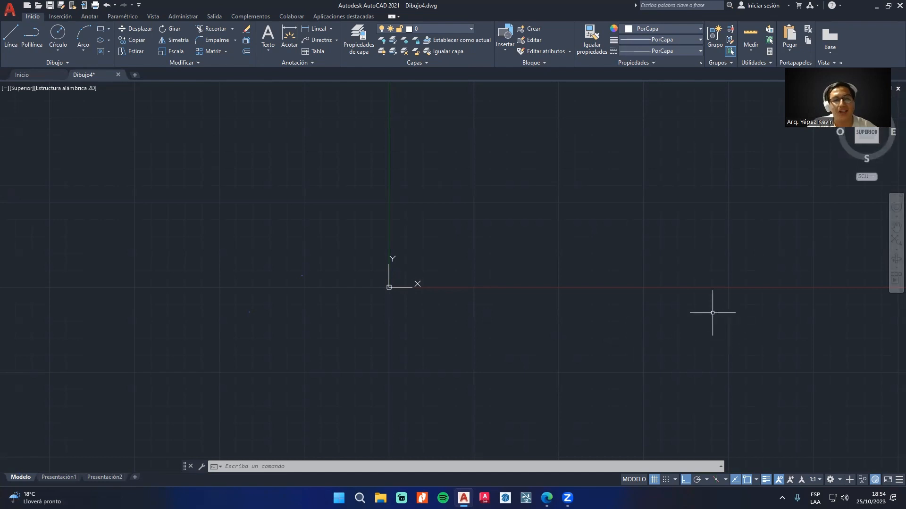
Step: Review the available workspaces, keeping Dibujo y anotación, and check the help options
{"action": "left_click", "coordinate": [830, 480]}
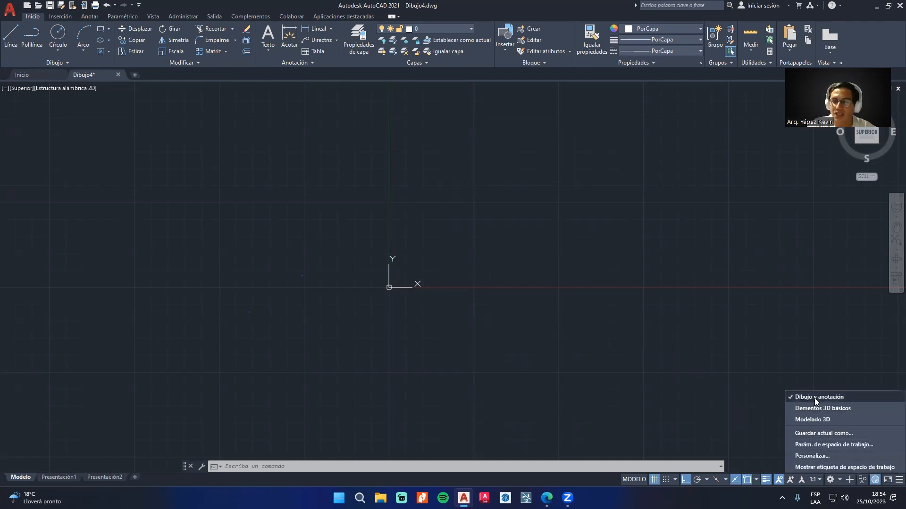
{"action": "left_click", "coordinate": [675, 286]}
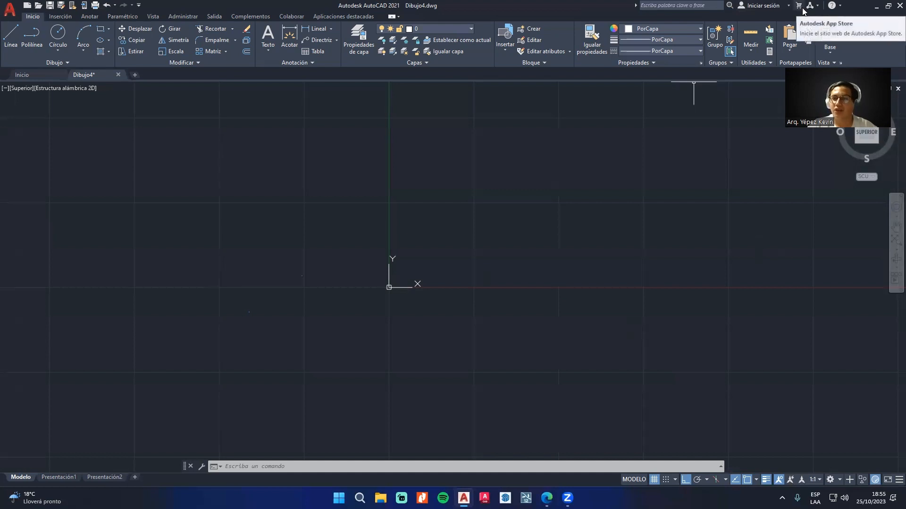
{"action": "left_click", "coordinate": [839, 6]}
{"action": "left_click", "coordinate": [840, 7]}
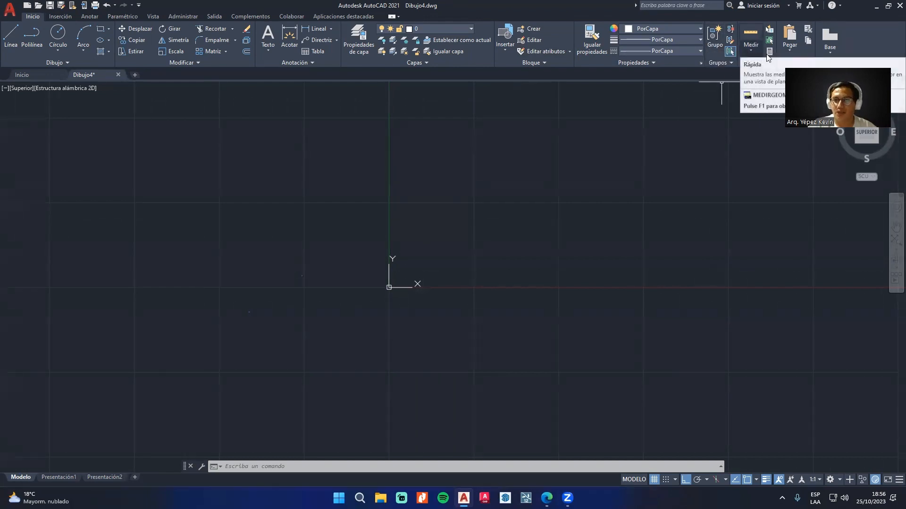
{"action": "left_click", "coordinate": [861, 53]}
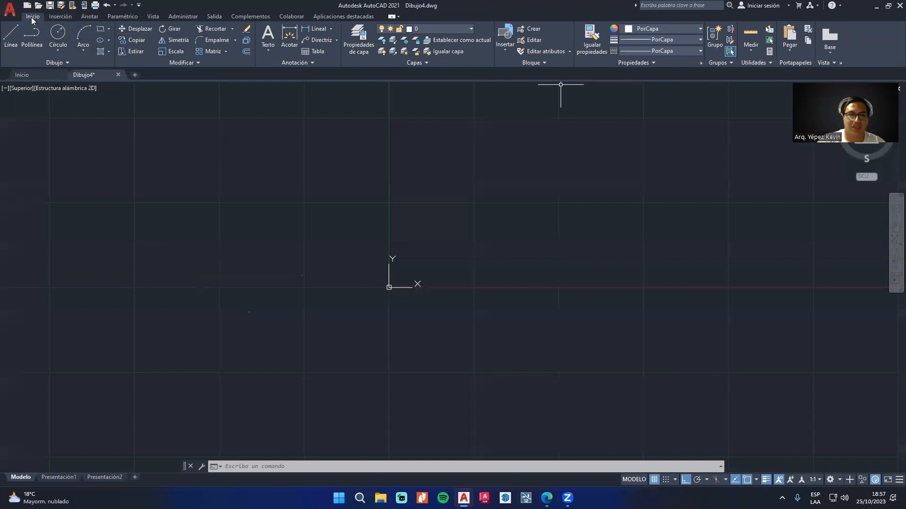
Step: Look through the Inserción, Anotar, Paramétrico and Vista tool sets on the ribbon and return to Inicio
{"action": "left_click", "coordinate": [61, 17]}
{"action": "left_click", "coordinate": [99, 16]}
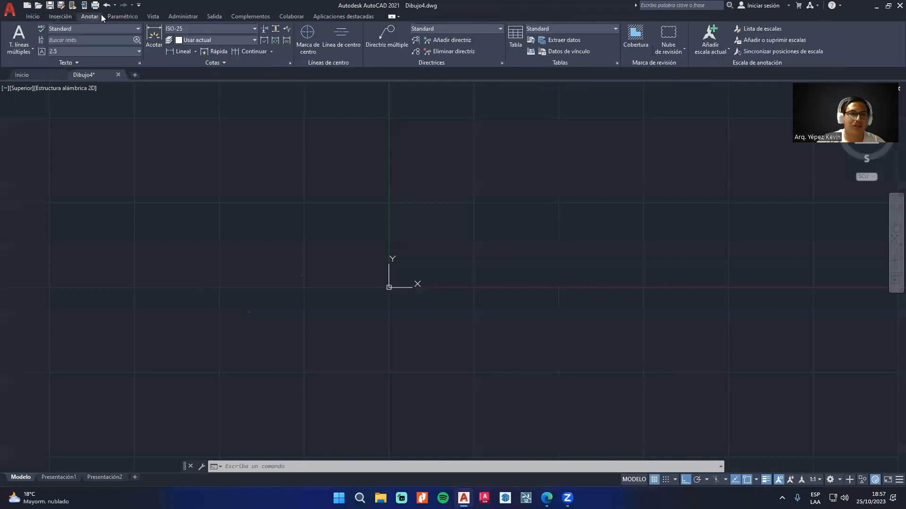
{"action": "left_click", "coordinate": [31, 17]}
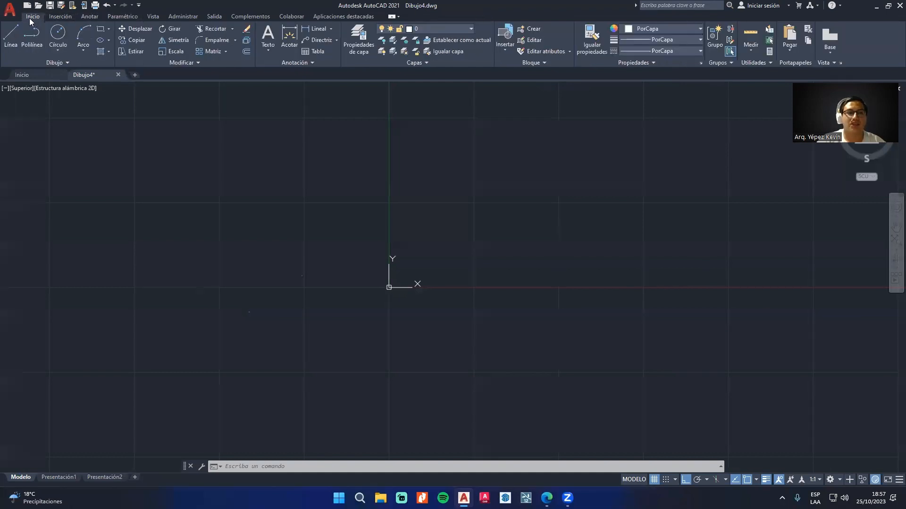
{"action": "left_click", "coordinate": [62, 17]}
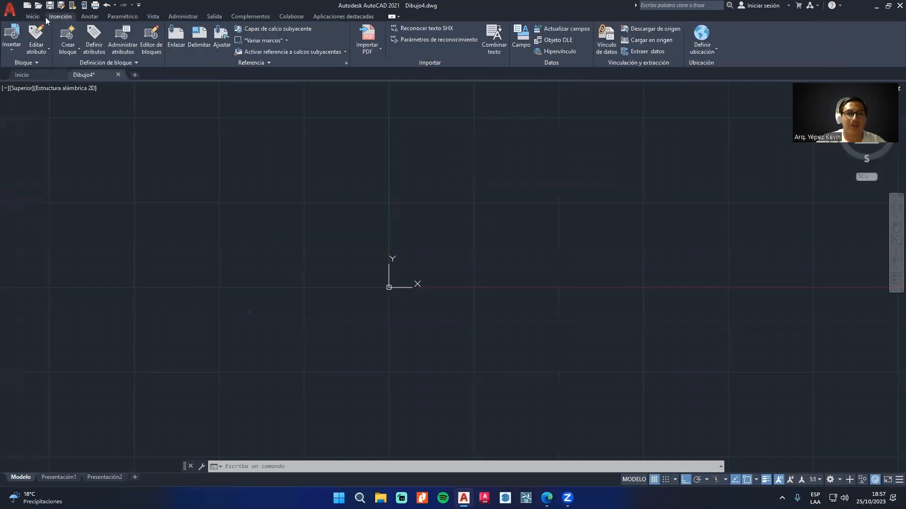
{"action": "left_click", "coordinate": [89, 17]}
{"action": "left_click", "coordinate": [123, 17]}
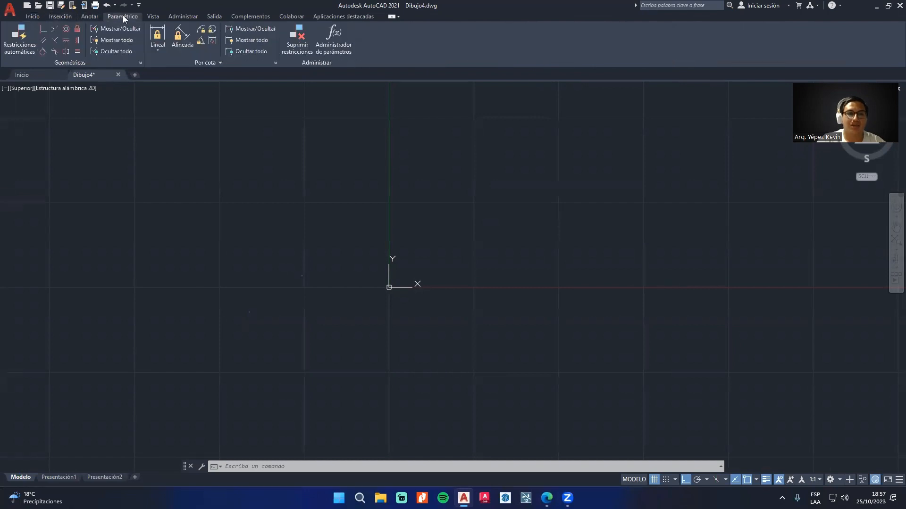
{"action": "left_click", "coordinate": [151, 18]}
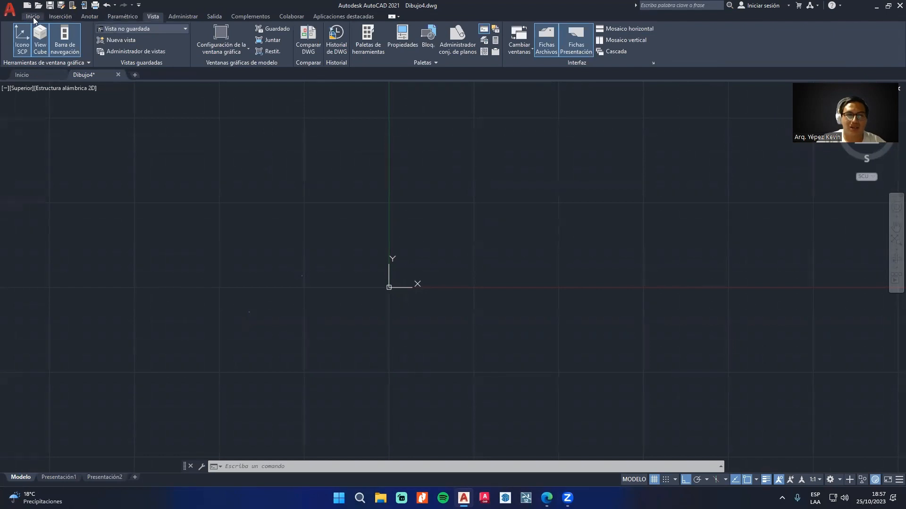
{"action": "left_click", "coordinate": [33, 17]}
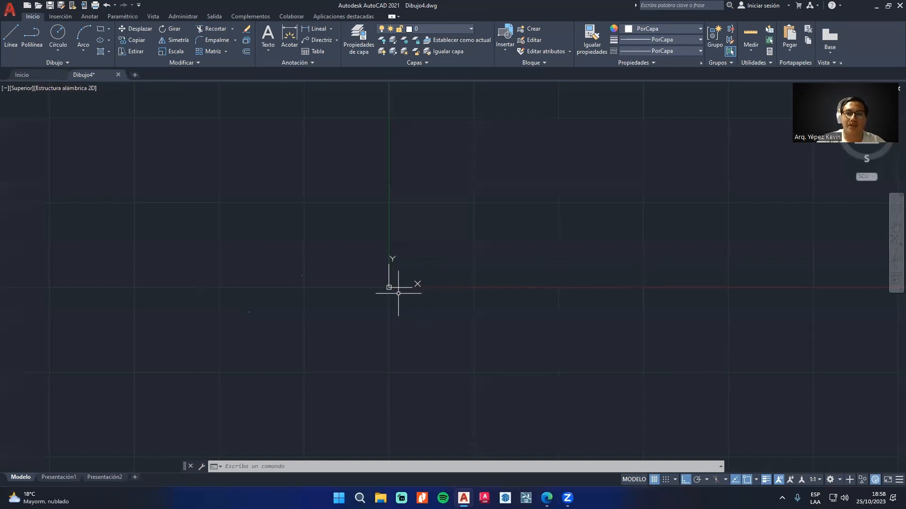
Step: Create two new blank drawings and add a third one from the start screen
{"action": "left_click", "coordinate": [135, 75]}
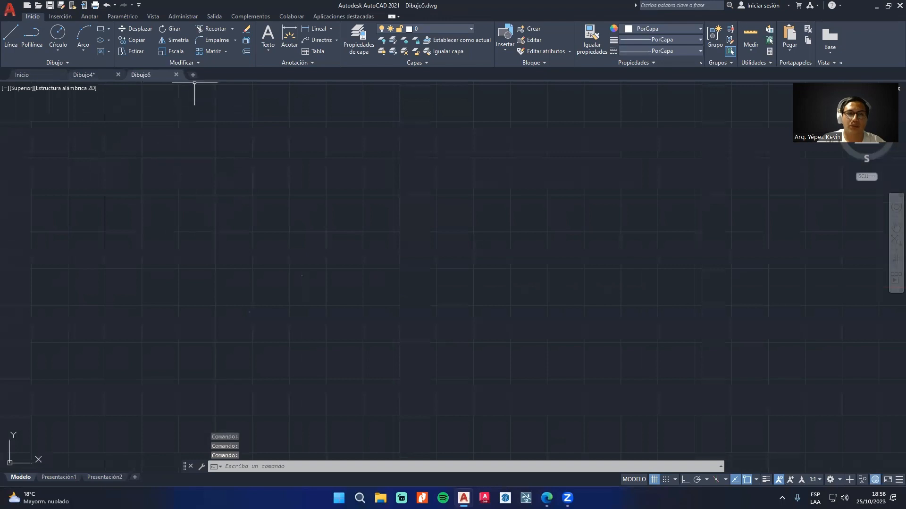
{"action": "left_click", "coordinate": [193, 75]}
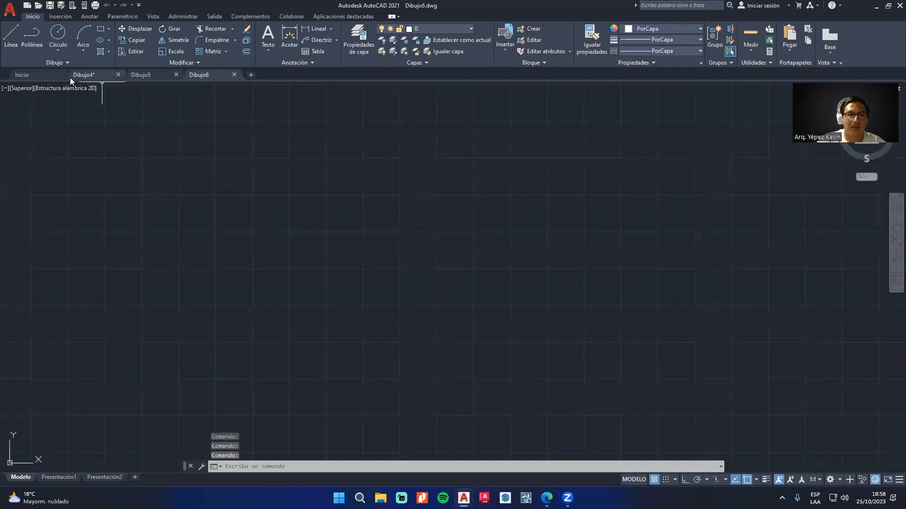
{"action": "mouse_move", "coordinate": [103, 77]}
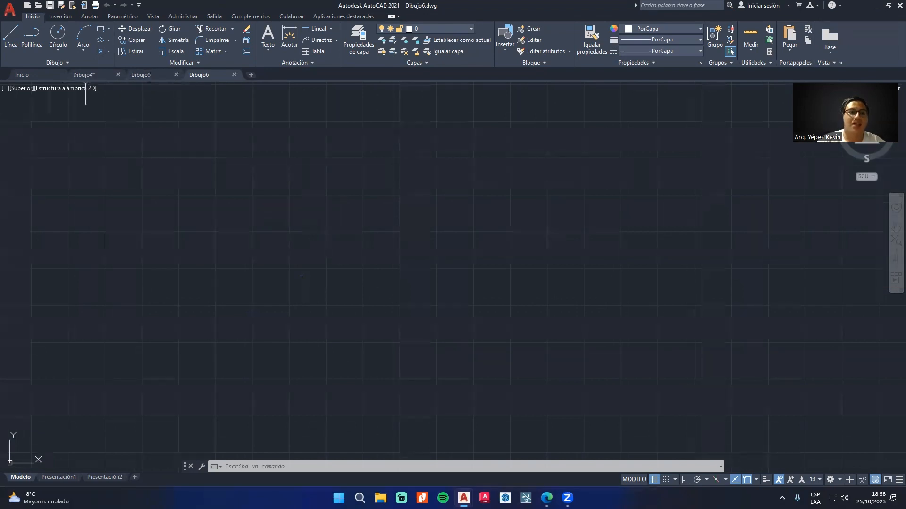
{"action": "left_click", "coordinate": [27, 76]}
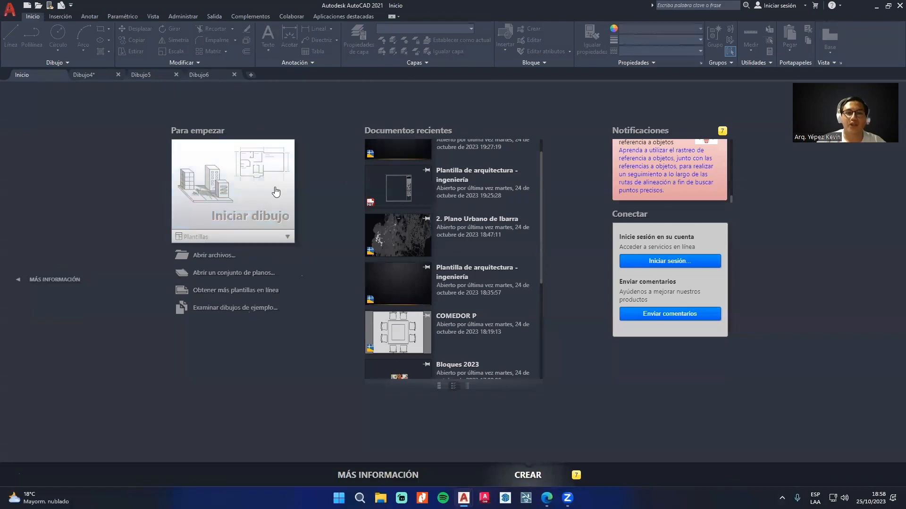
{"action": "left_click", "coordinate": [218, 185]}
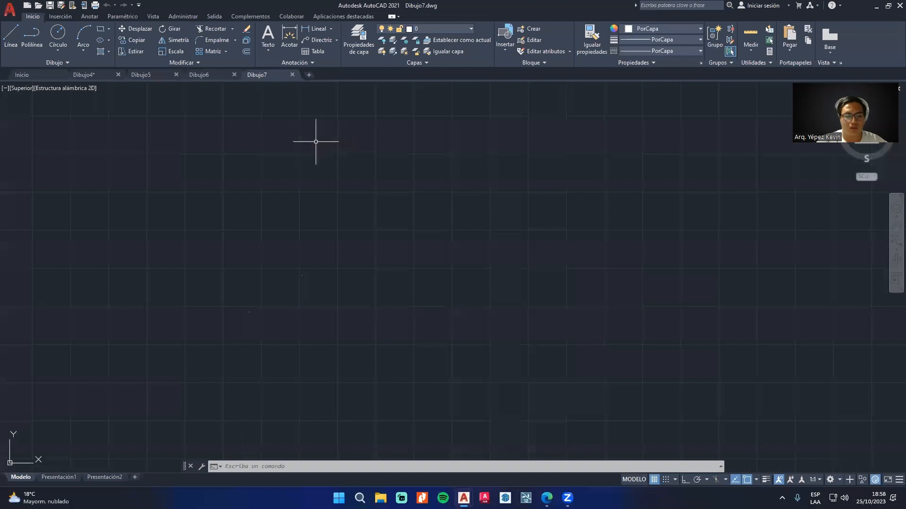
Step: Create a new drawing from the acadiso template
{"action": "key", "text": "ctrl+n"}
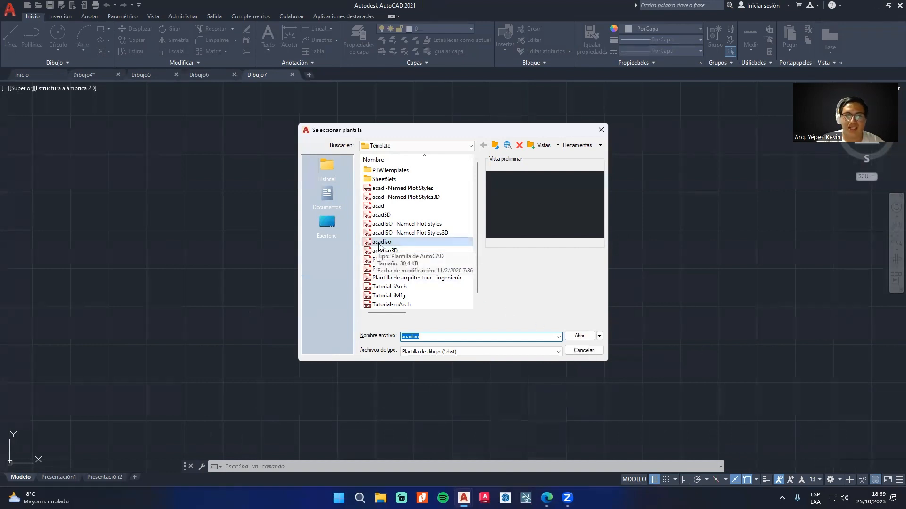
{"action": "left_click", "coordinate": [578, 336]}
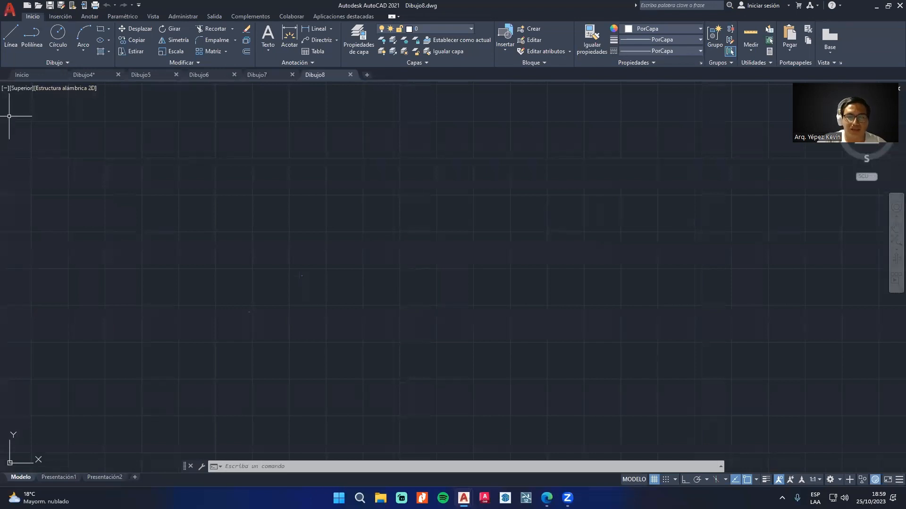
Step: Split the model space into two horizontal viewports, try zooming in the lower one, and check the start screen before returning to Dibujo8
{"action": "left_click", "coordinate": [6, 89]}
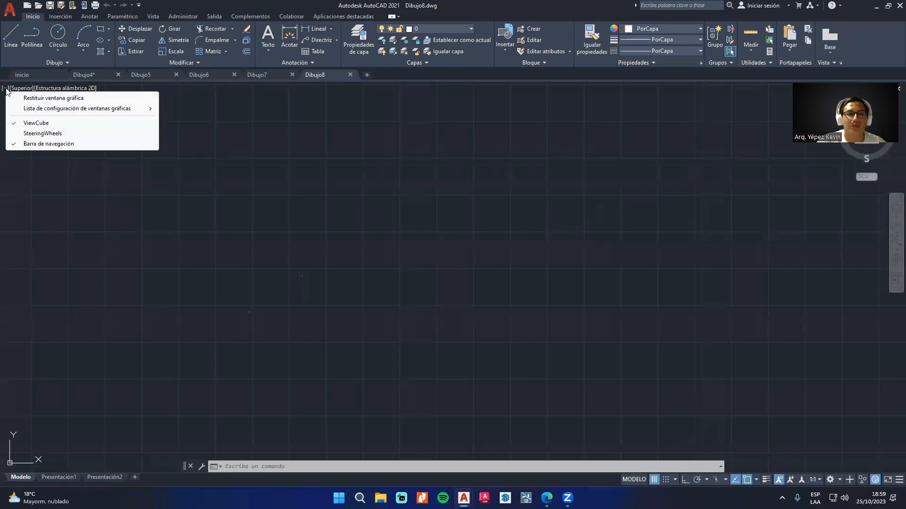
{"action": "mouse_move", "coordinate": [93, 113]}
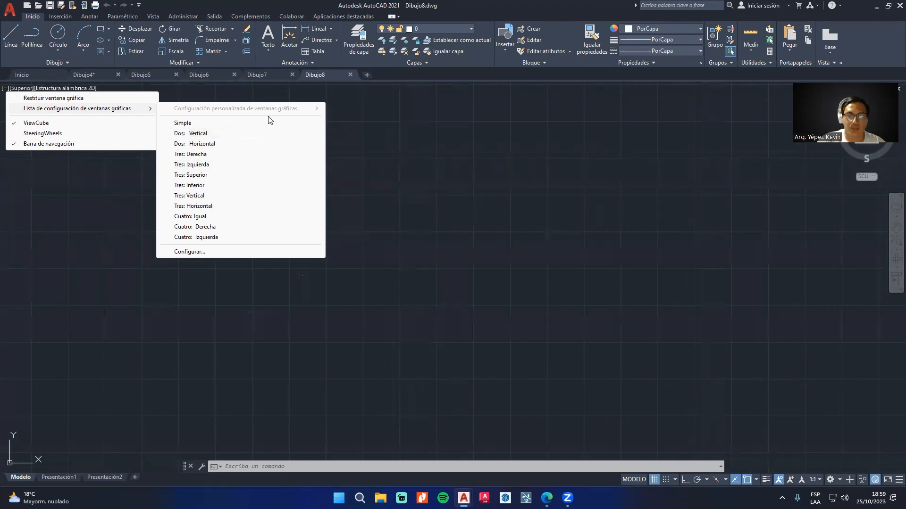
{"action": "left_click", "coordinate": [180, 147]}
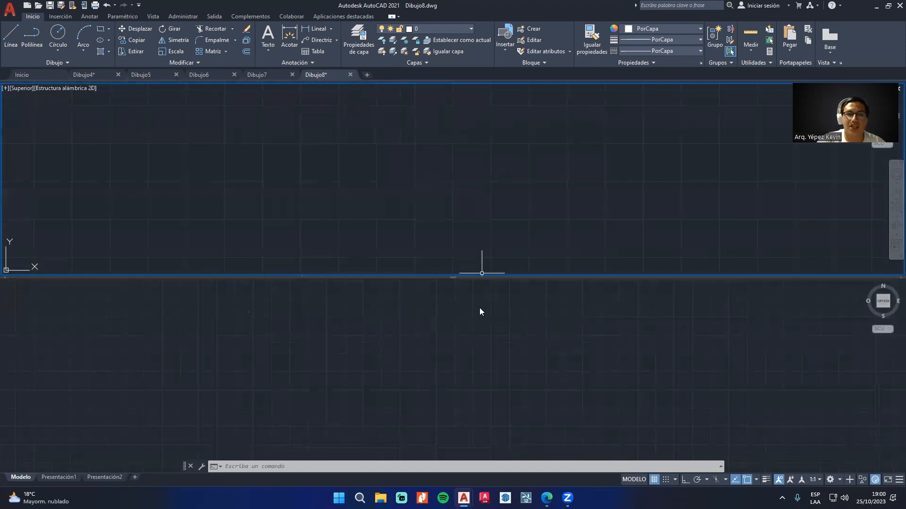
{"action": "left_click", "coordinate": [451, 339]}
{"action": "left_click", "coordinate": [430, 353]}
{"action": "left_click", "coordinate": [487, 381]}
{"action": "scroll", "coordinate": [471, 371], "scroll_direction": "down", "scroll_amount": 7}
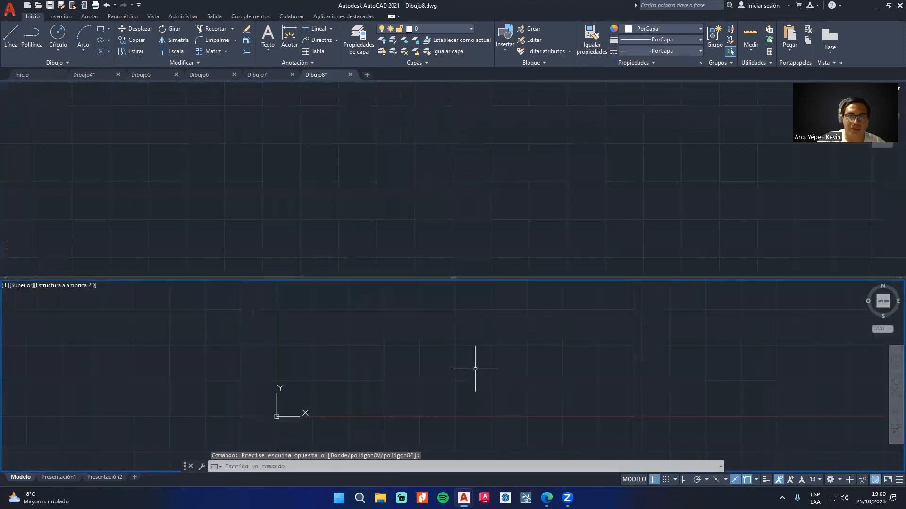
{"action": "scroll", "coordinate": [442, 386], "scroll_direction": "up", "scroll_amount": 5}
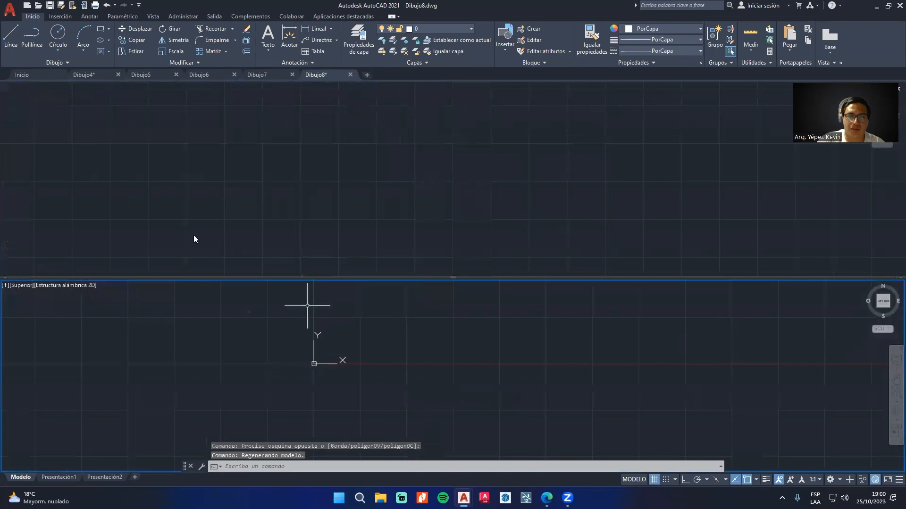
{"action": "left_click", "coordinate": [37, 74]}
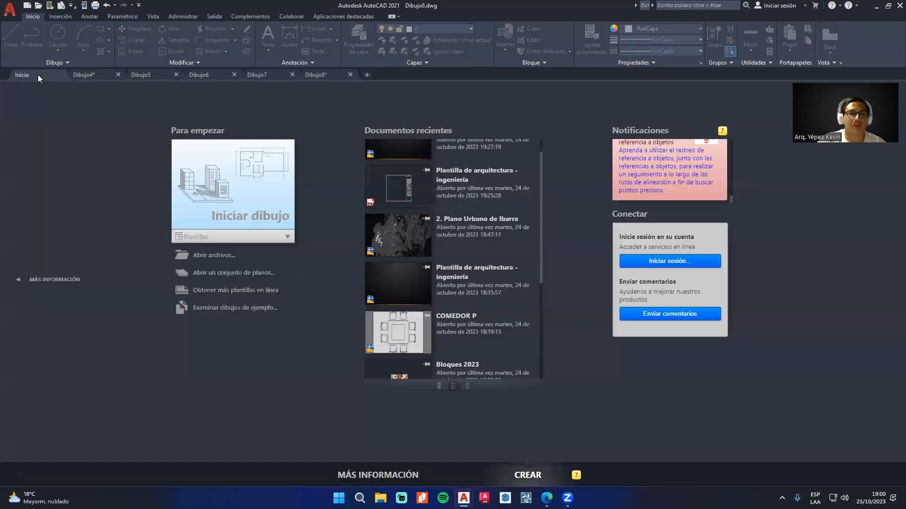
{"action": "left_click", "coordinate": [313, 78]}
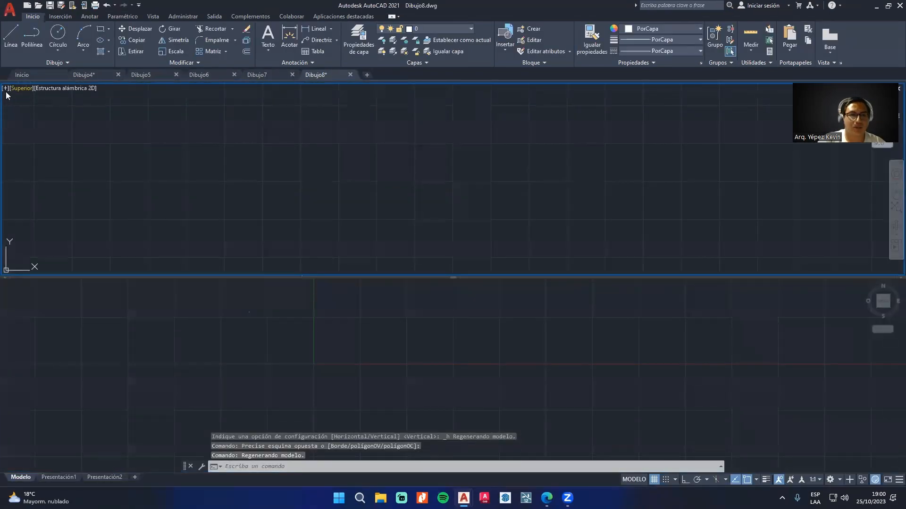
Step: Divide the model space into four equal viewports and activate each one in turn
{"action": "left_click", "coordinate": [5, 88]}
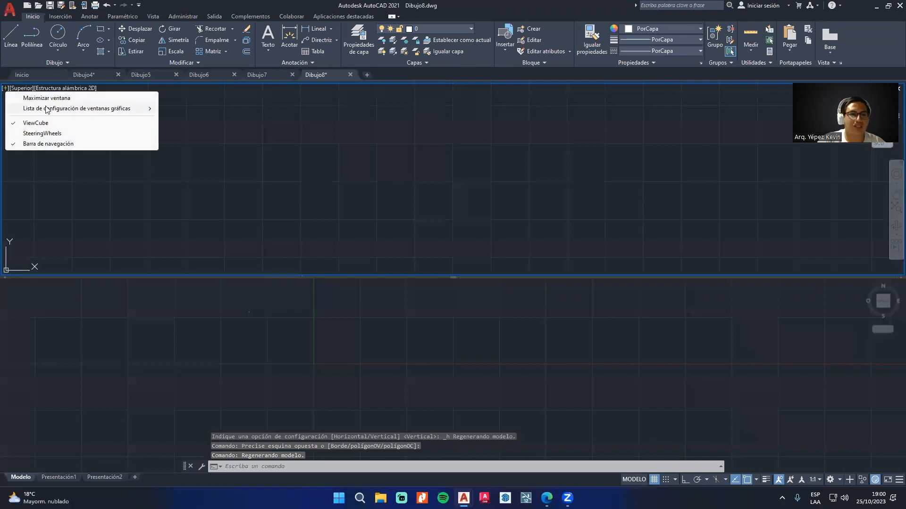
{"action": "mouse_move", "coordinate": [46, 108]}
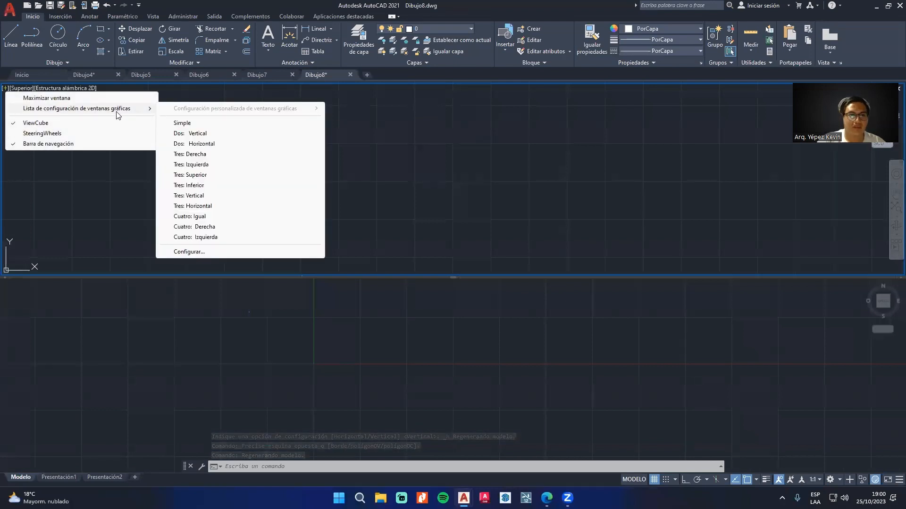
{"action": "left_click", "coordinate": [189, 216]}
{"action": "left_click", "coordinate": [612, 238]}
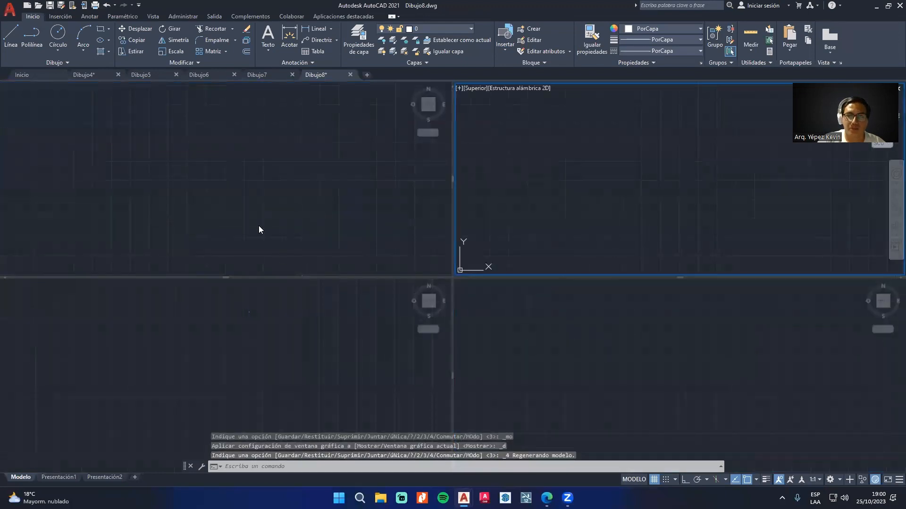
{"action": "left_click", "coordinate": [259, 229]}
{"action": "left_click", "coordinate": [311, 375]}
{"action": "left_click", "coordinate": [617, 373]}
{"action": "left_click", "coordinate": [613, 258]}
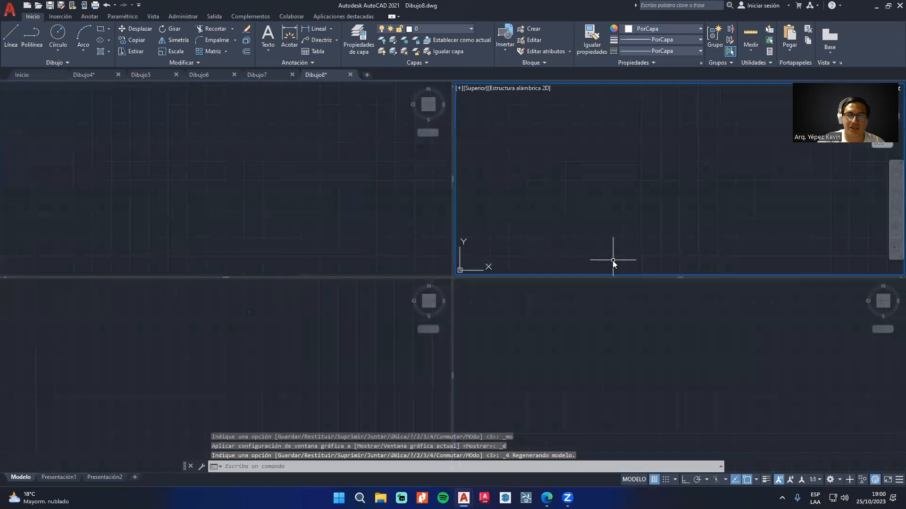
{"action": "left_click", "coordinate": [263, 224]}
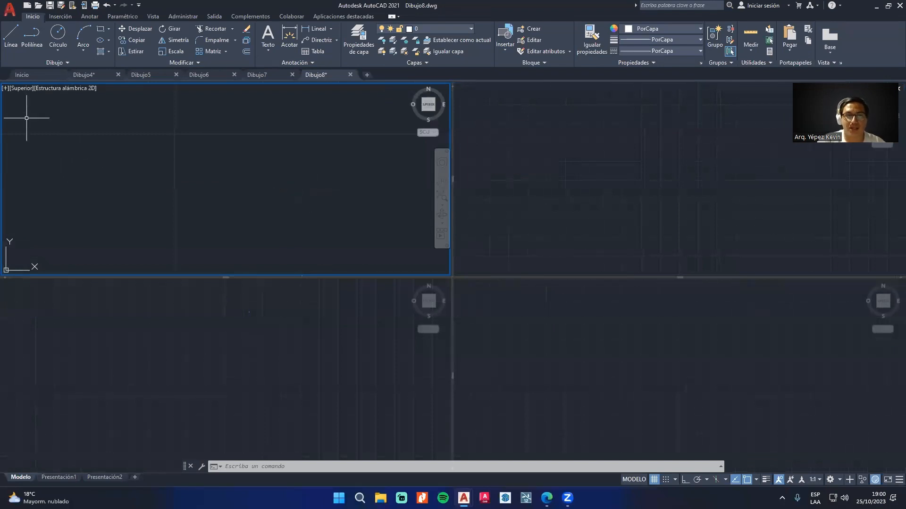
Step: Restore the single viewport configuration and bring the coordinate origin near the middle of the drawing area
{"action": "left_click", "coordinate": [6, 88]}
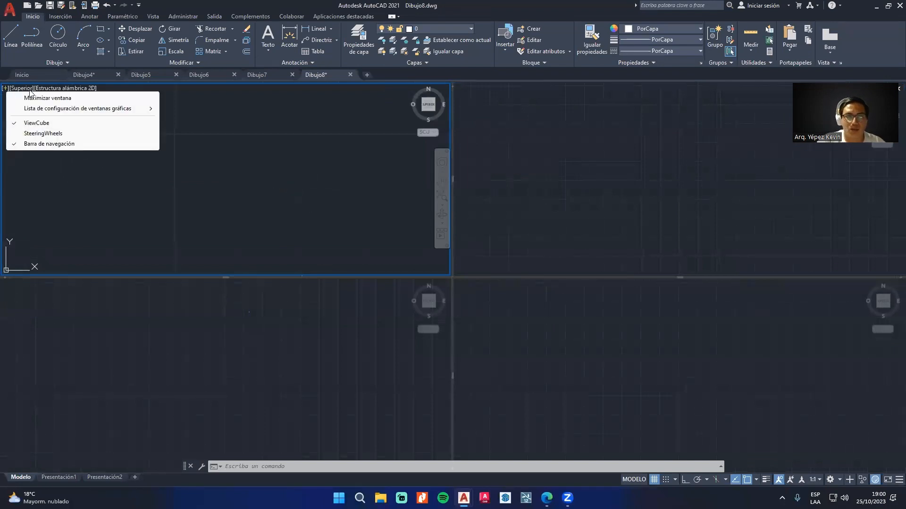
{"action": "mouse_move", "coordinate": [128, 108]}
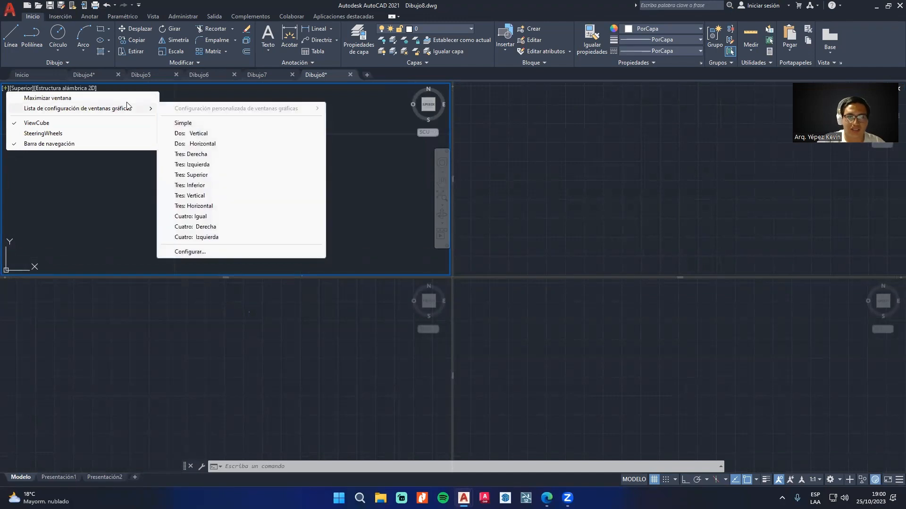
{"action": "left_click", "coordinate": [186, 122]}
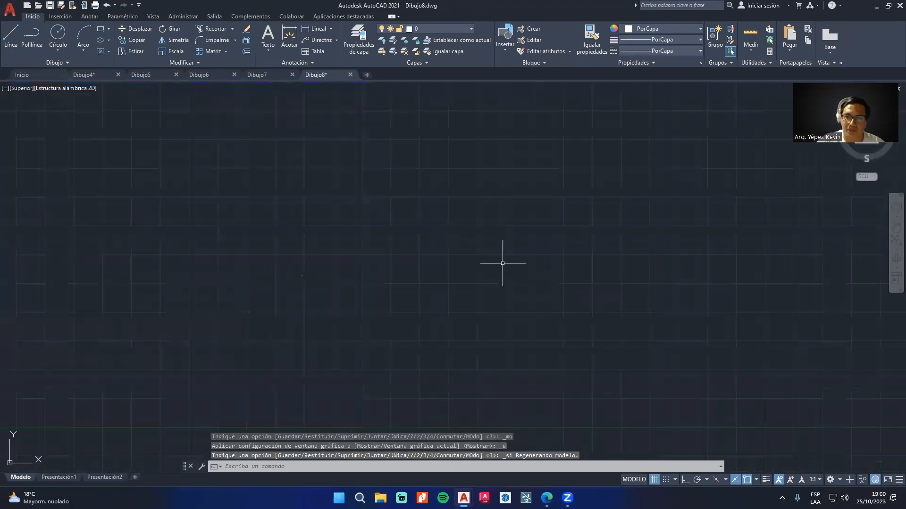
{"action": "scroll", "coordinate": [503, 264], "scroll_direction": "down", "scroll_amount": 1}
{"action": "scroll", "coordinate": [301, 338], "scroll_direction": "up", "scroll_amount": 2}
{"action": "scroll", "coordinate": [329, 251], "scroll_direction": "up", "scroll_amount": 3}
{"action": "scroll", "coordinate": [274, 238], "scroll_direction": "up", "scroll_amount": 4}
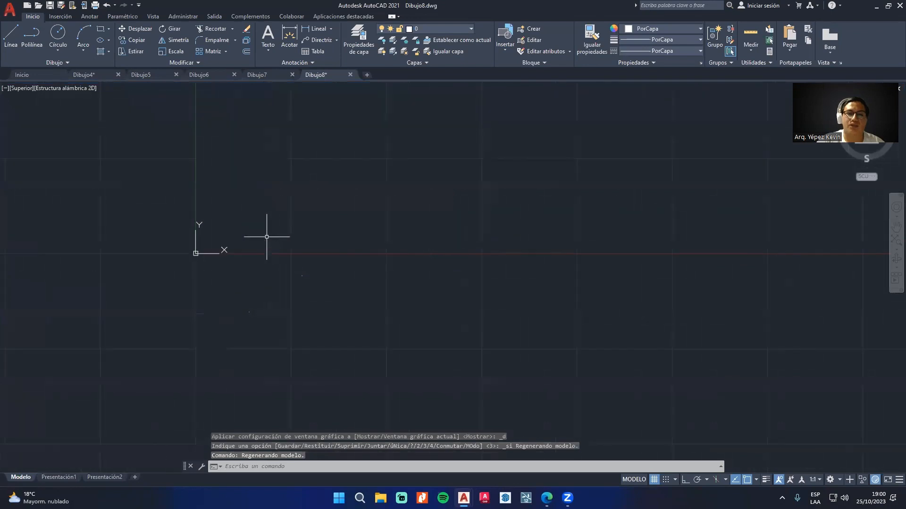
{"action": "scroll", "coordinate": [235, 260], "scroll_direction": "up", "scroll_amount": 1}
{"action": "middle_click_drag", "start_coordinate": [220, 279], "coordinate": [435, 340]}
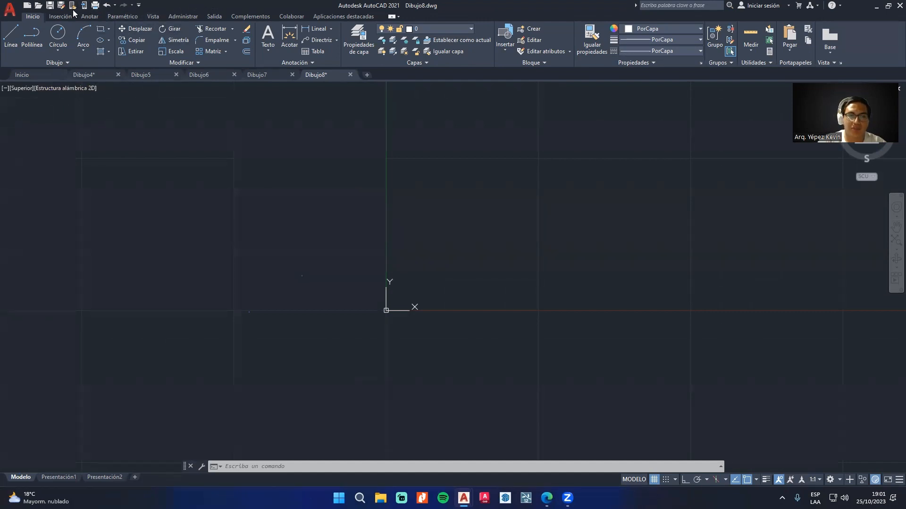
Step: Check the new-drawing and open-file commands, previewing the Architectural and Generic 24in x 36in title blocks without opening them
{"action": "left_click", "coordinate": [28, 8]}
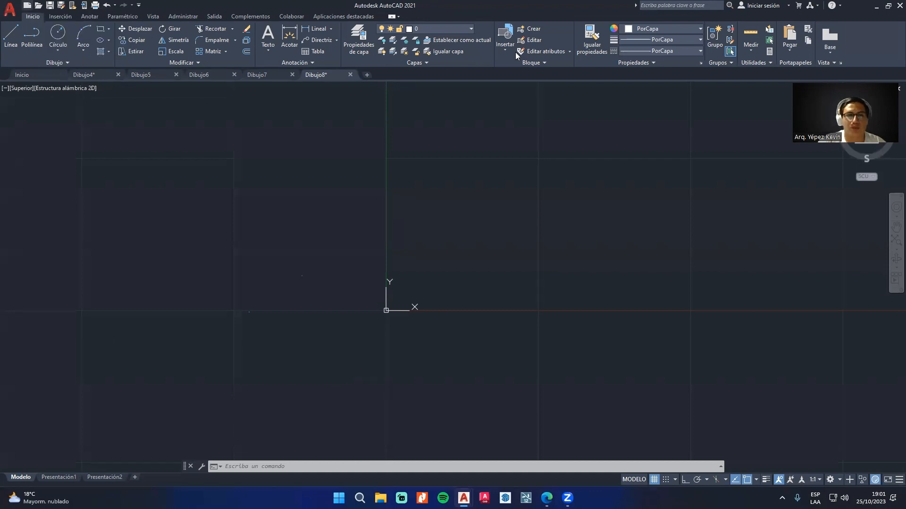
{"action": "key", "text": "Escape"}
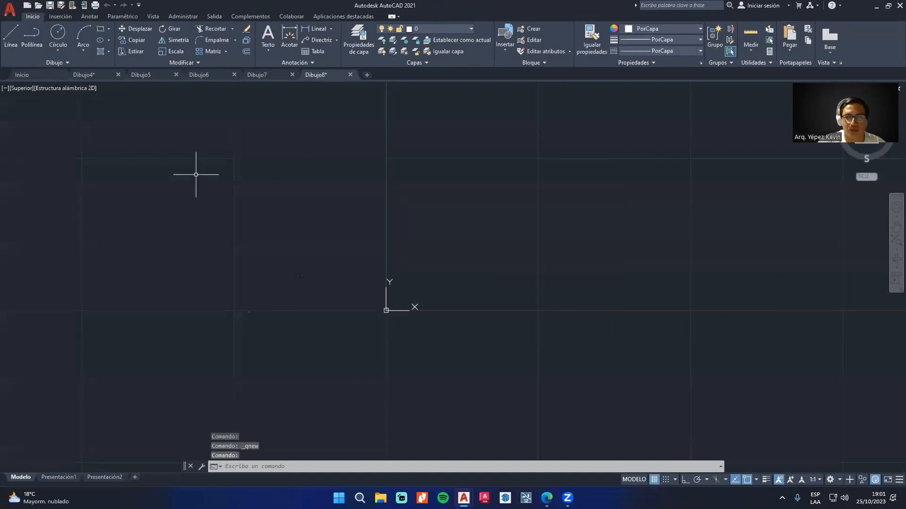
{"action": "left_click", "coordinate": [39, 6]}
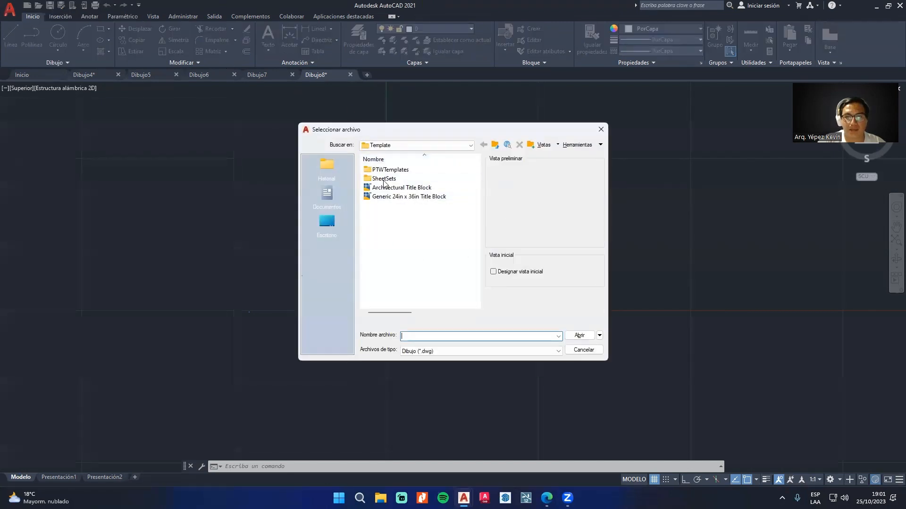
{"action": "left_click", "coordinate": [400, 197]}
{"action": "left_click", "coordinate": [414, 189]}
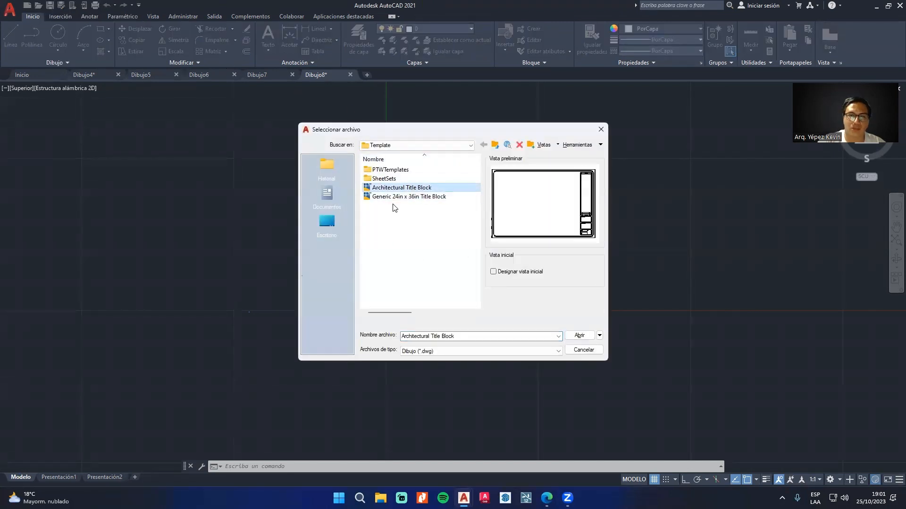
{"action": "left_click", "coordinate": [405, 197]}
{"action": "left_click", "coordinate": [600, 129]}
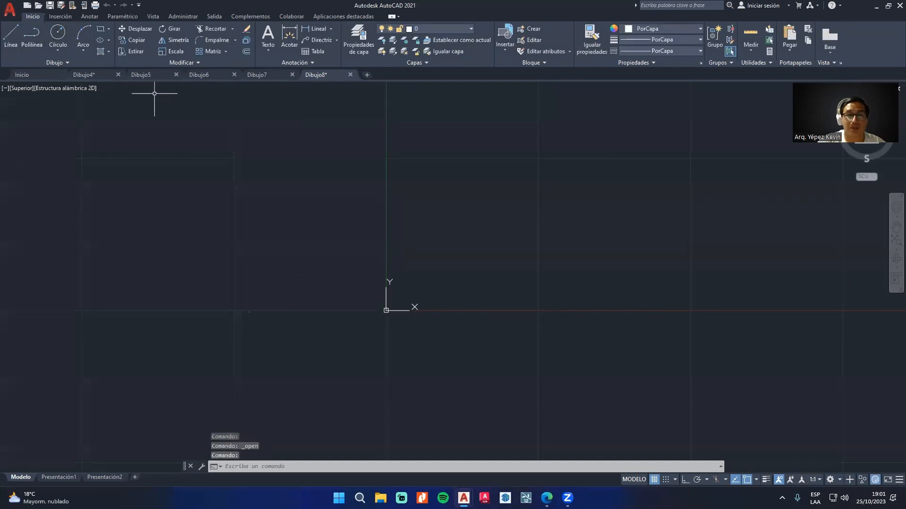
Step: Check the start screen's option for opening files without choosing one, and return to Dibujo8
{"action": "left_click", "coordinate": [15, 76]}
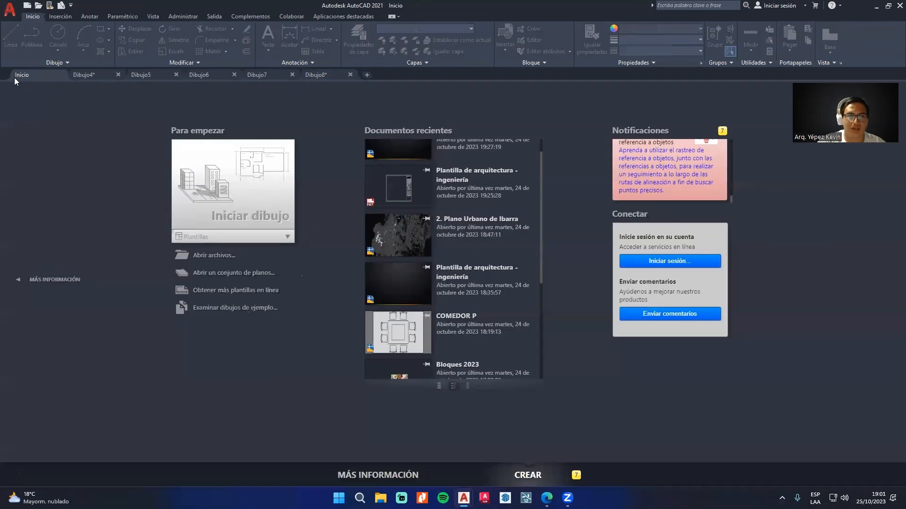
{"action": "left_click", "coordinate": [208, 256]}
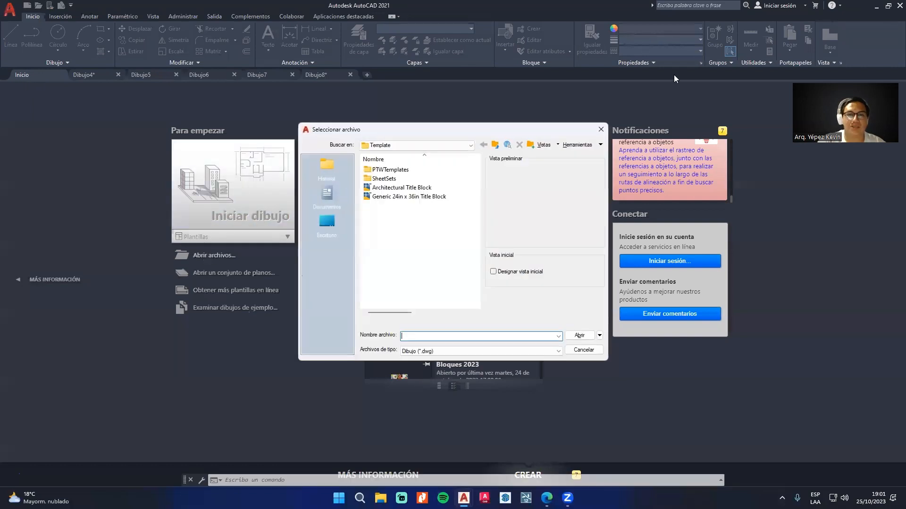
{"action": "left_click", "coordinate": [600, 129]}
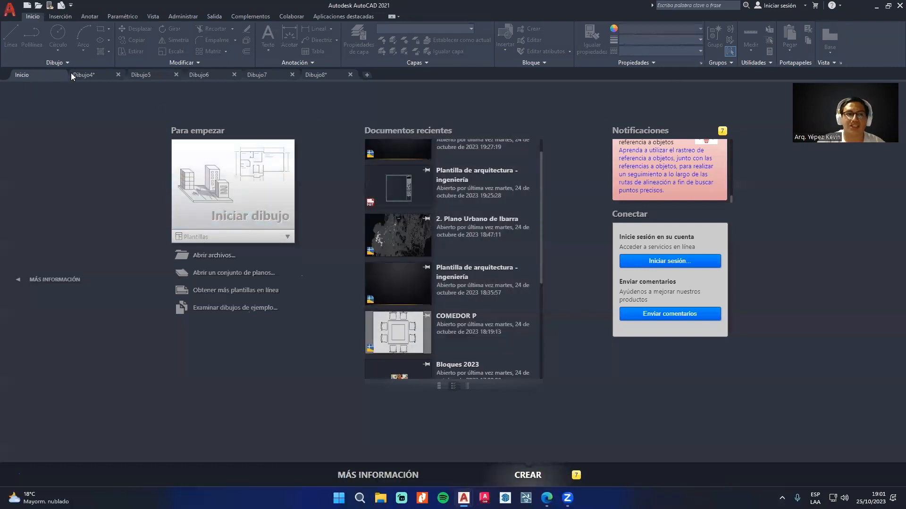
{"action": "left_click", "coordinate": [312, 74]}
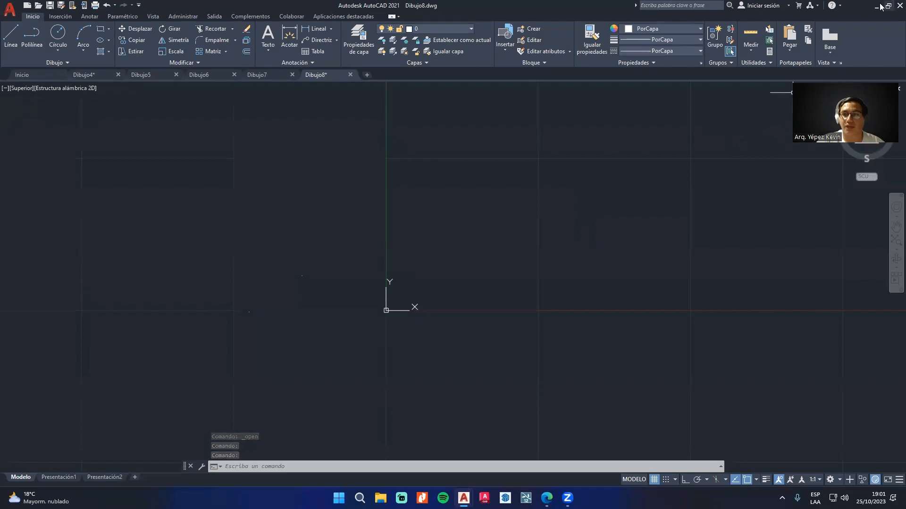
Step: Open the Ampliación drawing from the Windows desktop and maximize its window to view the floor plan
{"action": "key", "text": "super+d"}
{"action": "double_click", "coordinate": [19, 60]}
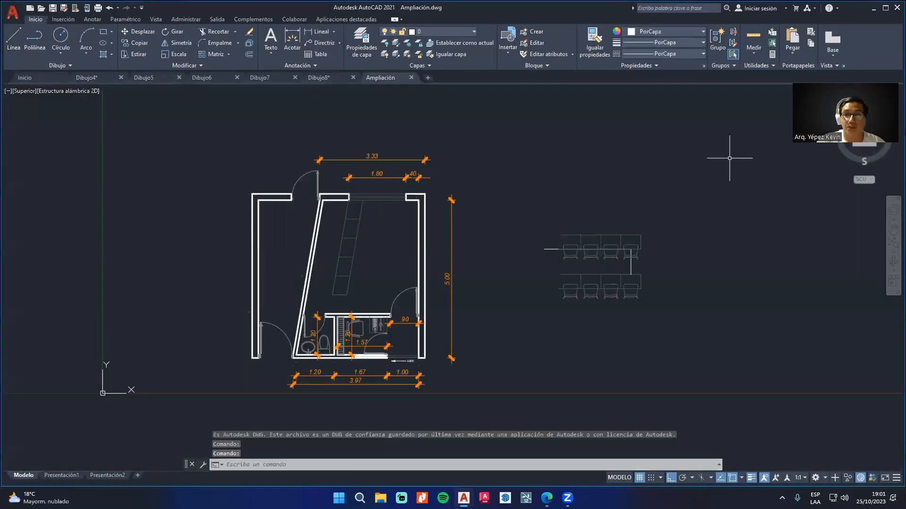
{"action": "left_click", "coordinate": [884, 11]}
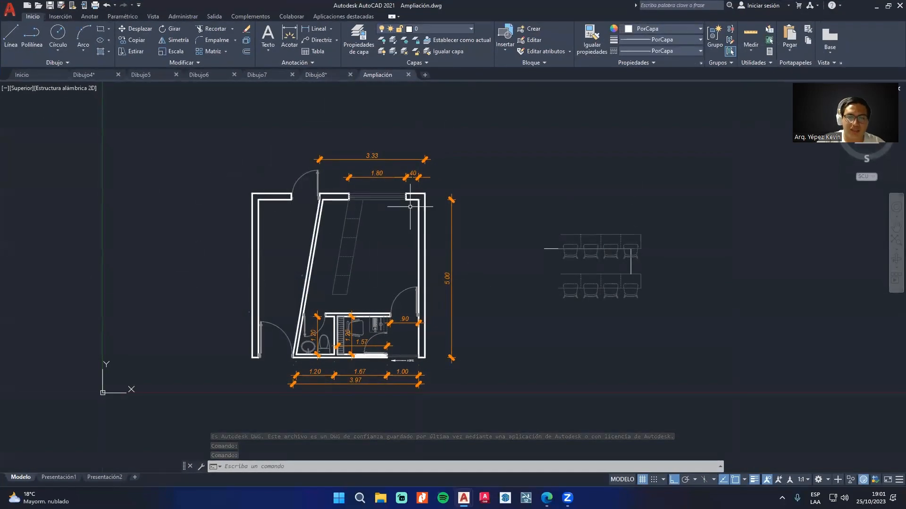
{"action": "middle_click_drag", "start_coordinate": [291, 218], "coordinate": [329, 218]}
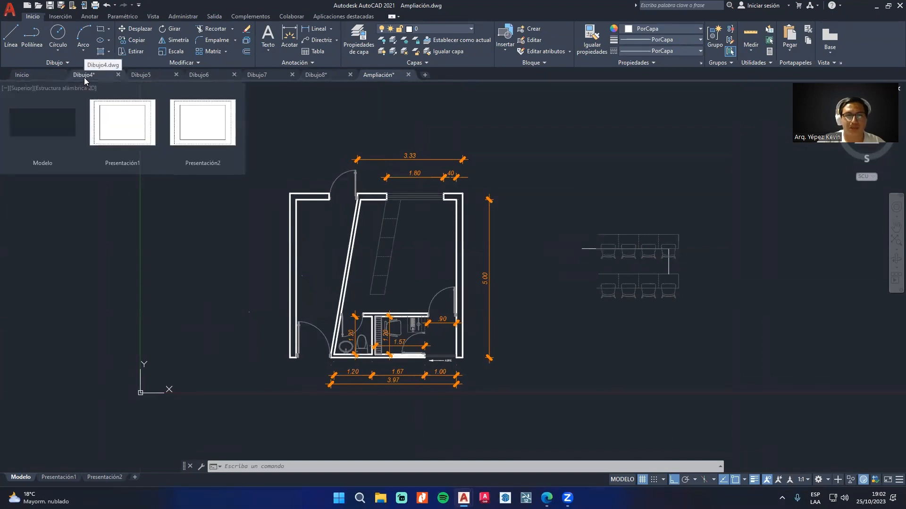
Step: Switch from the Ampliación floor plan back to the Dibujo8 drawing
{"action": "left_click", "coordinate": [44, 78]}
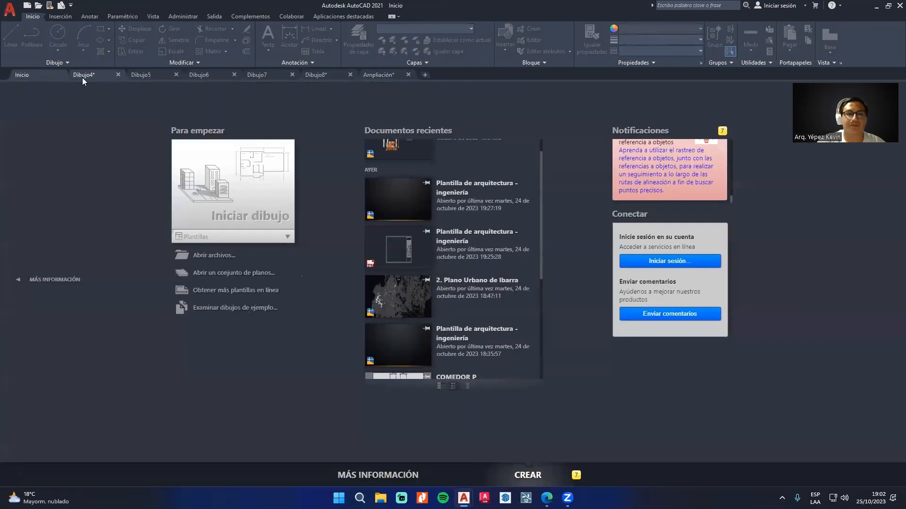
{"action": "left_click", "coordinate": [82, 75]}
{"action": "left_click", "coordinate": [310, 76]}
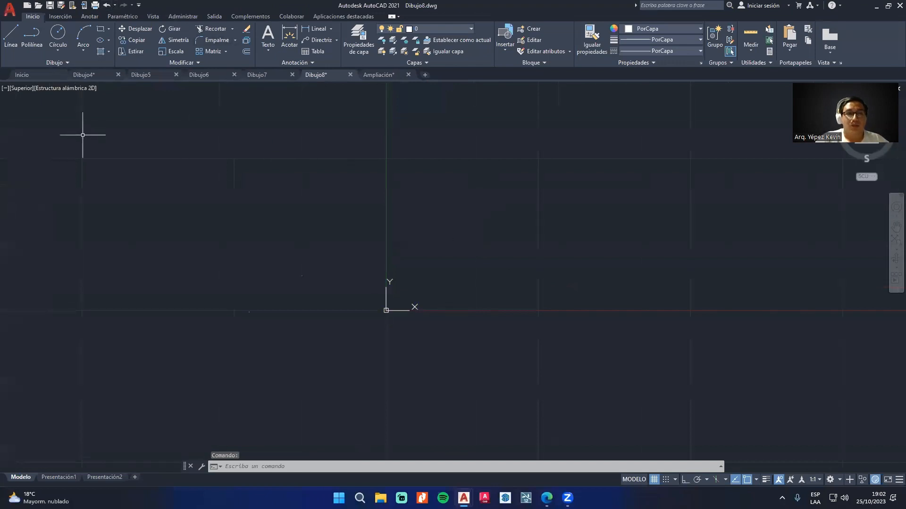
Step: Review the drawing maintenance tools under Ayudas al dibujo without running any of them
{"action": "left_click", "coordinate": [10, 10]}
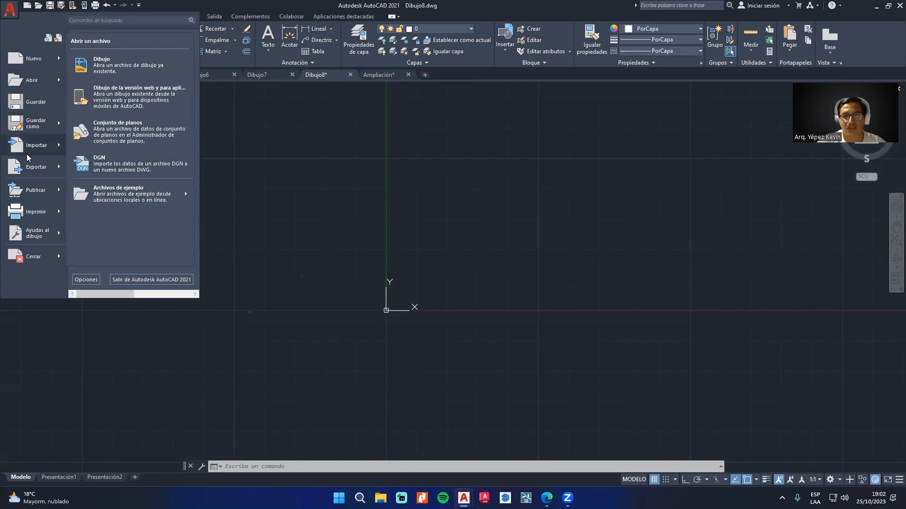
{"action": "mouse_move", "coordinate": [61, 235]}
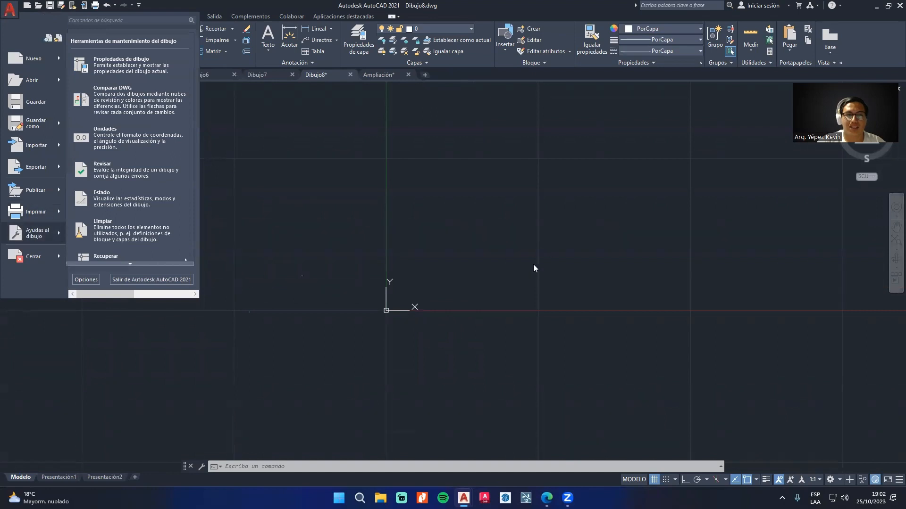
{"action": "left_click", "coordinate": [506, 265]}
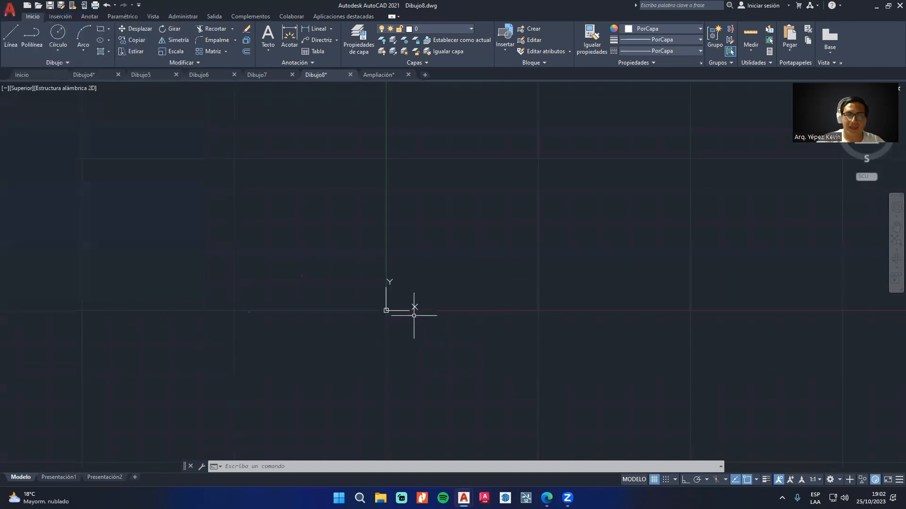
{"action": "scroll", "coordinate": [414, 314], "scroll_direction": "up", "scroll_amount": 5}
{"action": "mouse_move", "coordinate": [429, 307]}
{"action": "middle_mouse_down"}
{"action": "mouse_move", "coordinate": [516, 296]}
{"action": "mouse_move", "coordinate": [497, 318]}
{"action": "mouse_move", "coordinate": [526, 317]}
{"action": "middle_mouse_up"}
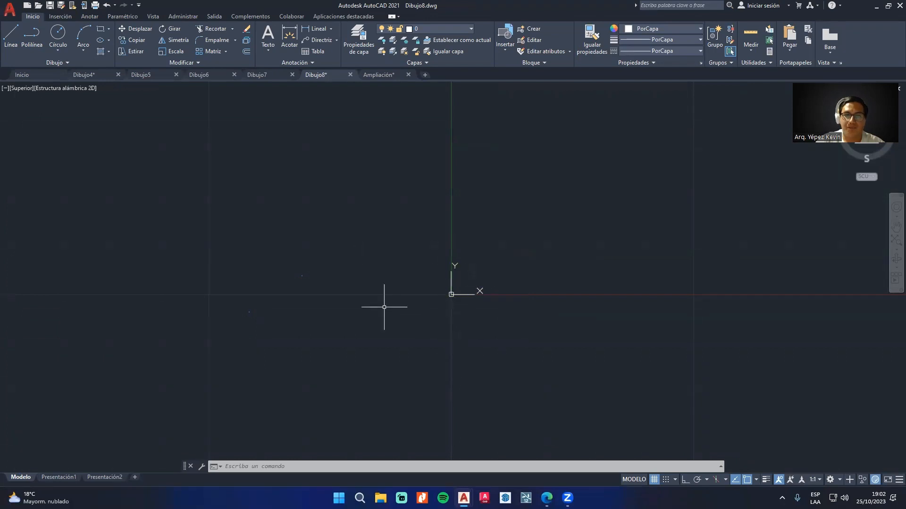
{"action": "scroll", "coordinate": [359, 272], "scroll_direction": "down", "scroll_amount": 2}
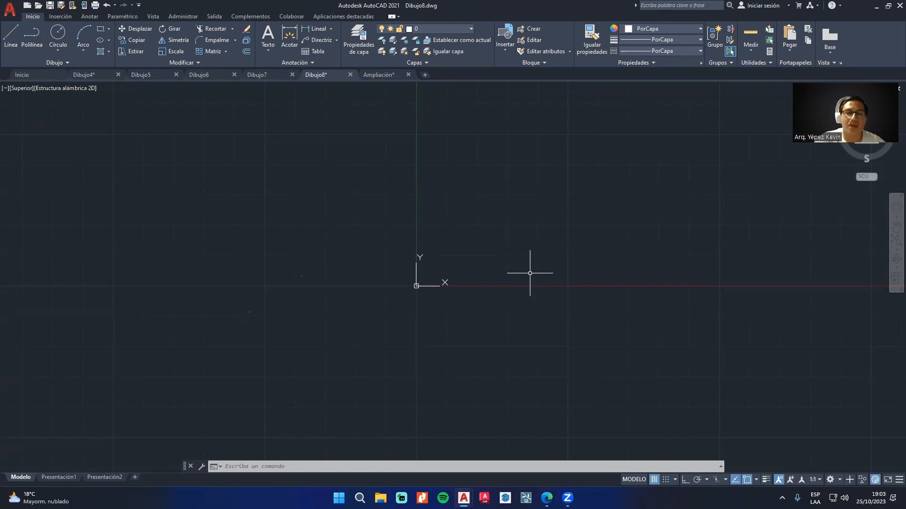
{"action": "scroll", "coordinate": [442, 307], "scroll_direction": "down", "scroll_amount": 2}
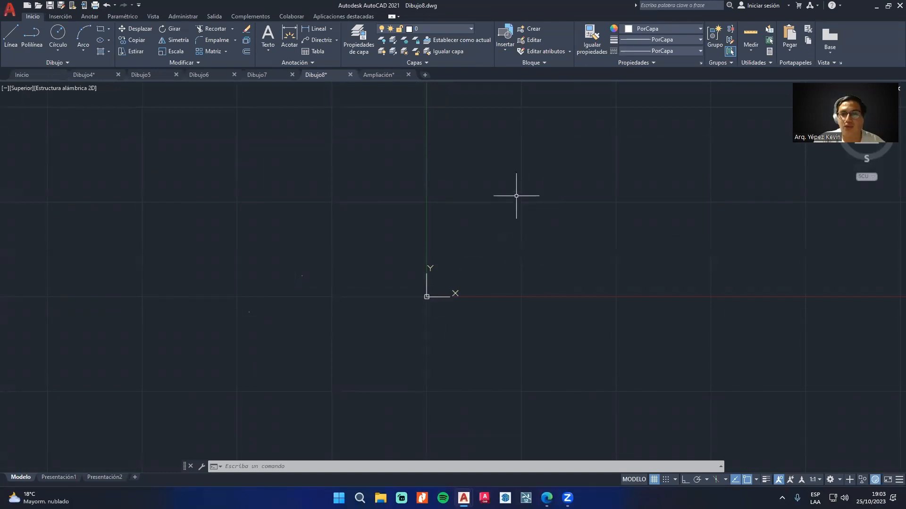
{"action": "scroll", "coordinate": [444, 259], "scroll_direction": "down", "scroll_amount": 2}
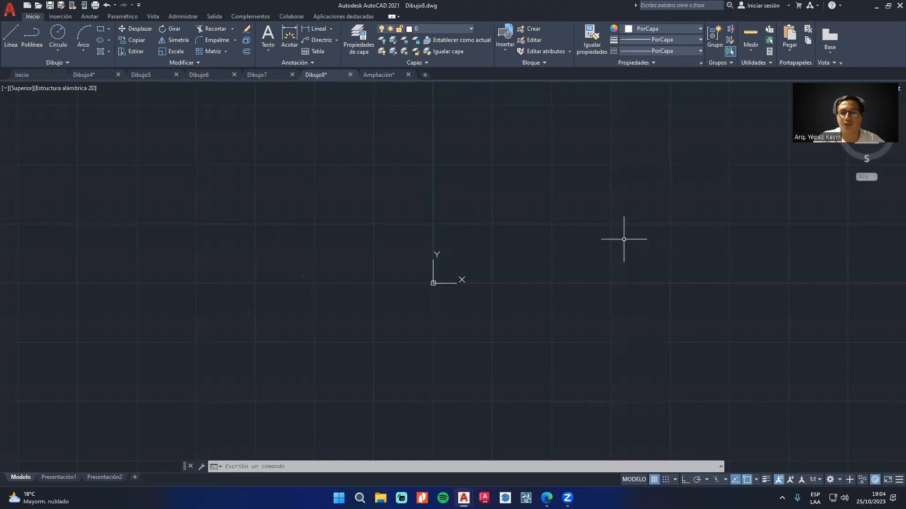
Step: Draw a small upright rectangle in the empty area to the upper right of the coordinate origin
{"action": "scroll", "coordinate": [640, 238], "scroll_direction": "up", "scroll_amount": 2}
{"action": "middle_click_drag", "start_coordinate": [646, 230], "coordinate": [562, 270]}
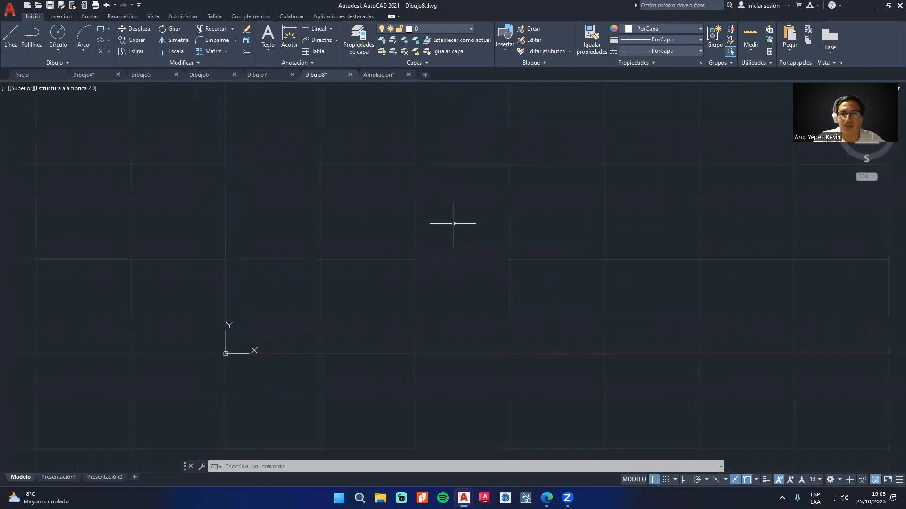
{"action": "left_click", "coordinate": [100, 28]}
{"action": "left_click", "coordinate": [486, 218]}
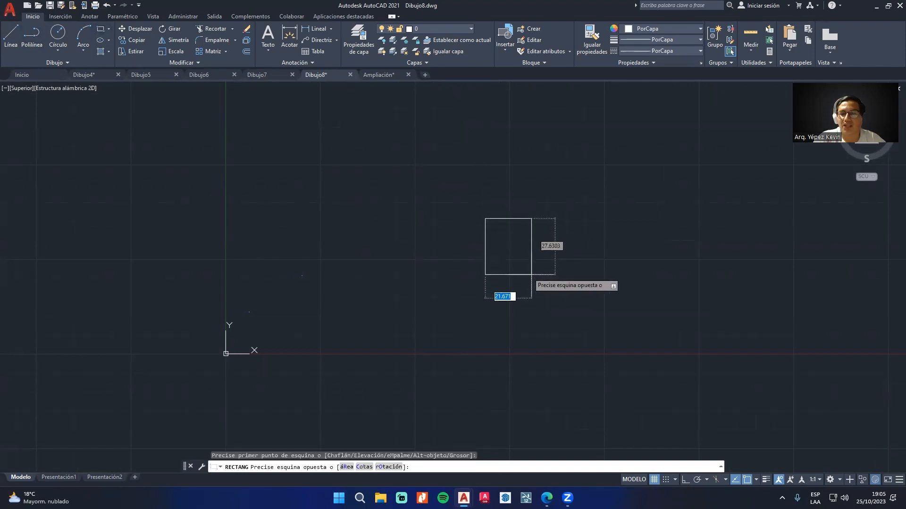
{"action": "left_click", "coordinate": [538, 283]}
{"action": "scroll", "coordinate": [512, 234], "scroll_direction": "up", "scroll_amount": 2}
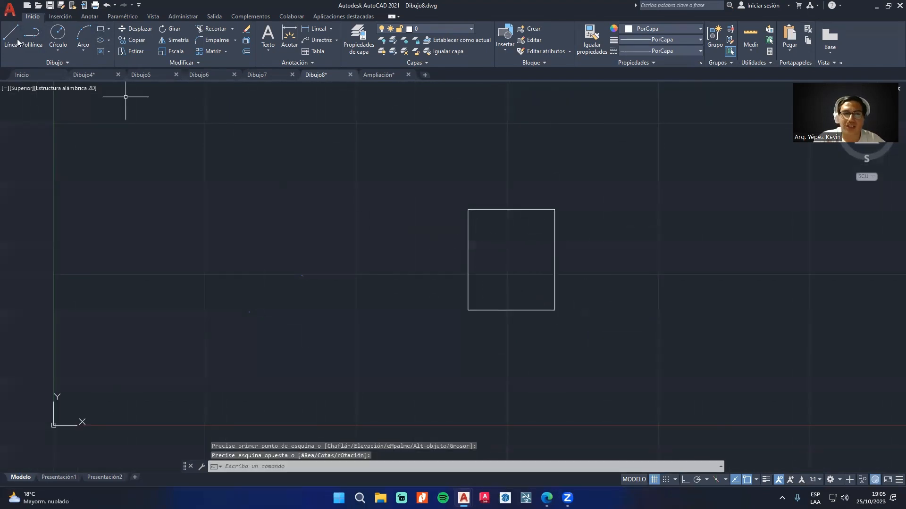
Step: Draw a small circle inside the rectangle, slightly above its centre
{"action": "left_click", "coordinate": [58, 33]}
{"action": "left_click", "coordinate": [517, 251]}
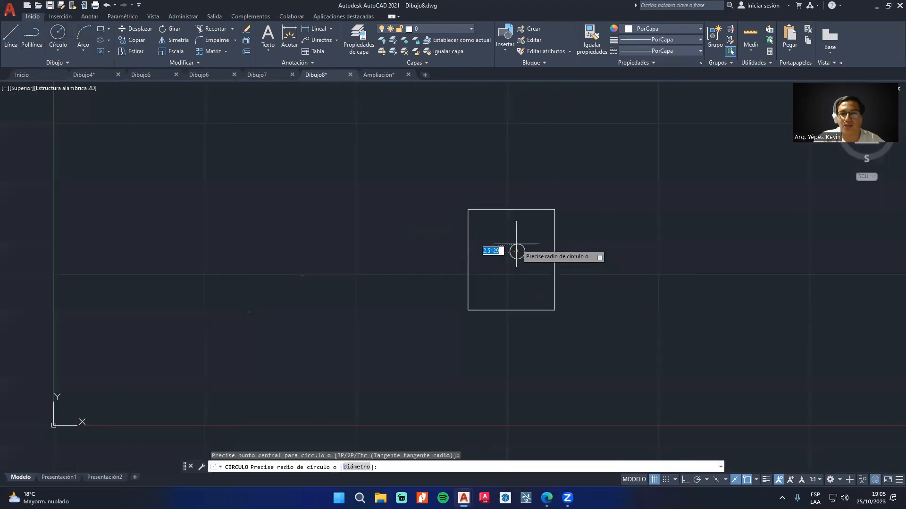
{"action": "left_click", "coordinate": [518, 234]}
{"action": "key", "text": "Escape"}
Step: Erase the rectangle and the circle together, leaving the drawing empty around the origin
{"action": "left_click", "coordinate": [576, 330]}
{"action": "left_click", "coordinate": [424, 174]}
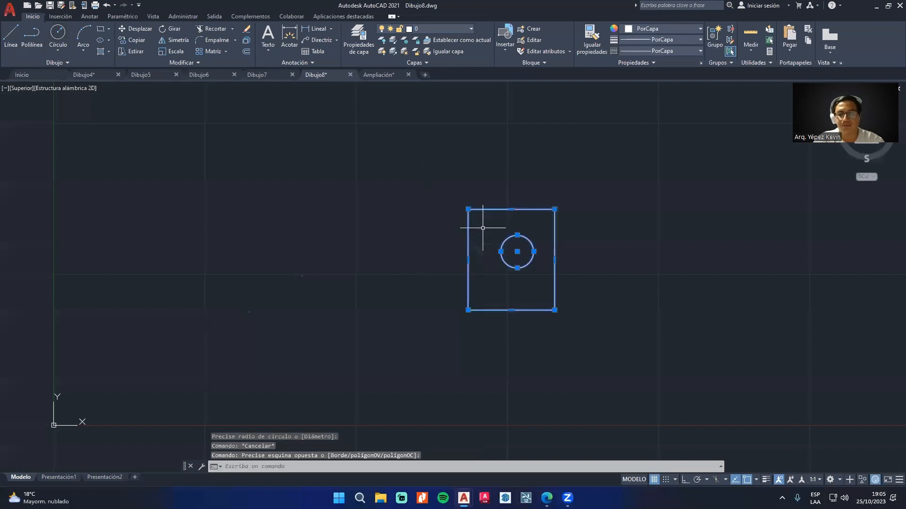
{"action": "key", "text": "Delete"}
{"action": "scroll", "coordinate": [627, 286], "scroll_direction": "down", "scroll_amount": 2}
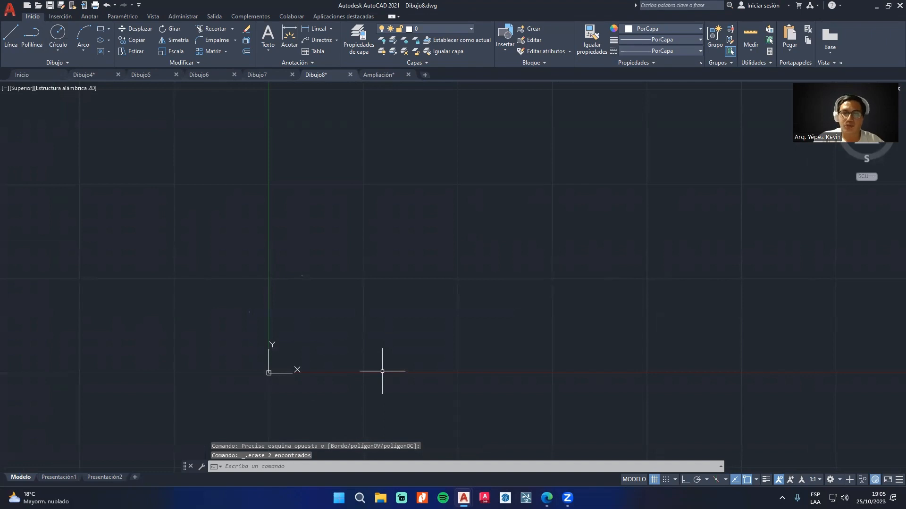
{"action": "middle_click_drag", "start_coordinate": [309, 357], "coordinate": [374, 310]}
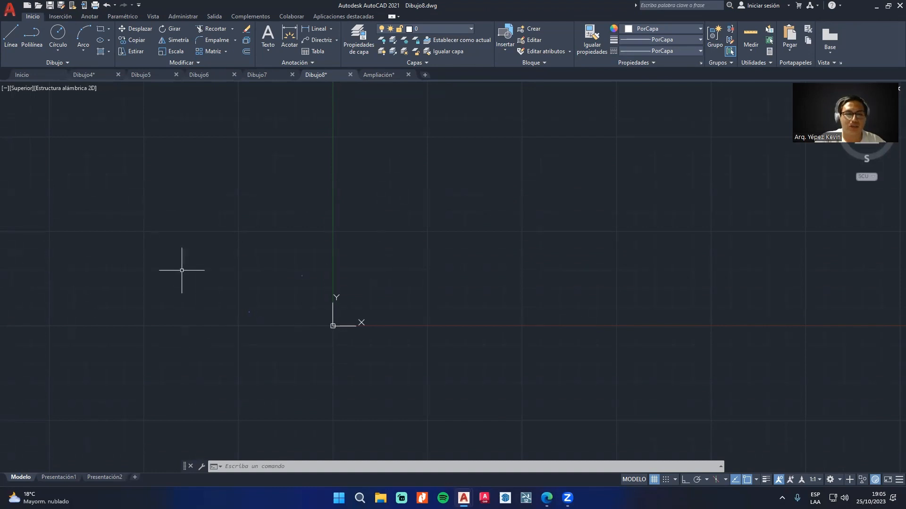
Step: Check the Unidades utility among the drawing maintenance tools and close its settings without changes
{"action": "left_click", "coordinate": [9, 10]}
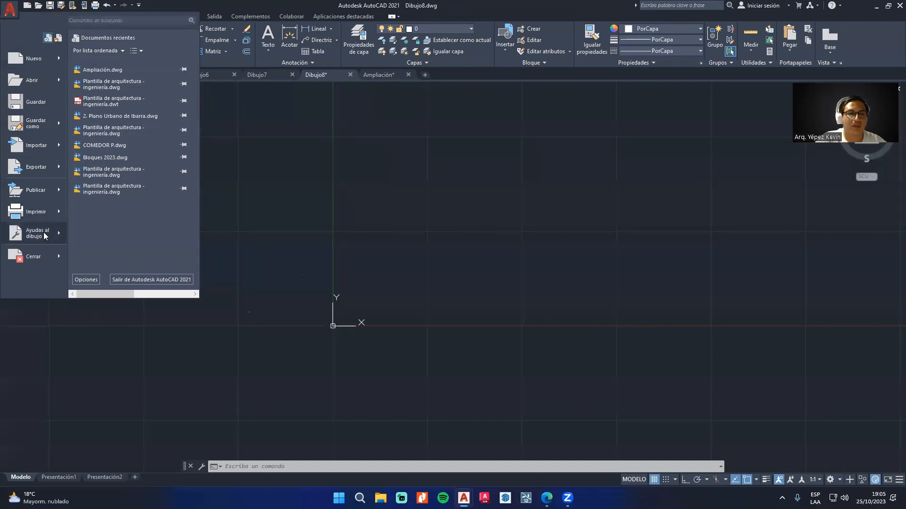
{"action": "mouse_move", "coordinate": [48, 237]}
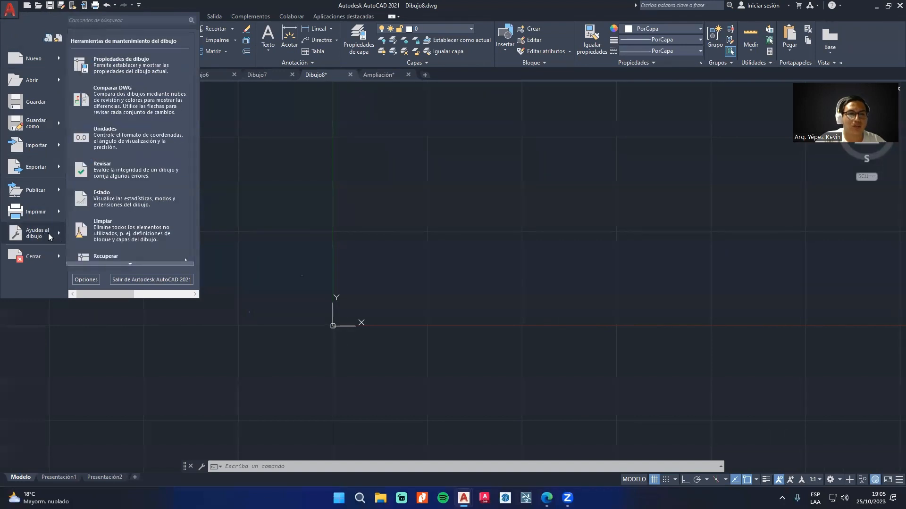
{"action": "left_click", "coordinate": [107, 141]}
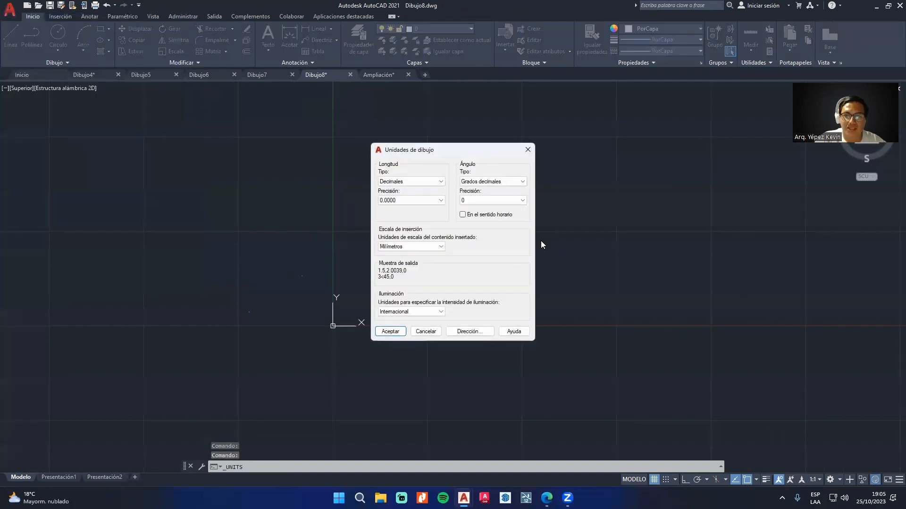
{"action": "left_click", "coordinate": [528, 154]}
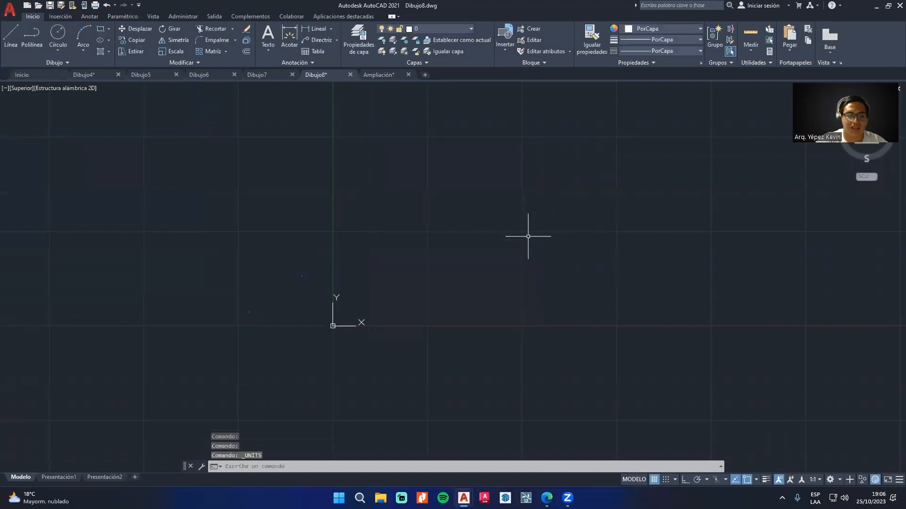
{"action": "type", "text": "UB"}
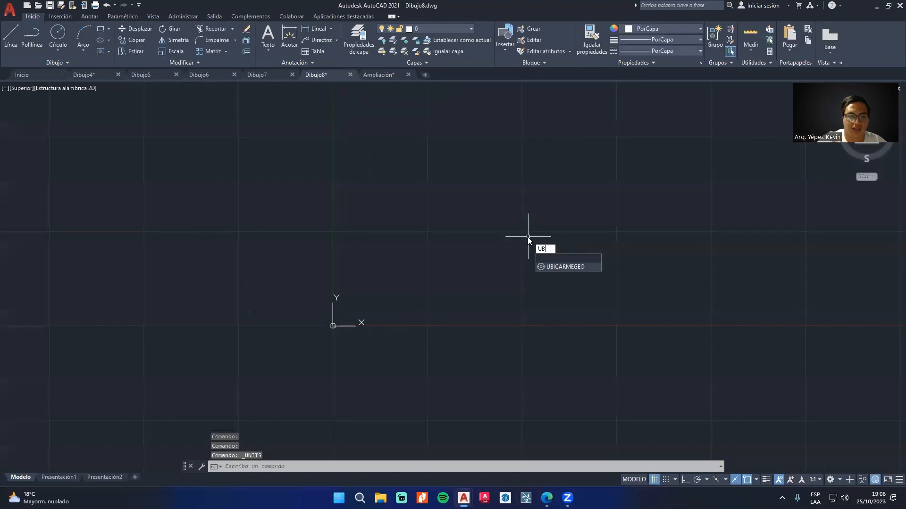
{"action": "key", "text": "BackSpace"}
{"action": "key", "text": "Escape"}
{"action": "key", "text": "Escape"}
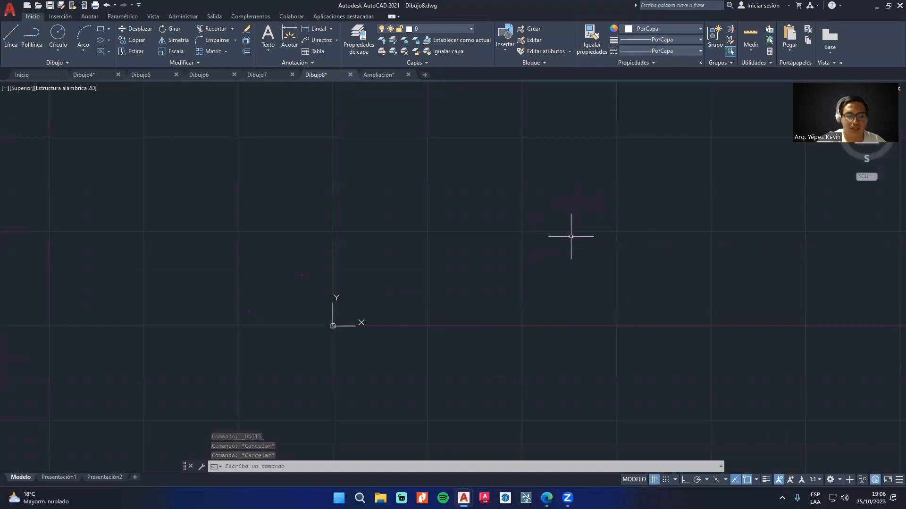
{"action": "type", "text": "UNI"}
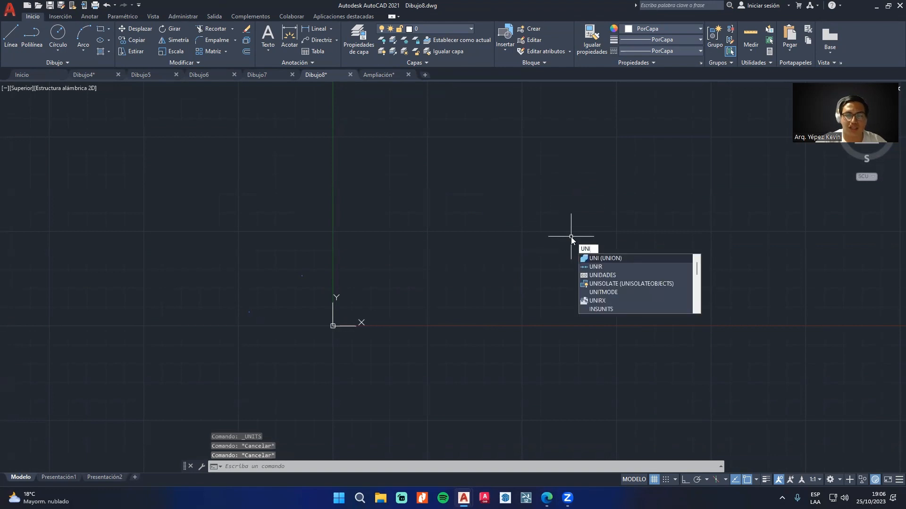
{"action": "type", "text": "DADES"}
{"action": "key", "text": "Escape"}
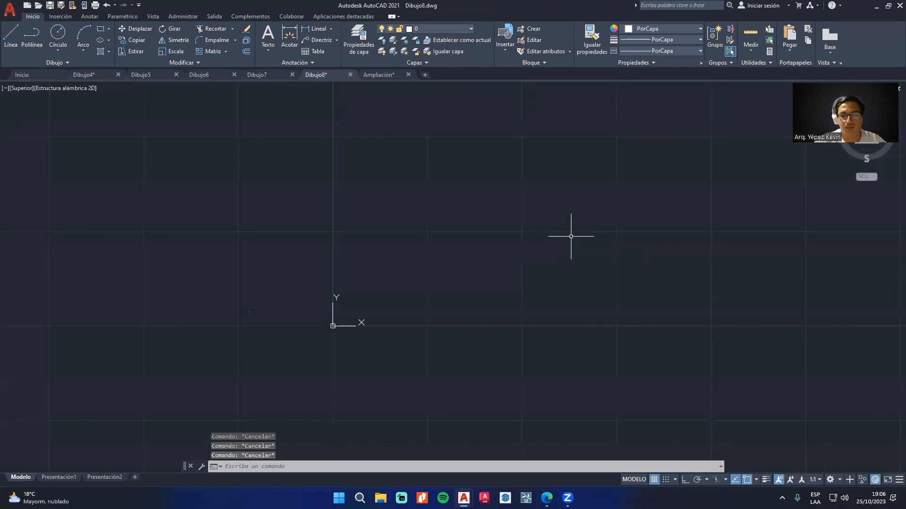
Step: Run the UNIDADES command from the command line to open the drawing units settings
{"action": "left_click", "coordinate": [392, 467]}
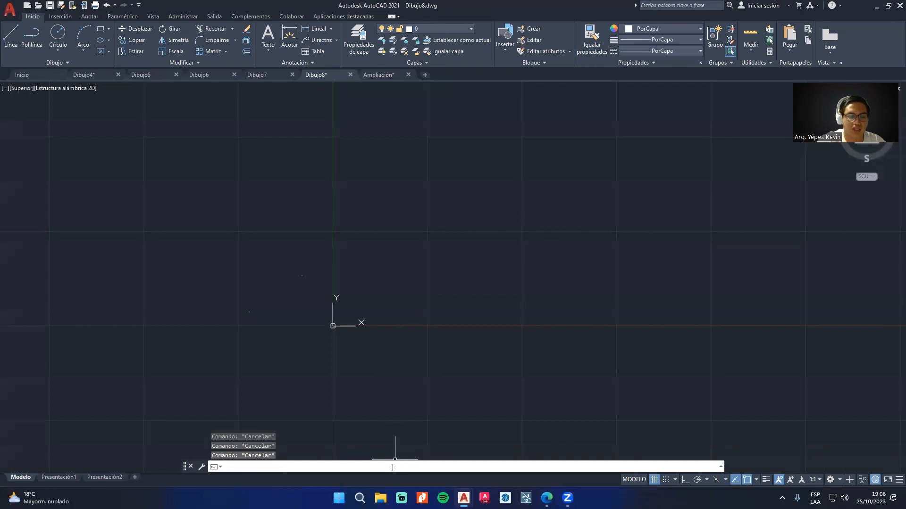
{"action": "type", "text": "UNIDADES"}
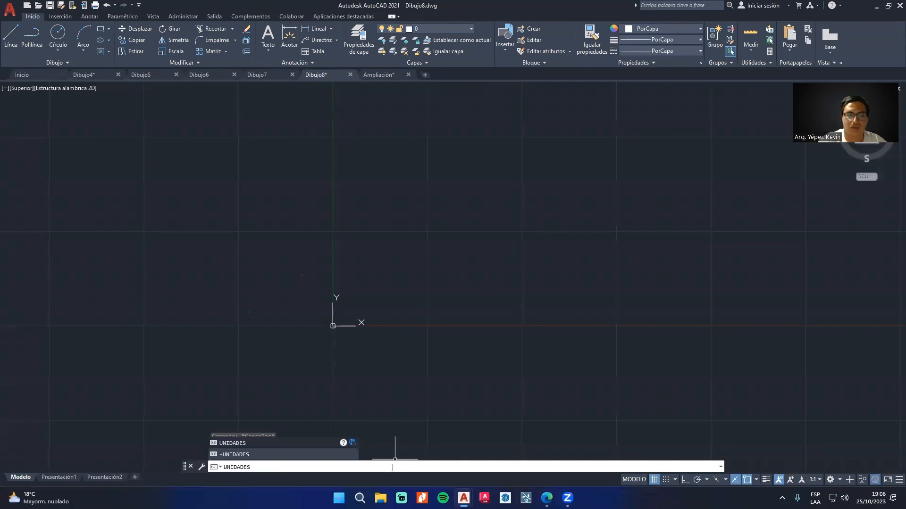
{"action": "key", "text": "Return"}
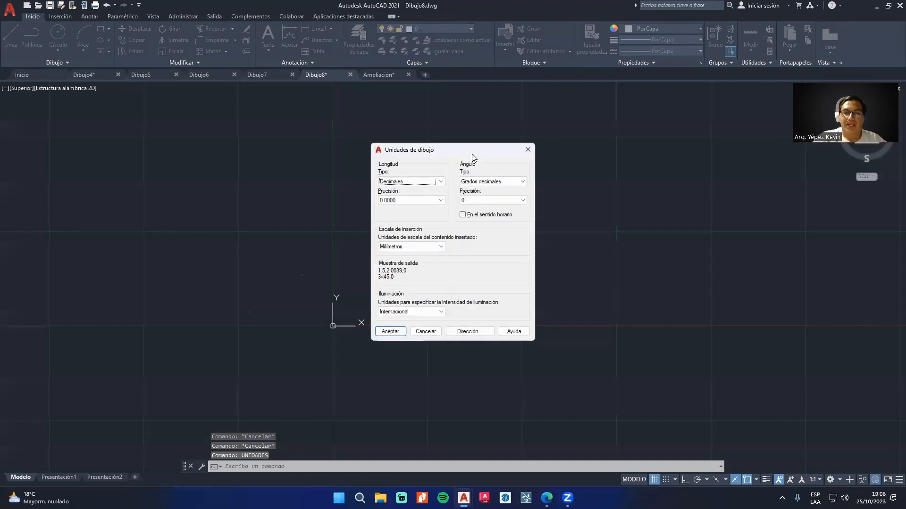
{"action": "left_click_drag", "start_coordinate": [473, 156], "coordinate": [477, 163]}
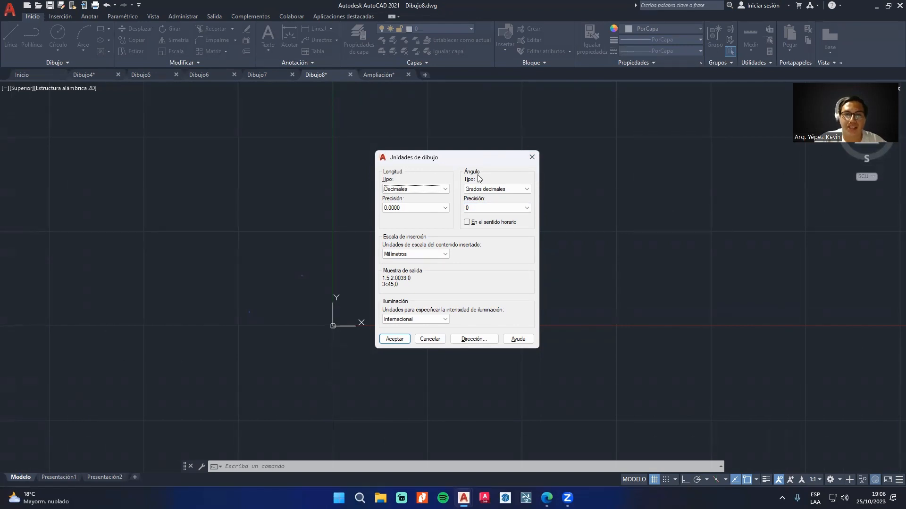
Step: Choose Decimales as the length type and Grados decimales as the angle type for the drawing units
{"action": "left_click", "coordinate": [425, 189]}
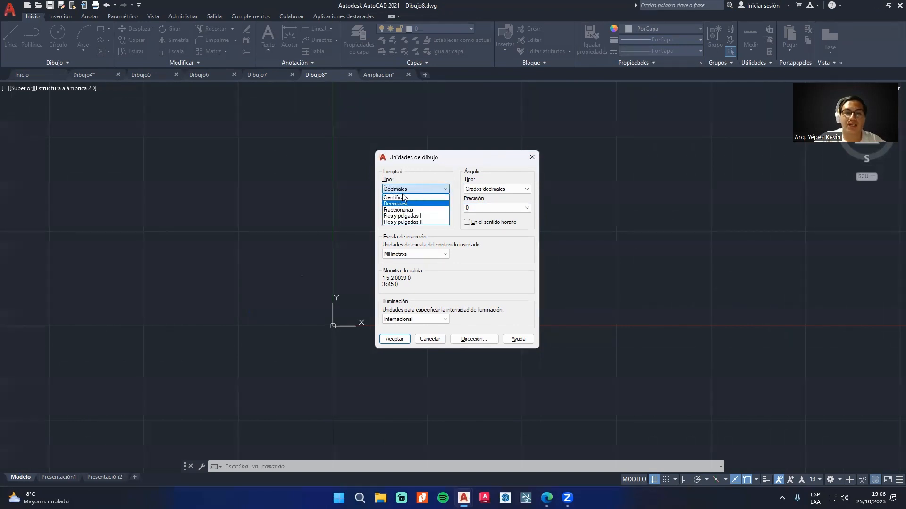
{"action": "left_click", "coordinate": [415, 204]}
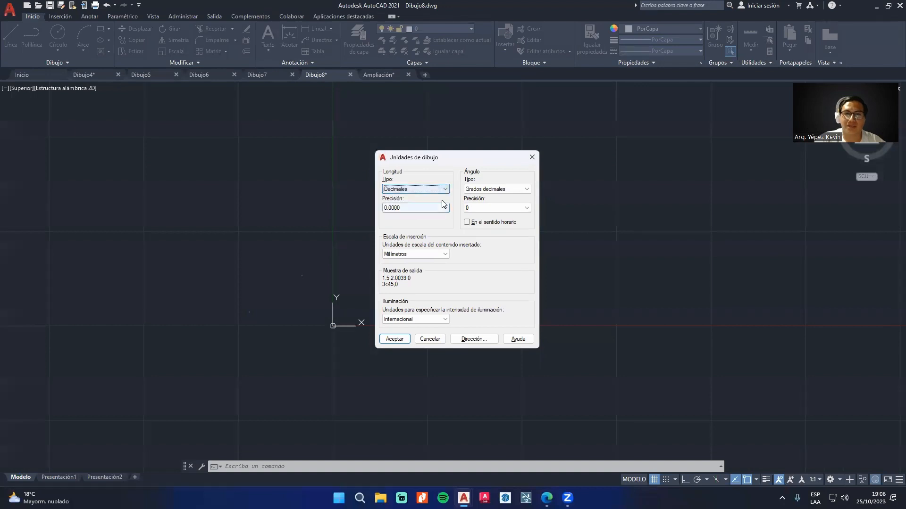
{"action": "left_click", "coordinate": [500, 189]}
{"action": "left_click", "coordinate": [497, 211]}
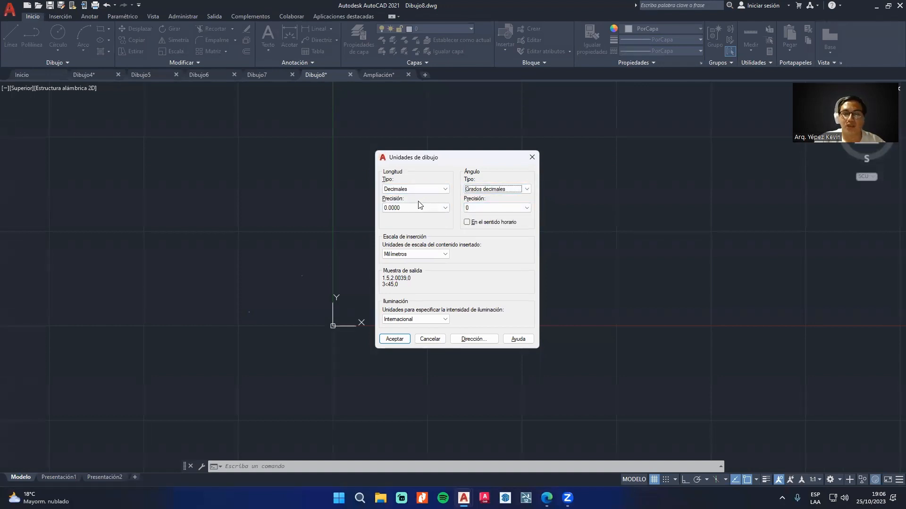
Step: Set the length precision of the drawing units to 0.00
{"action": "left_click", "coordinate": [406, 208]}
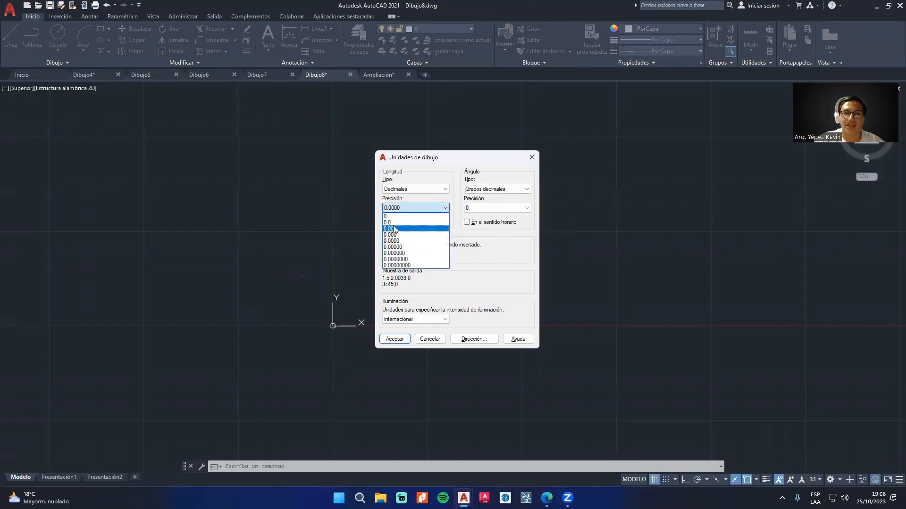
{"action": "left_click", "coordinate": [395, 229]}
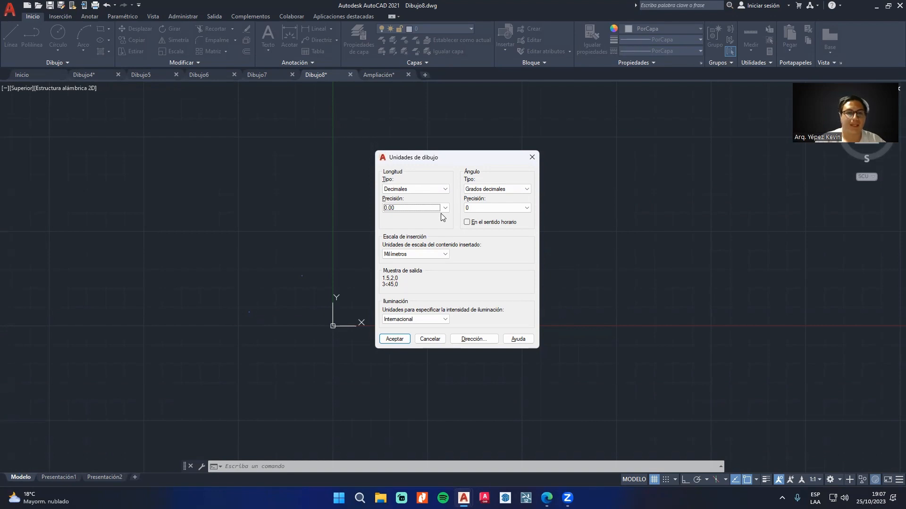
{"action": "left_click", "coordinate": [422, 209]}
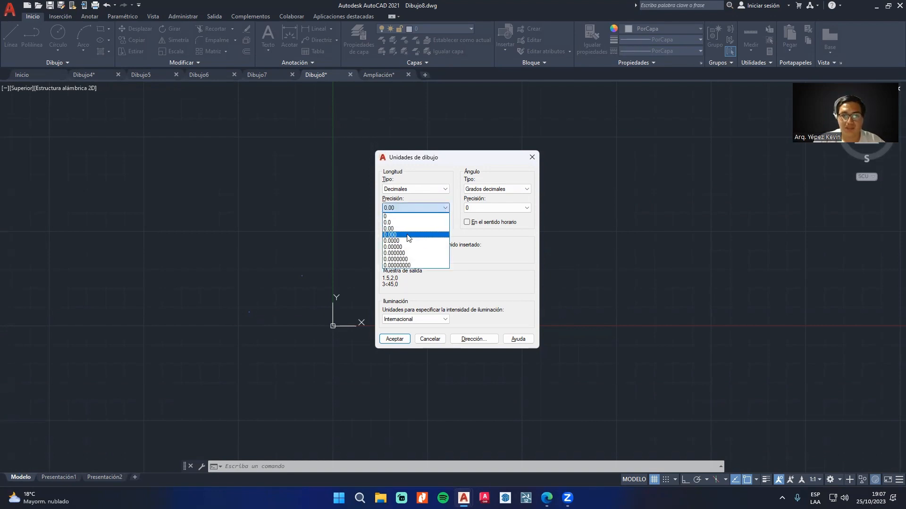
{"action": "left_click", "coordinate": [423, 210]}
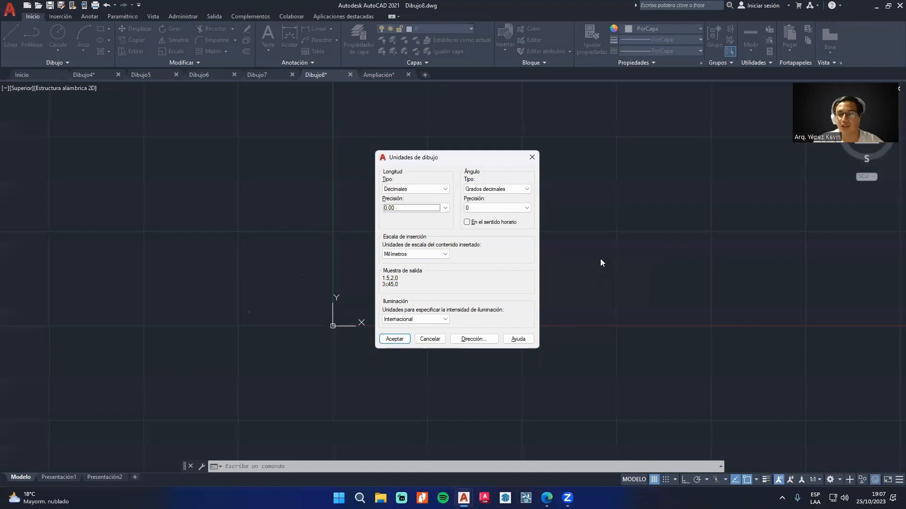
Step: Reselect 0.00 as the length precision, set the insertion scale units to Metros and accept the drawing units
{"action": "left_click", "coordinate": [427, 208]}
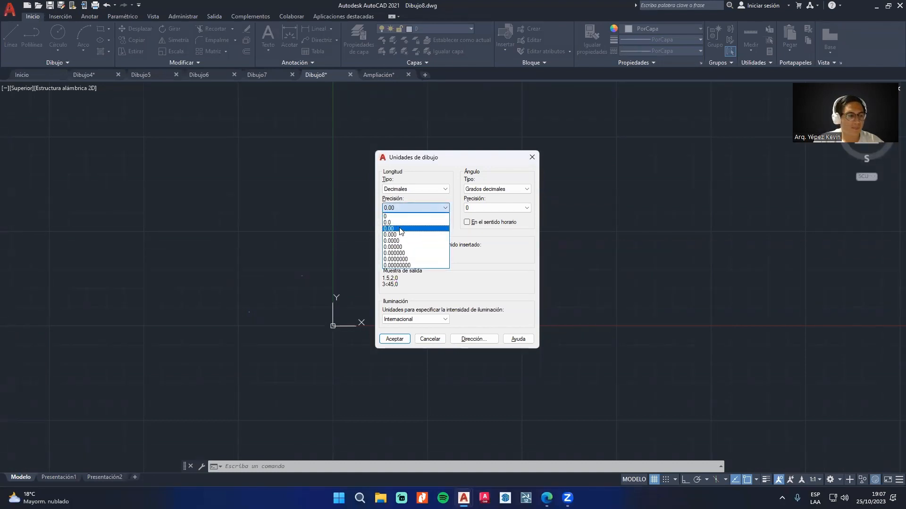
{"action": "left_click", "coordinate": [401, 230]}
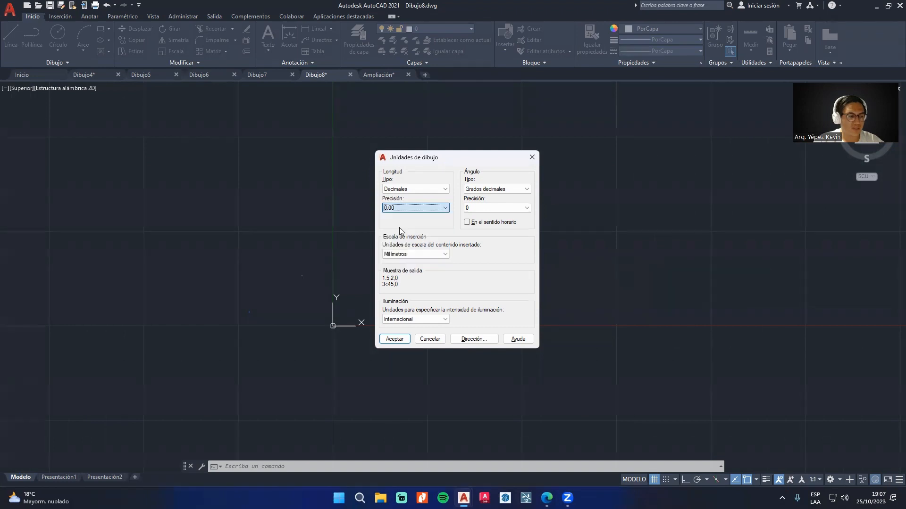
{"action": "left_click", "coordinate": [405, 255]}
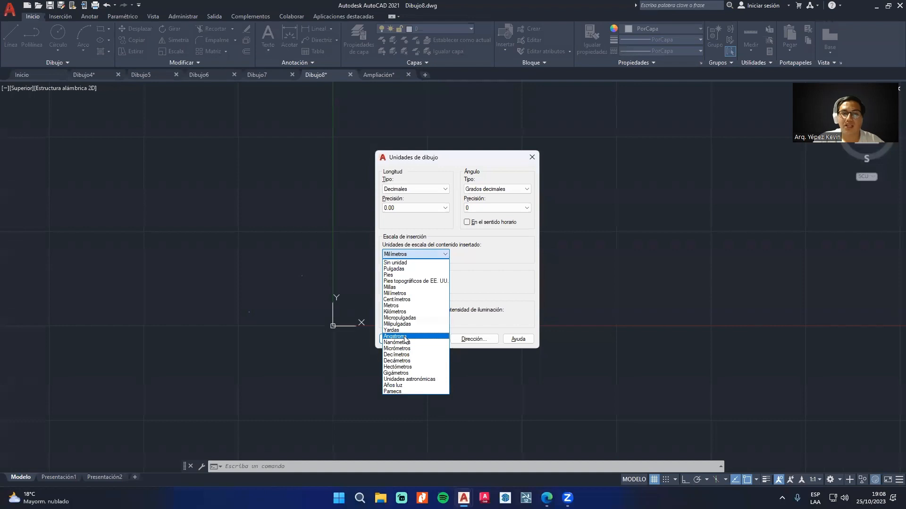
{"action": "left_click", "coordinate": [402, 307]}
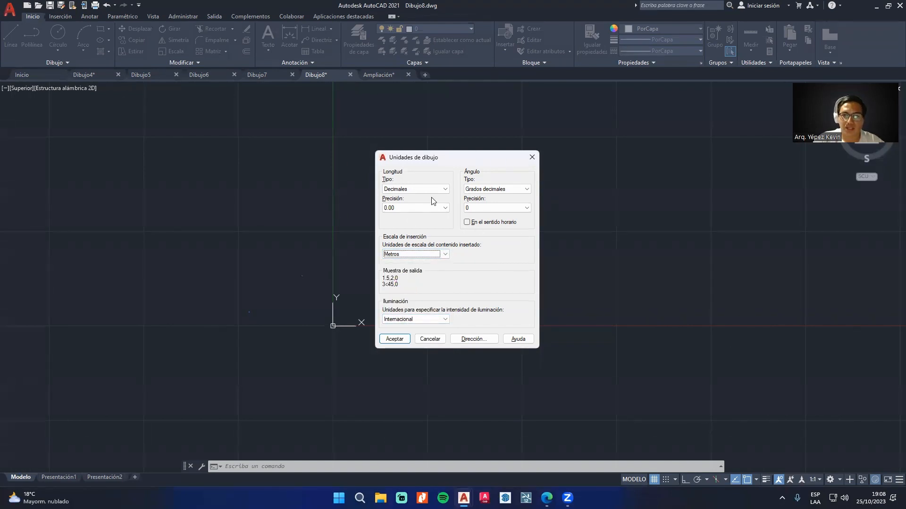
{"action": "left_click", "coordinate": [395, 340]}
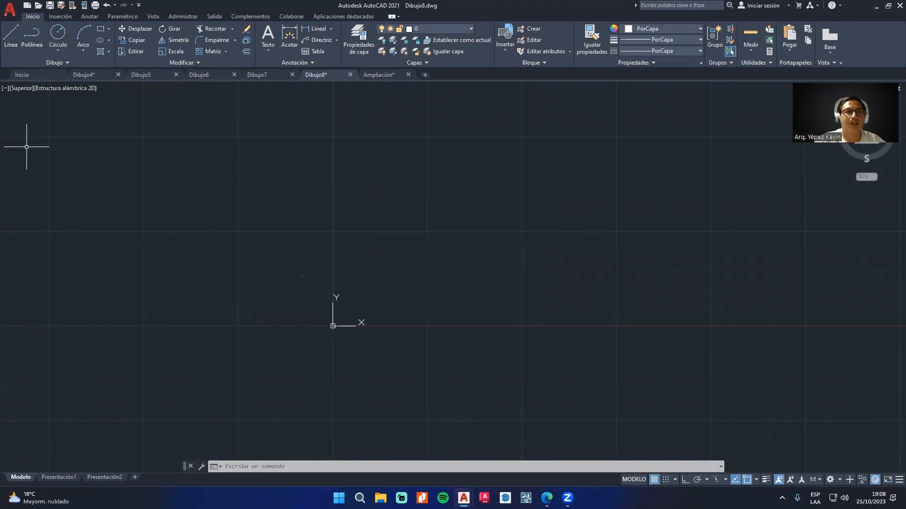
Step: Set the interface colour theme to Claro in the program options and apply it
{"action": "left_click", "coordinate": [13, 11]}
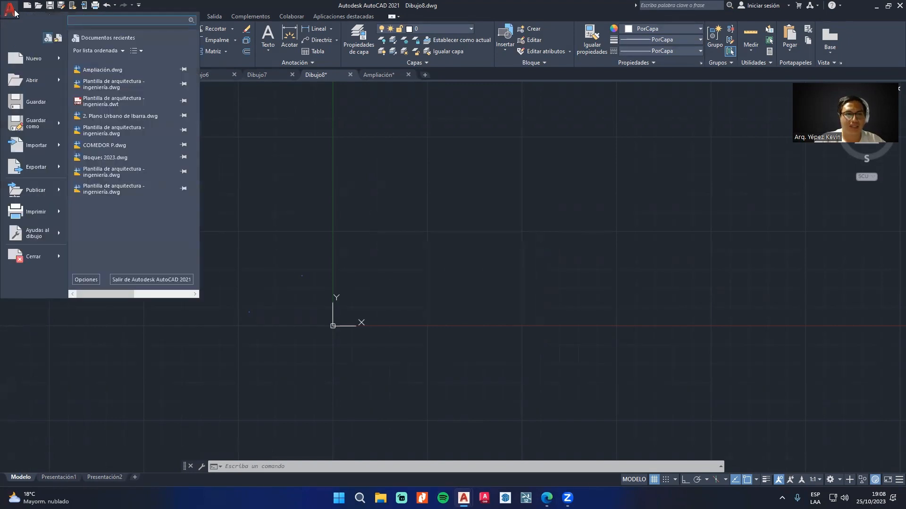
{"action": "left_click", "coordinate": [89, 280]}
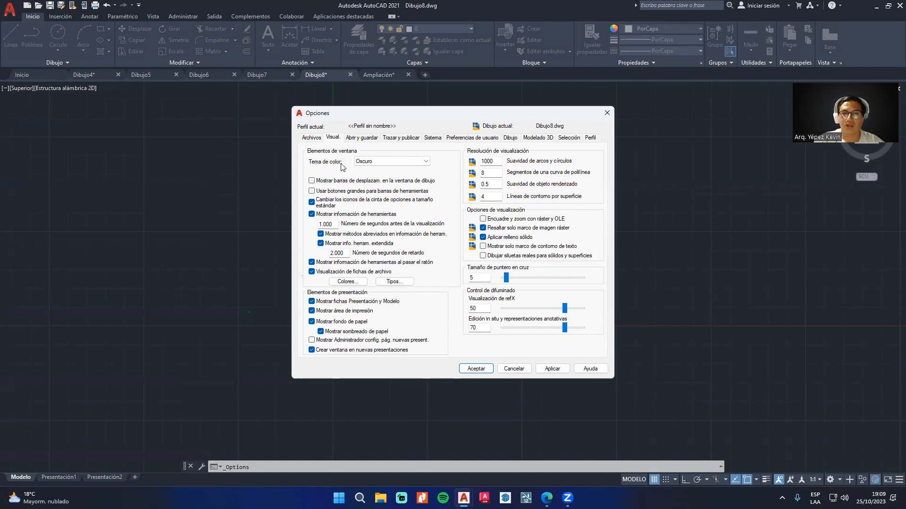
{"action": "left_click", "coordinate": [384, 162]}
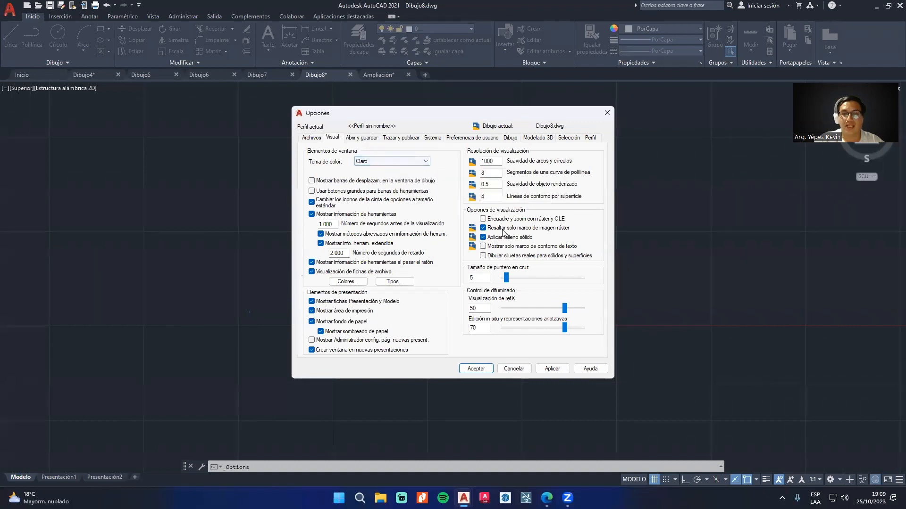
{"action": "left_click", "coordinate": [552, 369]}
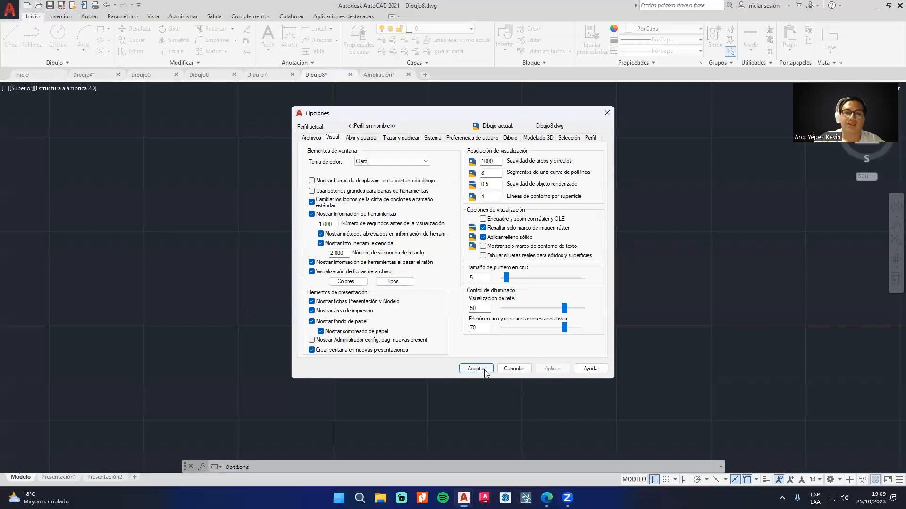
{"action": "left_click", "coordinate": [476, 369]}
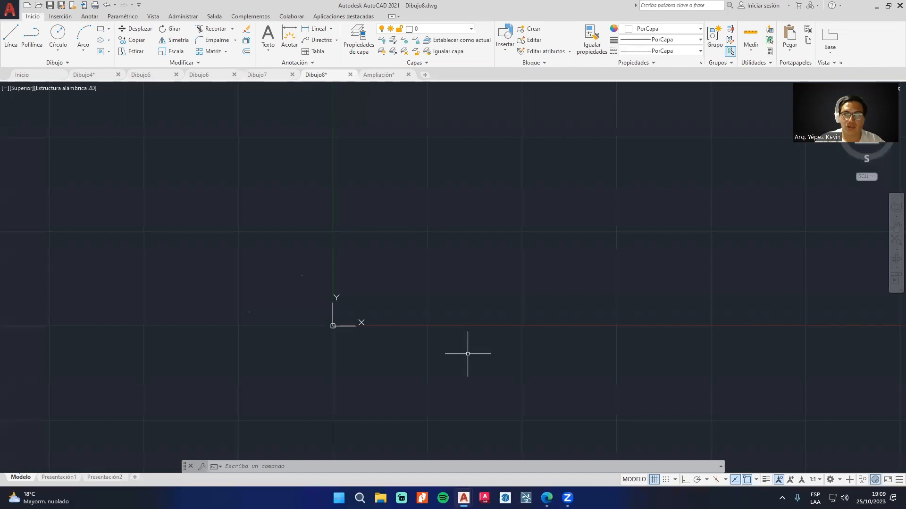
Step: Set the uniform background colour of the 2D model space to Blanco in the drawing window colours and accept the options
{"action": "left_click", "coordinate": [8, 10]}
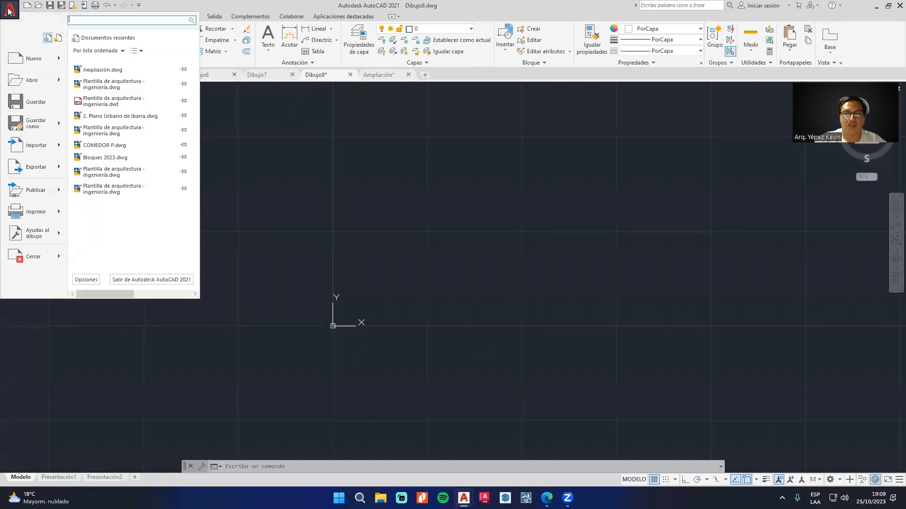
{"action": "left_click", "coordinate": [92, 280]}
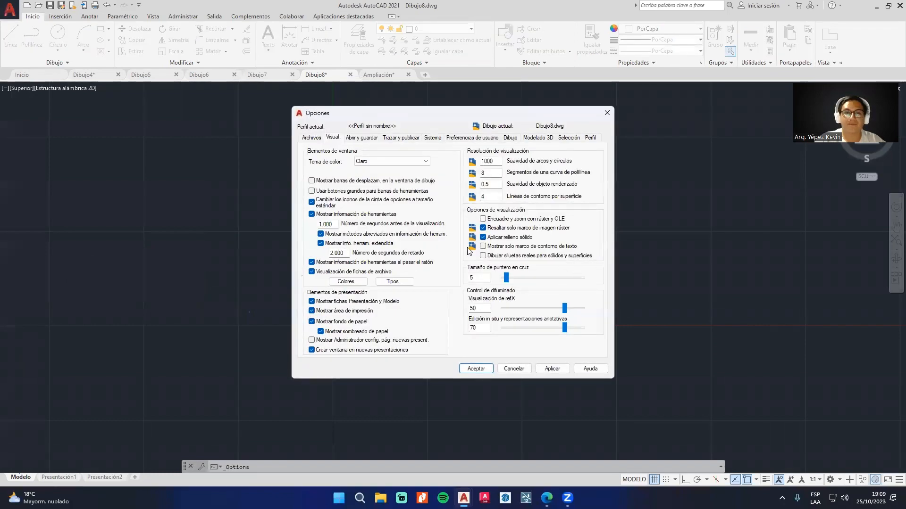
{"action": "left_click", "coordinate": [360, 138]}
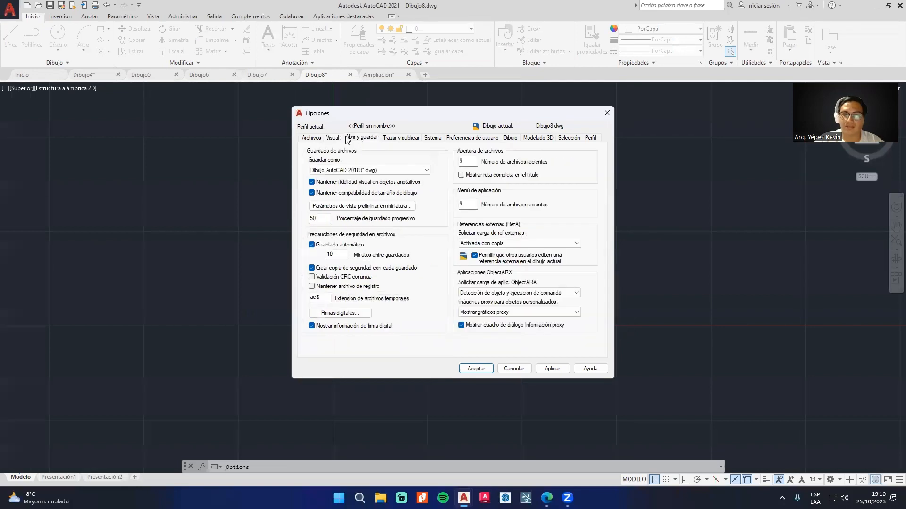
{"action": "left_click", "coordinate": [331, 138]}
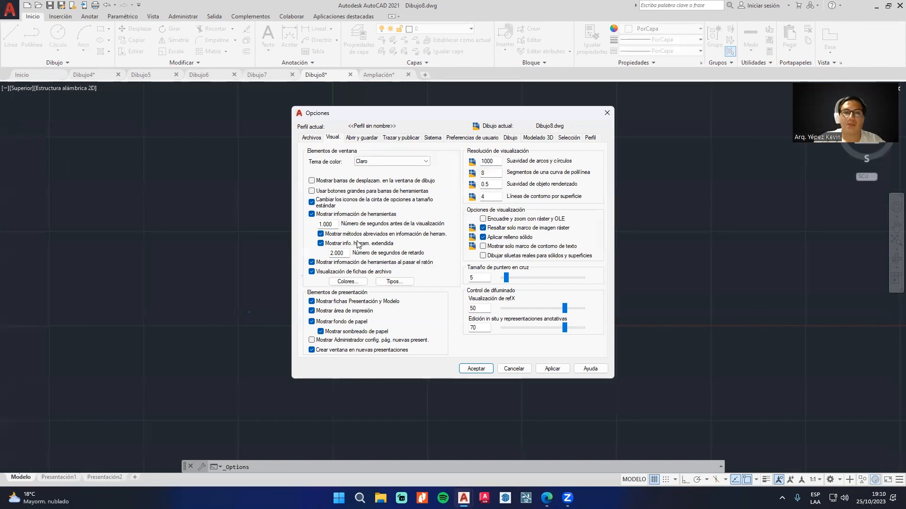
{"action": "left_click", "coordinate": [350, 282]}
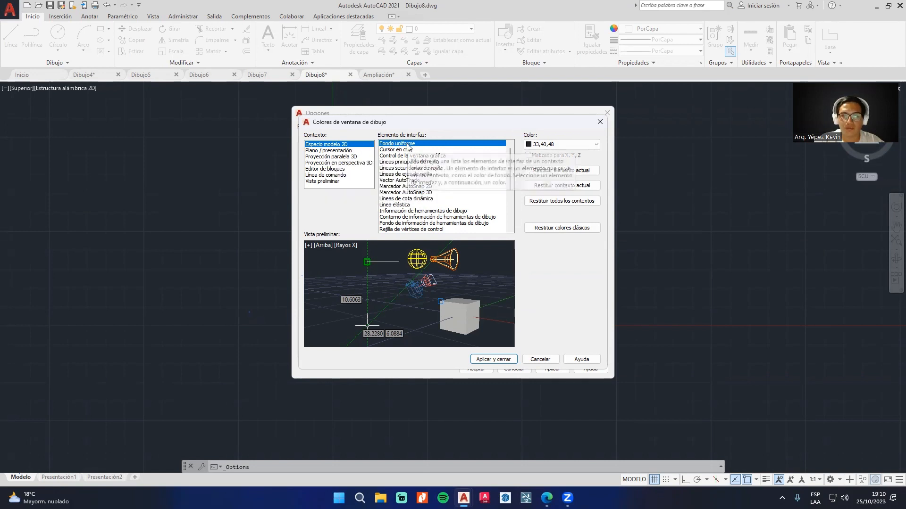
{"action": "left_click", "coordinate": [564, 148]}
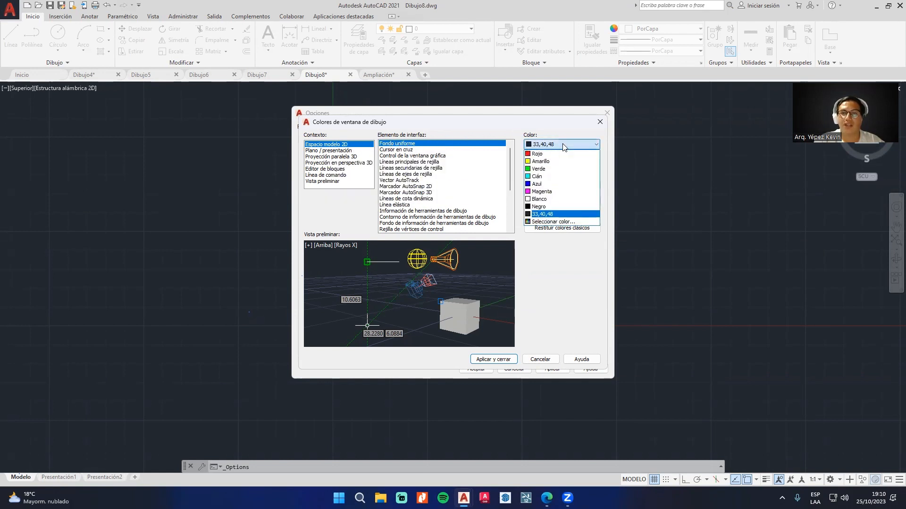
{"action": "left_click", "coordinate": [547, 199]}
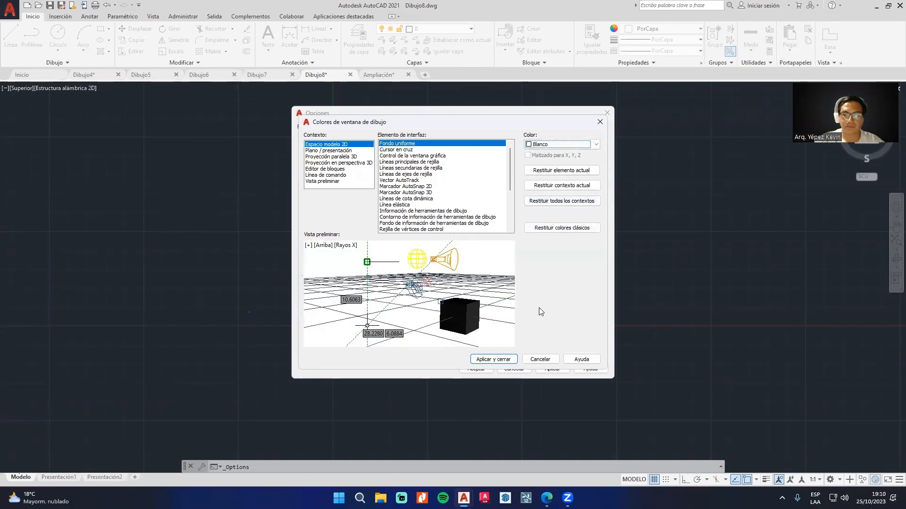
{"action": "left_click", "coordinate": [494, 361]}
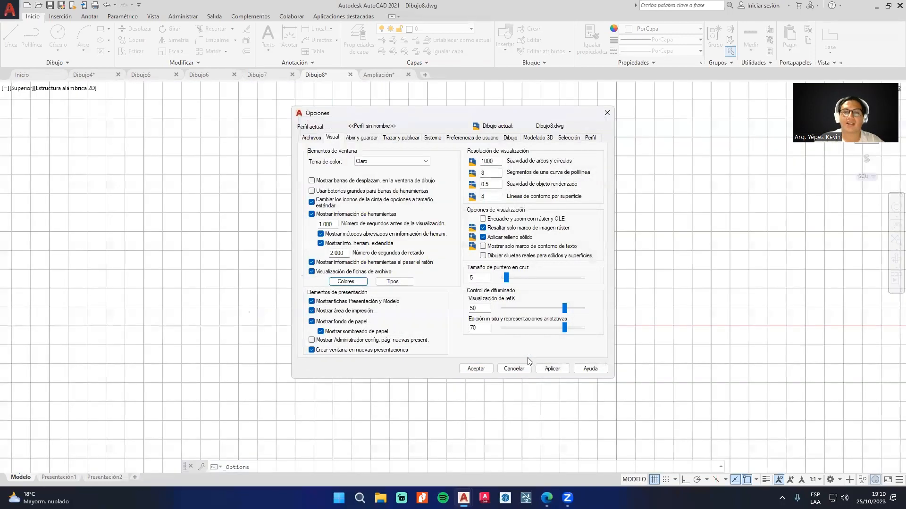
{"action": "left_click", "coordinate": [476, 368]}
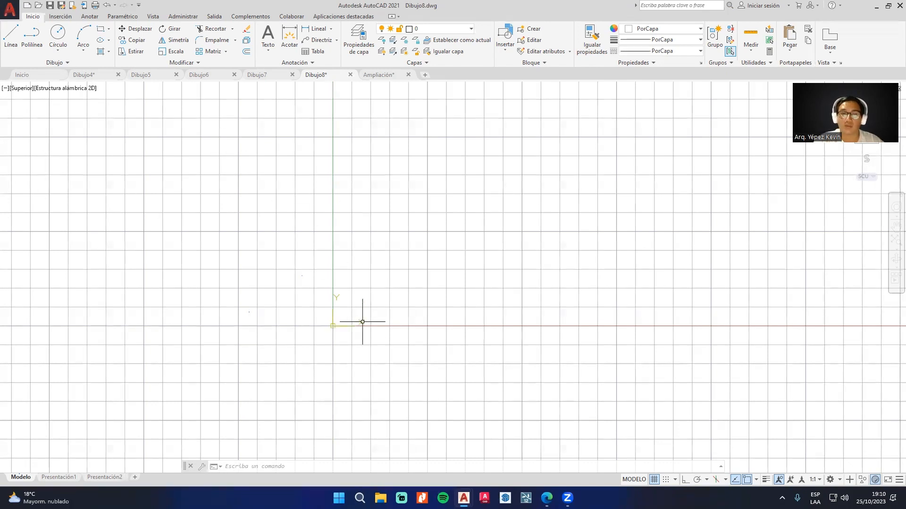
Step: Reopen the program options and set the interface colour theme to Oscuro
{"action": "left_click", "coordinate": [7, 7]}
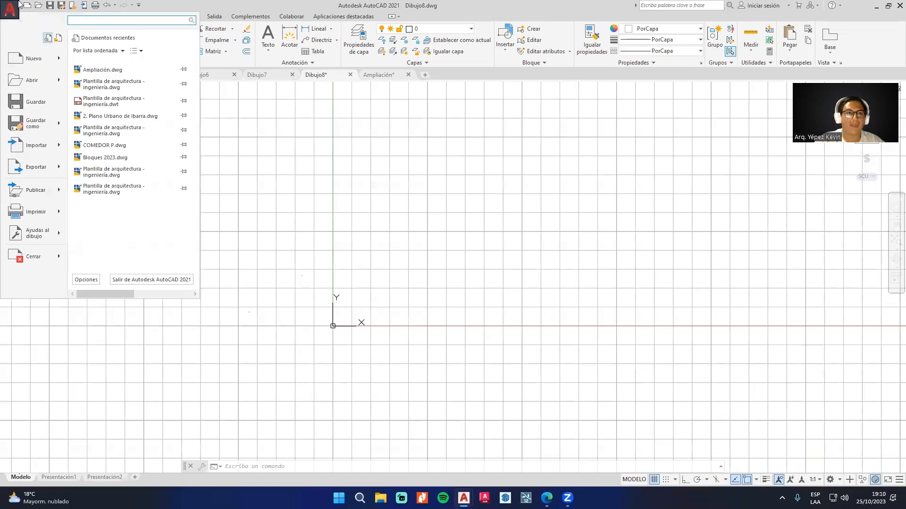
{"action": "left_click", "coordinate": [493, 268]}
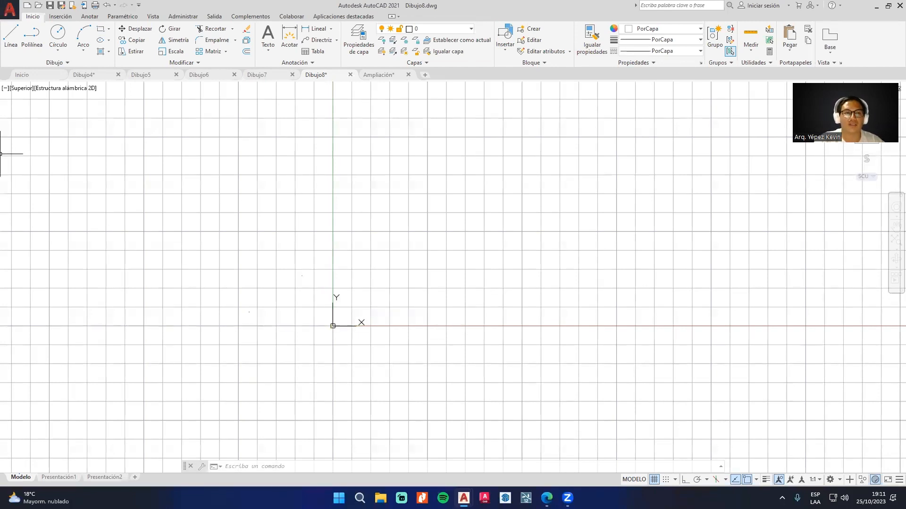
{"action": "left_click", "coordinate": [5, 7]}
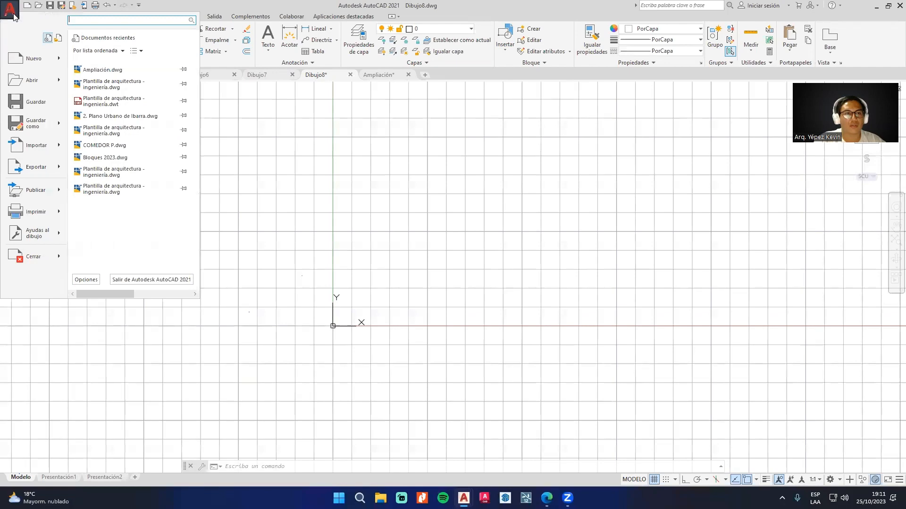
{"action": "left_click", "coordinate": [83, 280]}
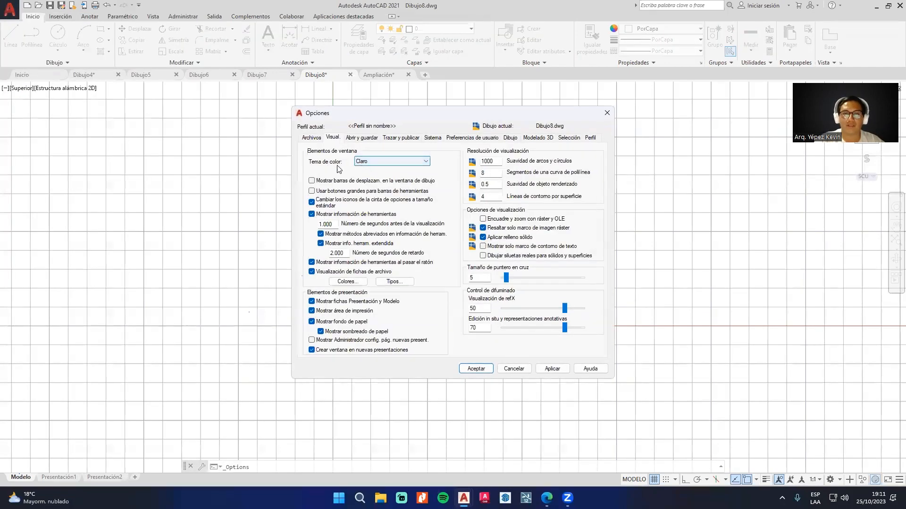
{"action": "left_click", "coordinate": [383, 162]}
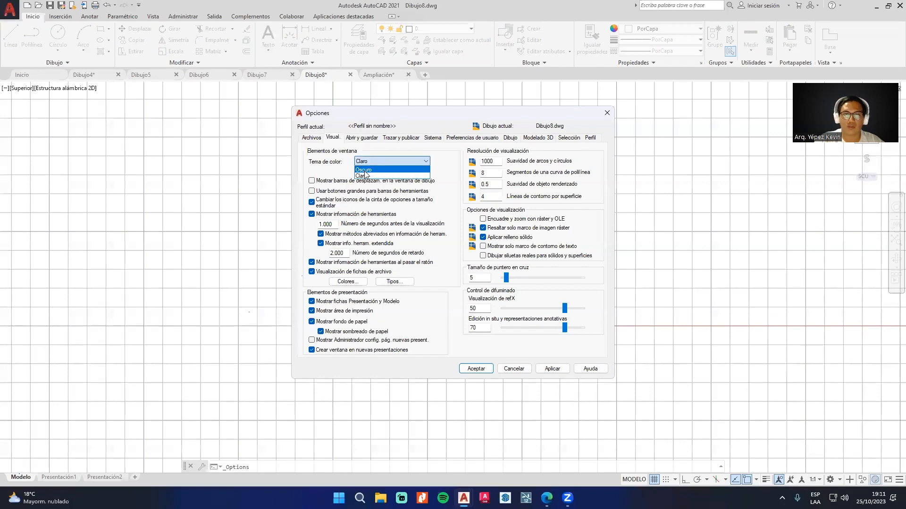
{"action": "left_click", "coordinate": [372, 171]}
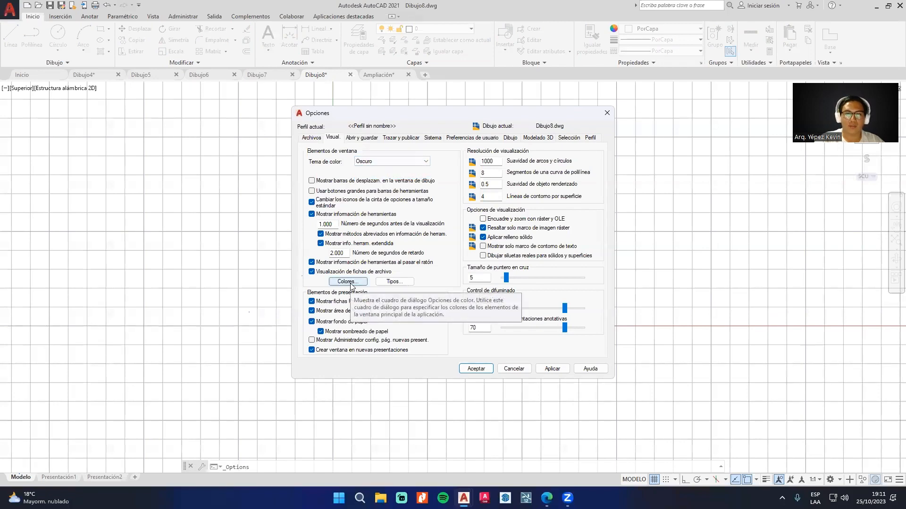
Step: Restore the default colours of the uniform background and of the whole Espacio modelo 2D context
{"action": "left_click", "coordinate": [351, 284]}
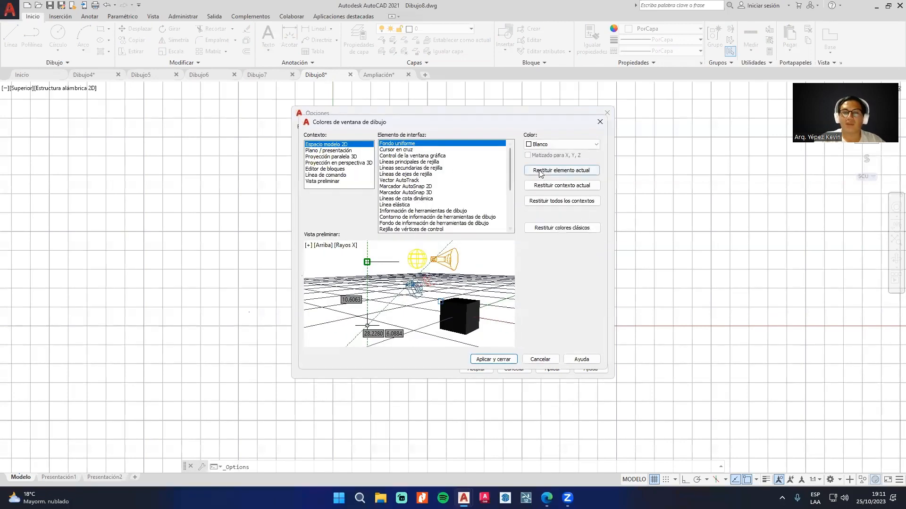
{"action": "left_click", "coordinate": [563, 172]}
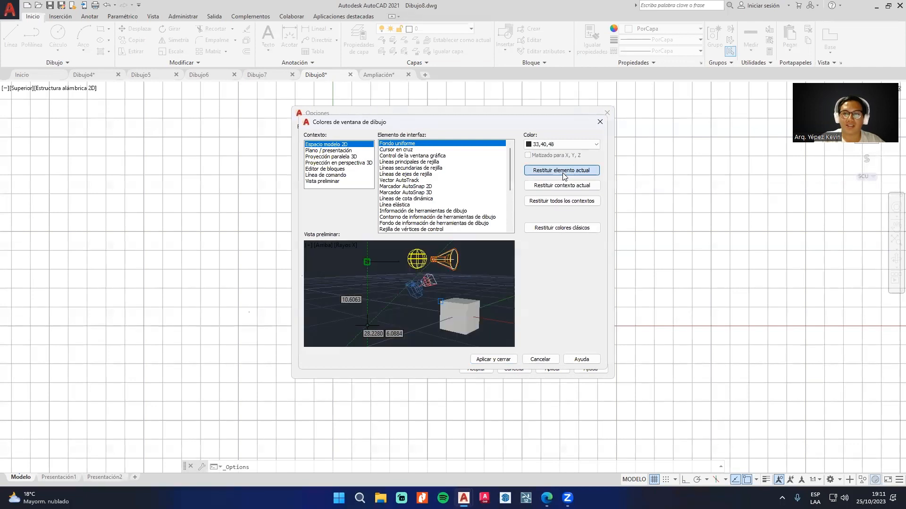
{"action": "left_click", "coordinate": [559, 189]}
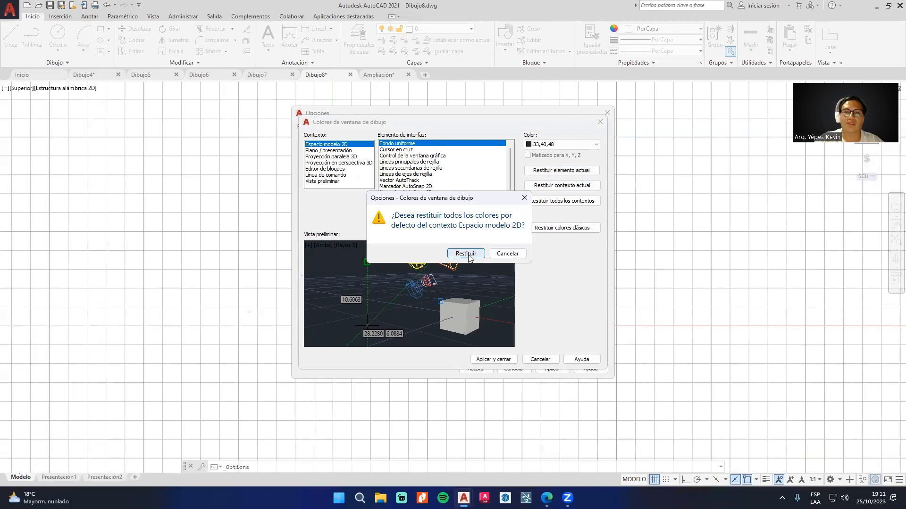
{"action": "left_click", "coordinate": [466, 254]}
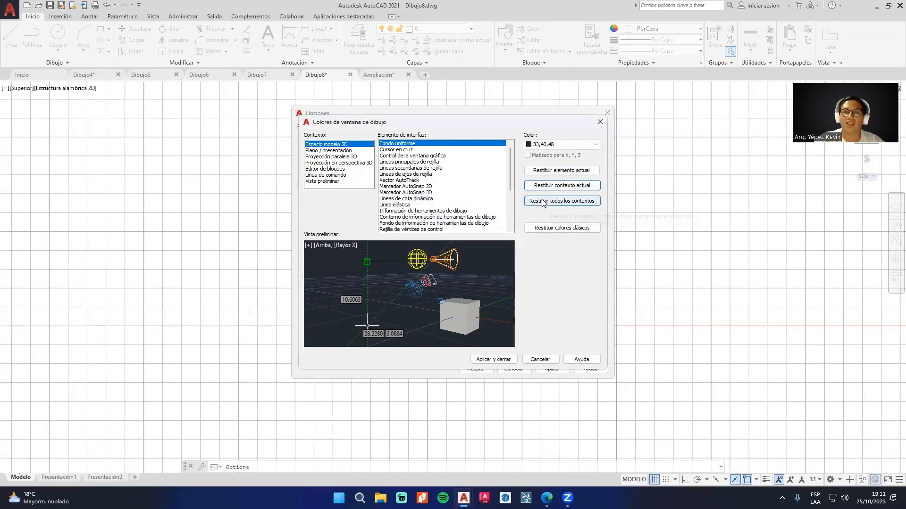
Step: Restore the default colours of all drawing window contexts, then apply and accept the options
{"action": "left_click", "coordinate": [541, 203]}
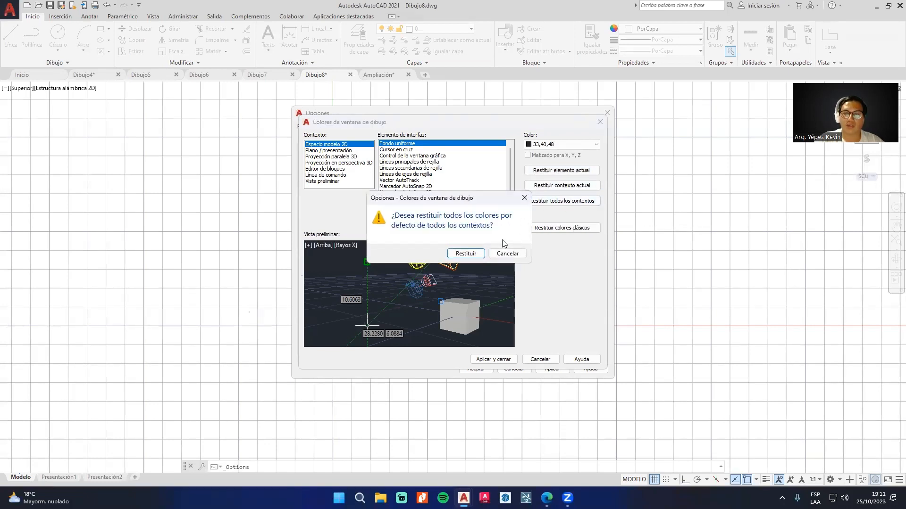
{"action": "left_click", "coordinate": [478, 255]}
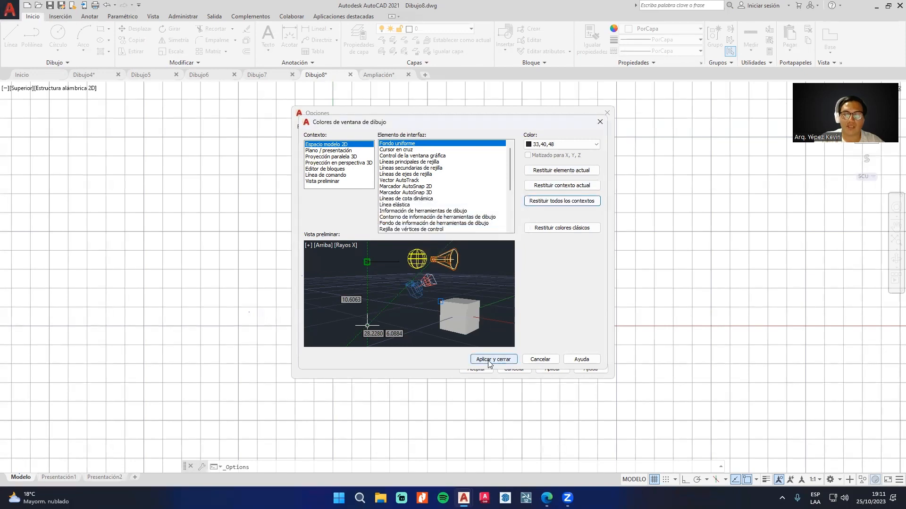
{"action": "left_click", "coordinate": [493, 360]}
{"action": "left_click", "coordinate": [552, 369]}
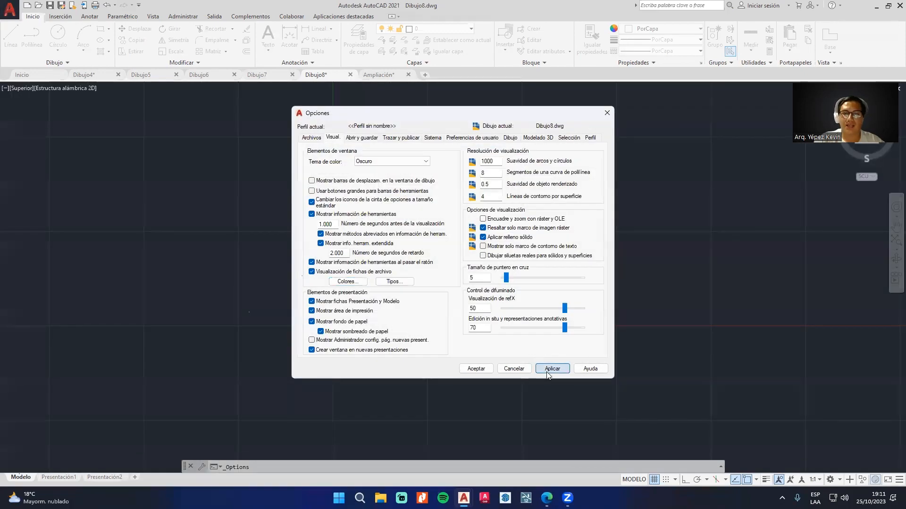
{"action": "left_click", "coordinate": [476, 370]}
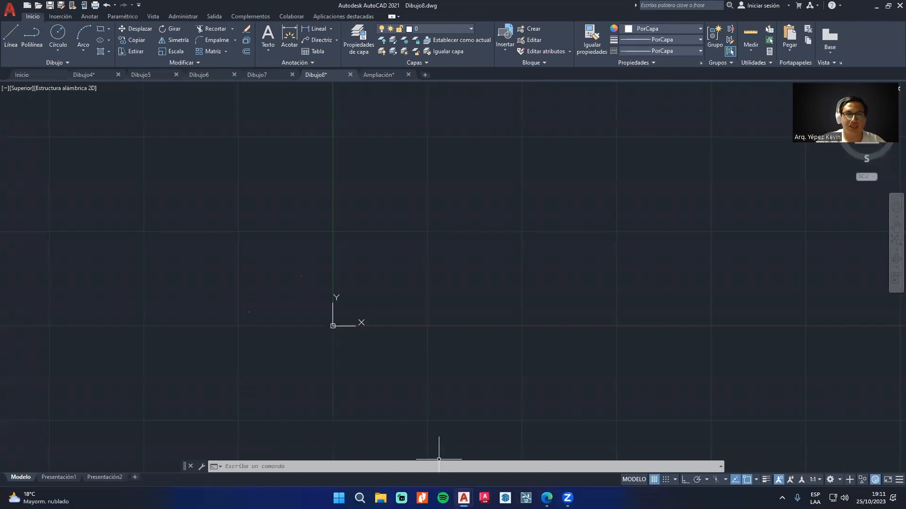
Step: Reopen the program options, increase the crosshair pointer size to 19, accept, and try the larger cursor in the drawing area
{"action": "left_click", "coordinate": [8, 9]}
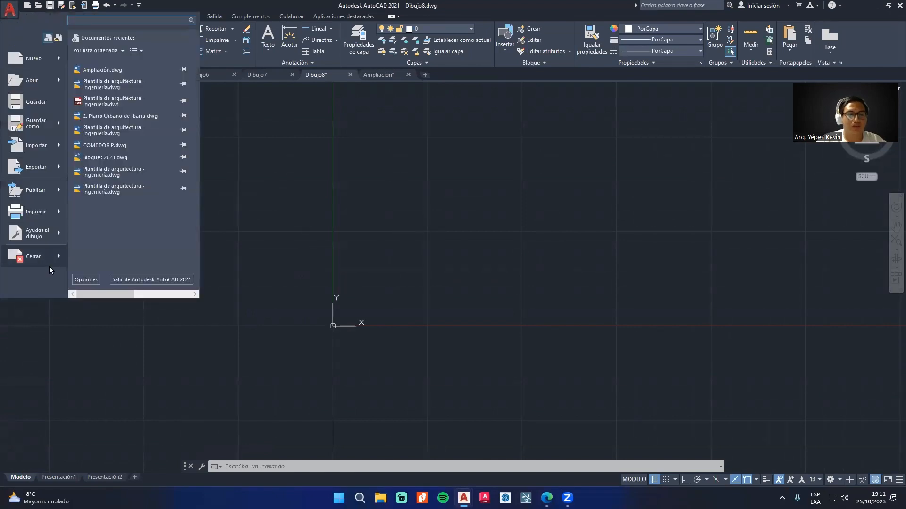
{"action": "left_click", "coordinate": [85, 280]}
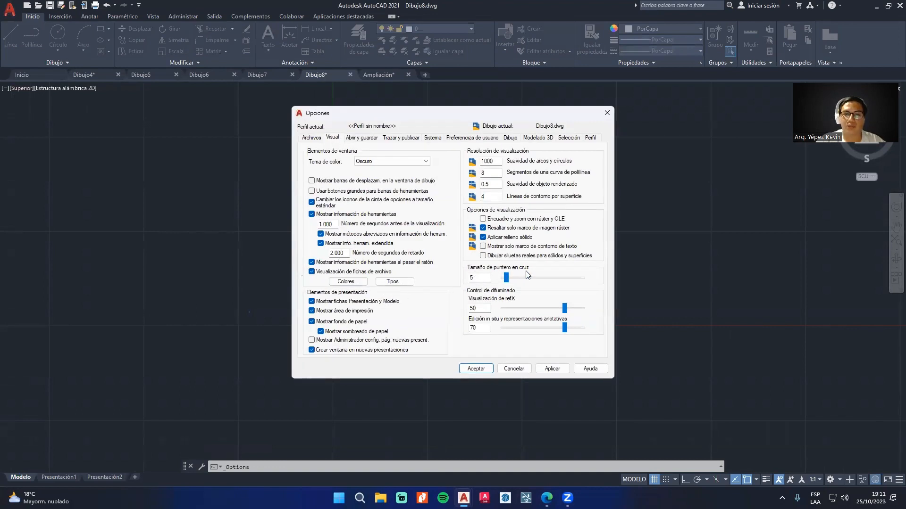
{"action": "mouse_move", "coordinate": [486, 277]}
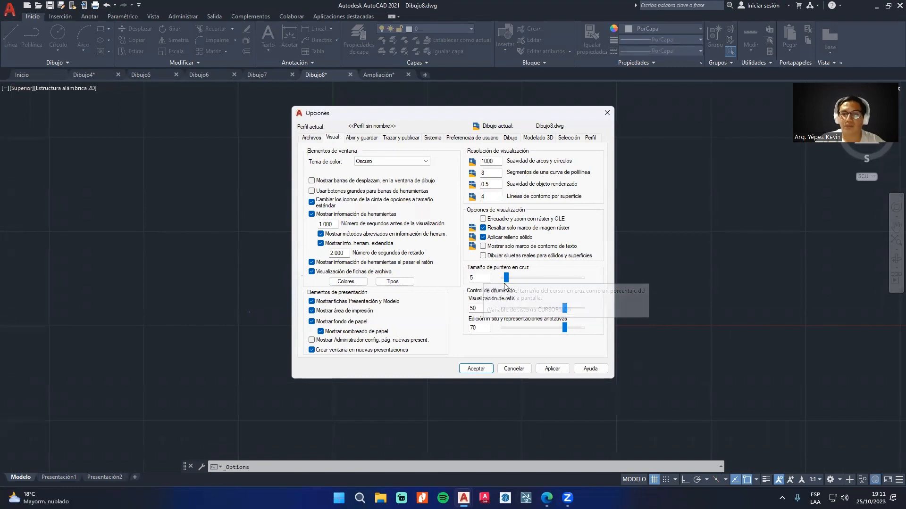
{"action": "left_click_drag", "start_coordinate": [506, 279], "coordinate": [519, 282]}
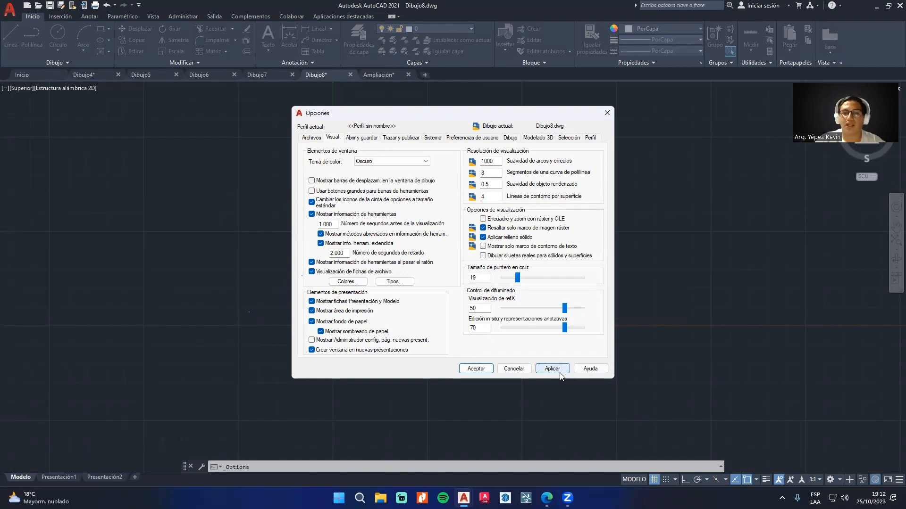
{"action": "left_click", "coordinate": [476, 369]}
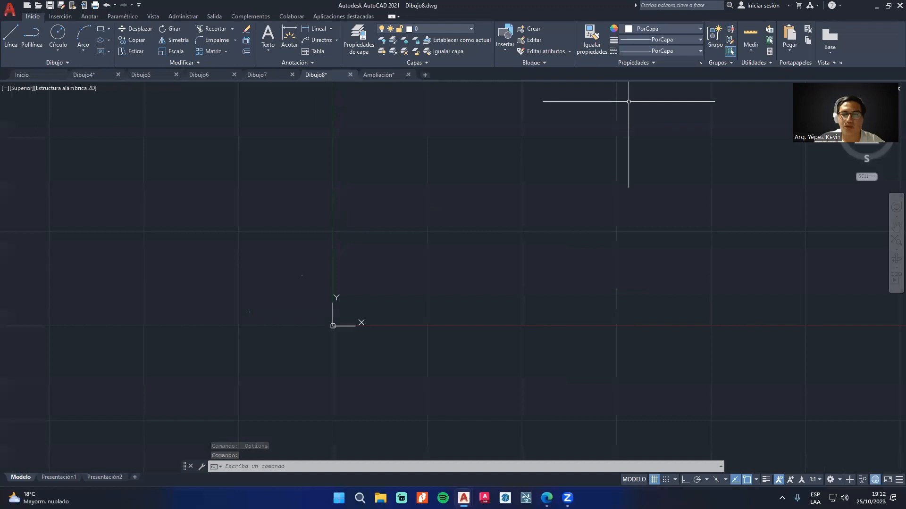
{"action": "middle_click_drag", "start_coordinate": [437, 311], "coordinate": [477, 304]}
{"action": "middle_click_drag", "start_coordinate": [560, 309], "coordinate": [447, 317]}
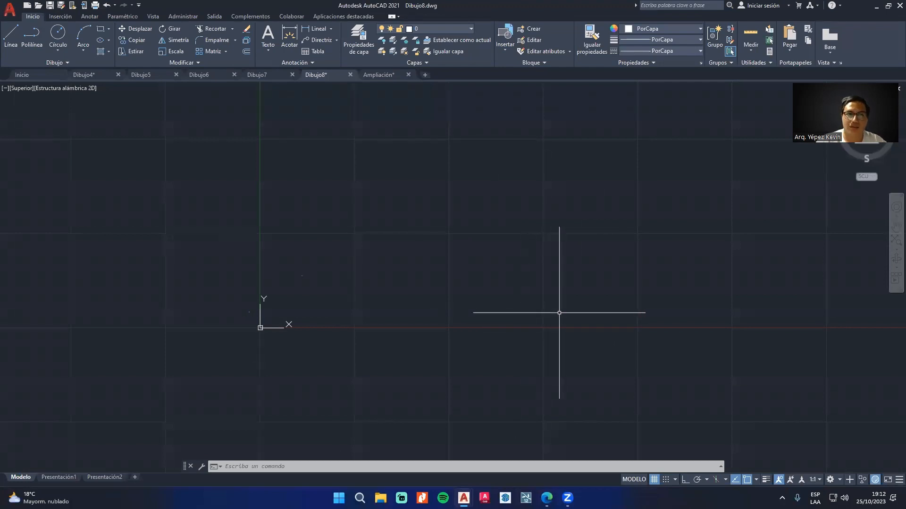
Step: Reopen the program options, reduce the crosshair pointer size to 2 and accept
{"action": "left_click", "coordinate": [9, 8]}
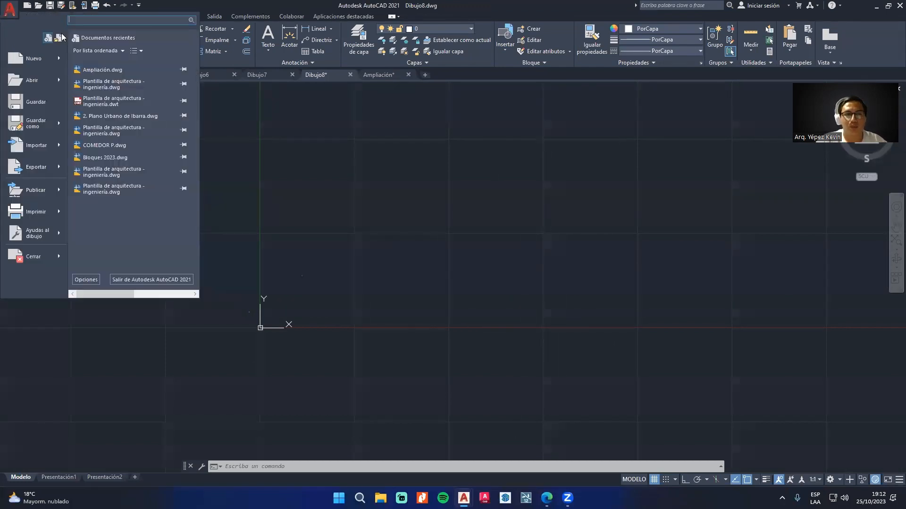
{"action": "left_click", "coordinate": [86, 280]}
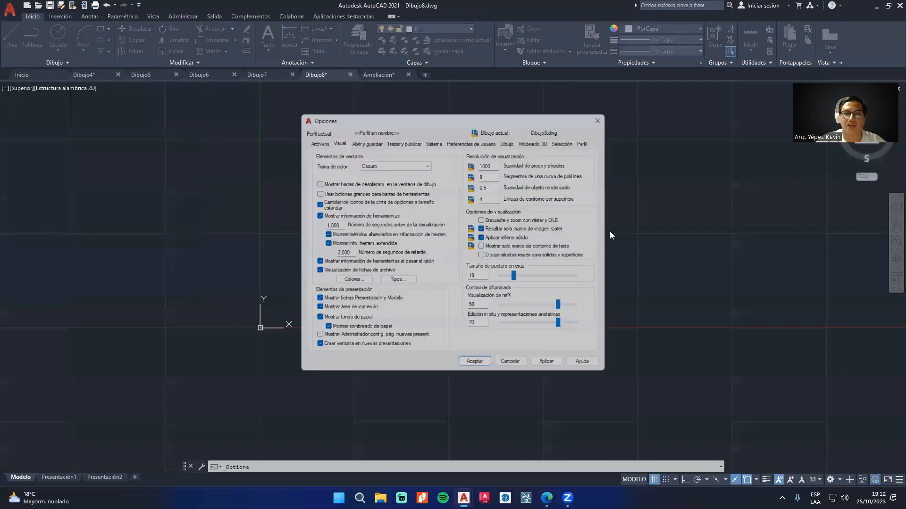
{"action": "left_click_drag", "start_coordinate": [514, 275], "coordinate": [504, 278]}
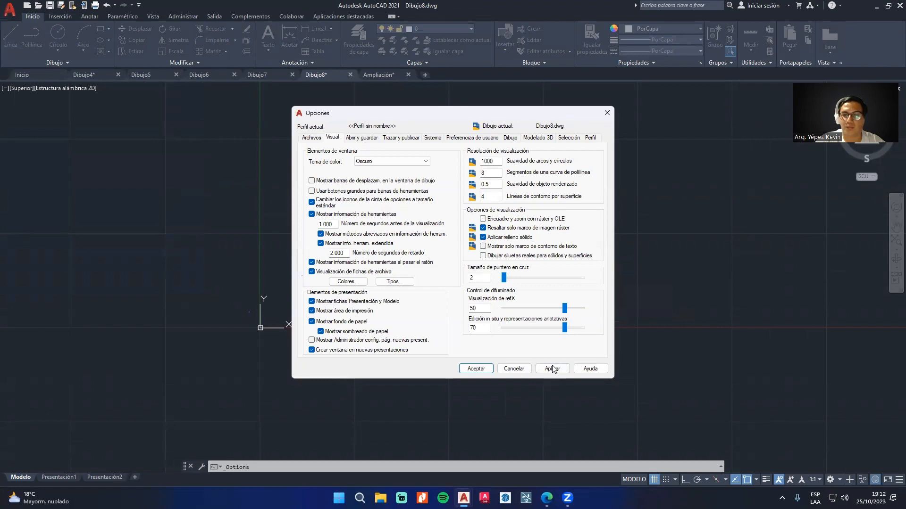
{"action": "left_click", "coordinate": [476, 369]}
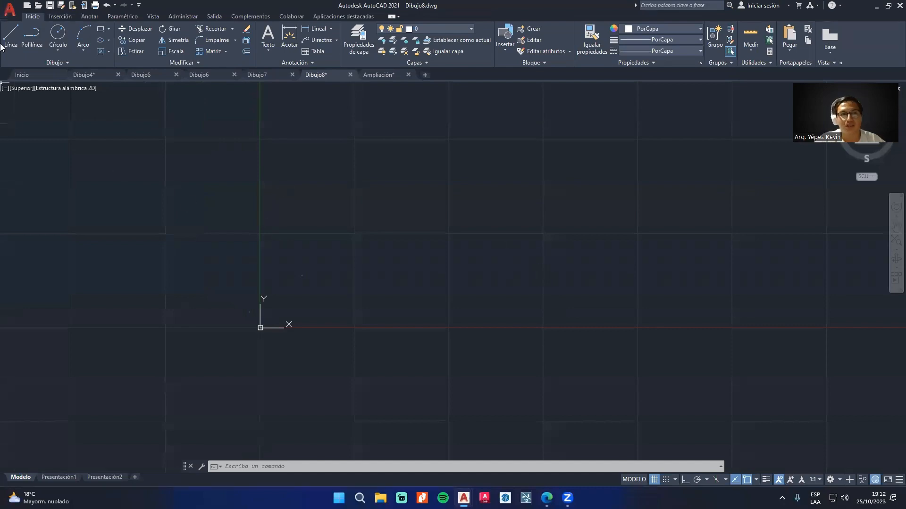
Step: Reopen the program options, set the crosshair pointer size to 5, then apply and accept
{"action": "left_click", "coordinate": [12, 6]}
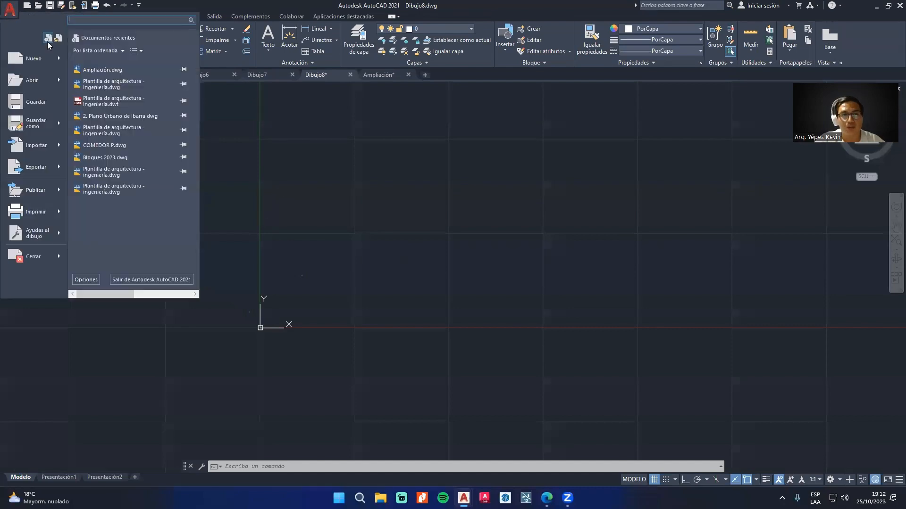
{"action": "left_click", "coordinate": [87, 279]}
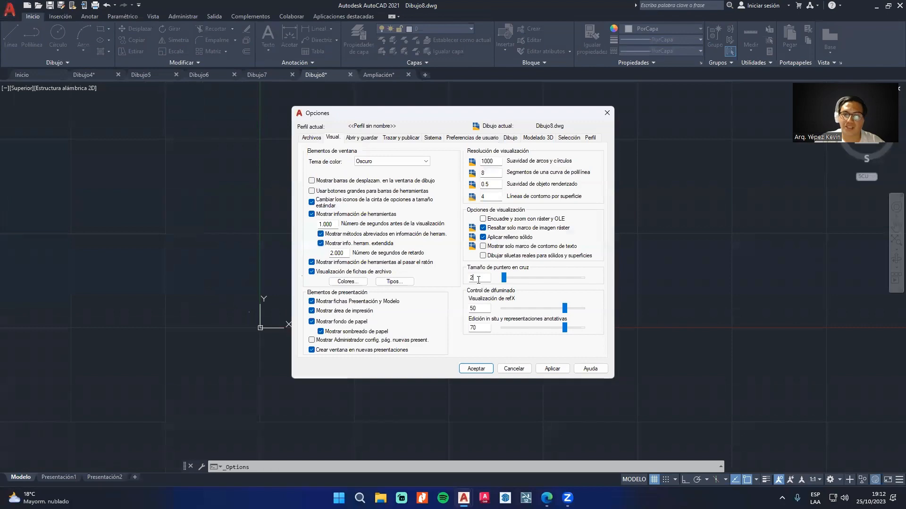
{"action": "left_click", "coordinate": [551, 368]}
{"action": "left_click", "coordinate": [470, 369]}
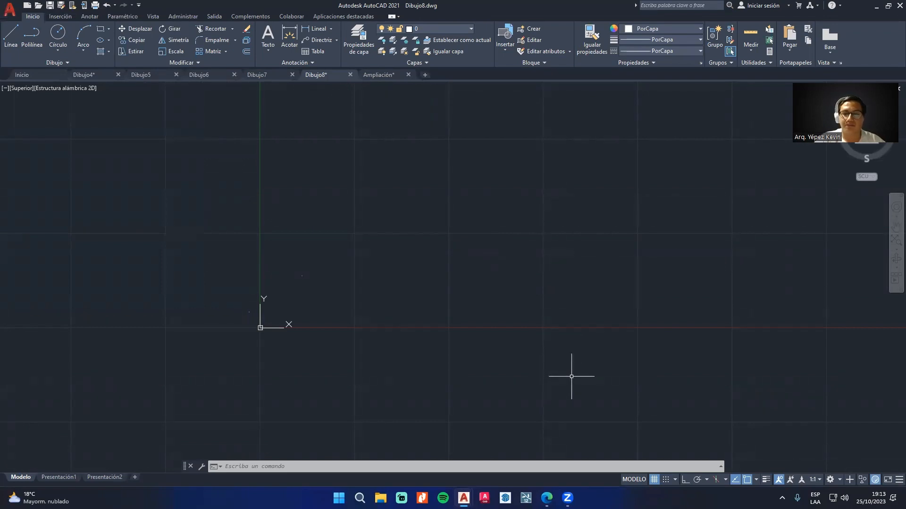
Step: Switch to the Genially course presentation in the Edge browser and view the Certificaciones and Plan de certificación pages
{"action": "mouse_move", "coordinate": [547, 498]}
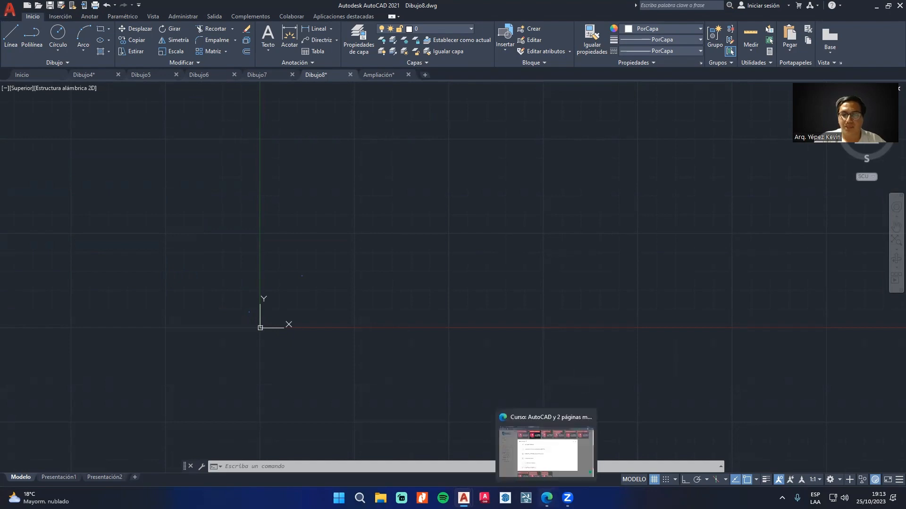
{"action": "left_click", "coordinate": [546, 451]}
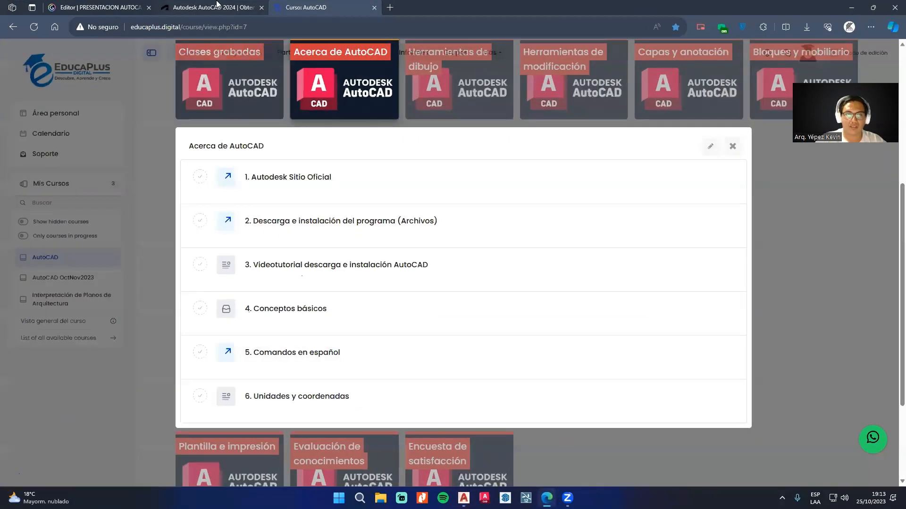
{"action": "left_click", "coordinate": [168, 5]}
{"action": "left_click", "coordinate": [102, 6]}
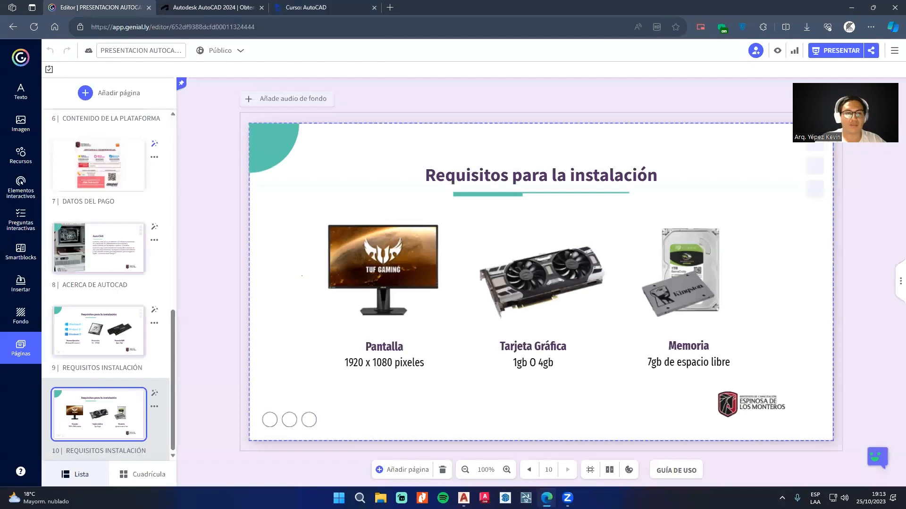
{"action": "scroll", "coordinate": [126, 288], "scroll_direction": "up", "scroll_amount": 6}
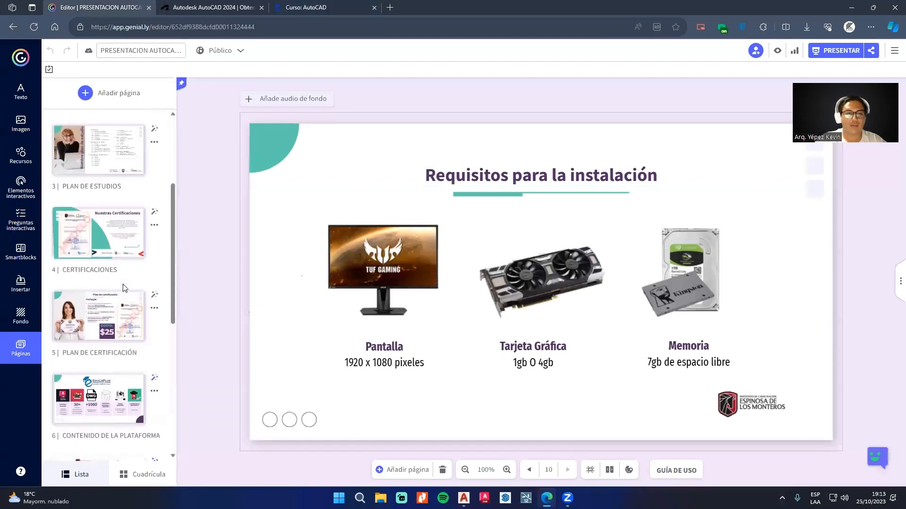
{"action": "left_click", "coordinate": [118, 250]}
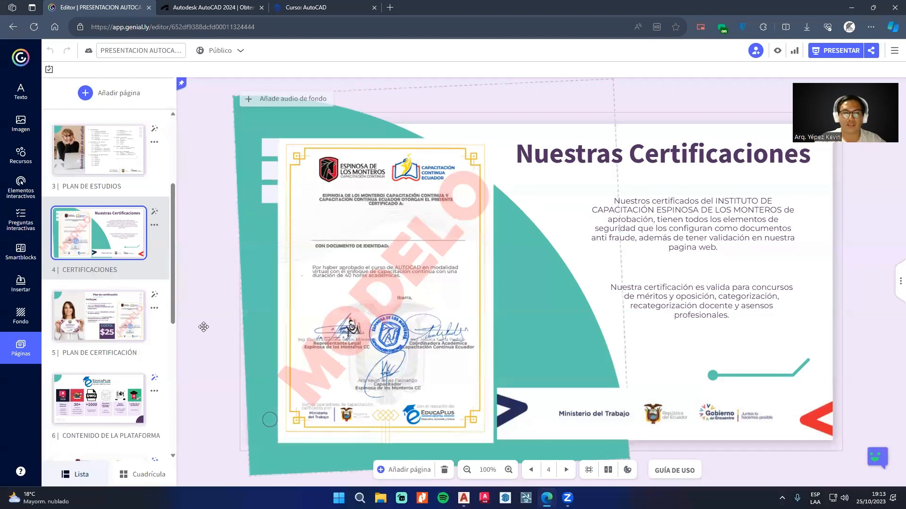
{"action": "left_click", "coordinate": [66, 319]}
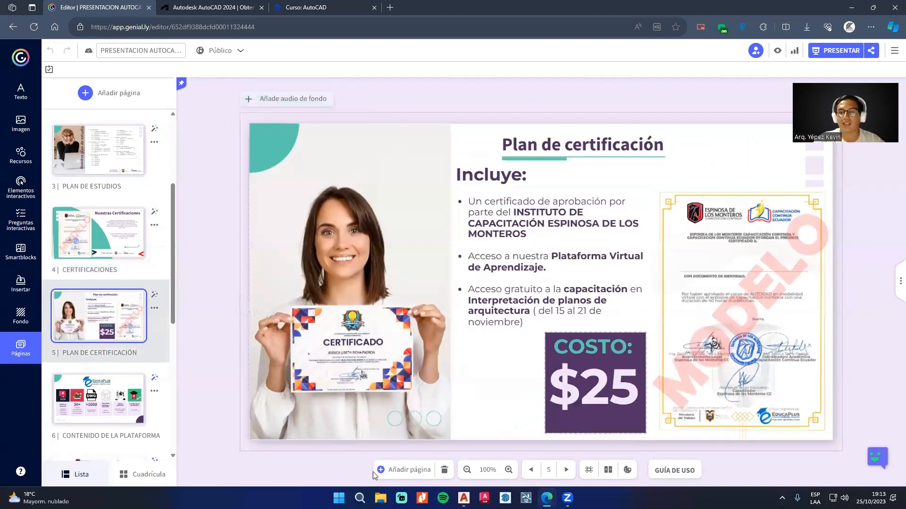